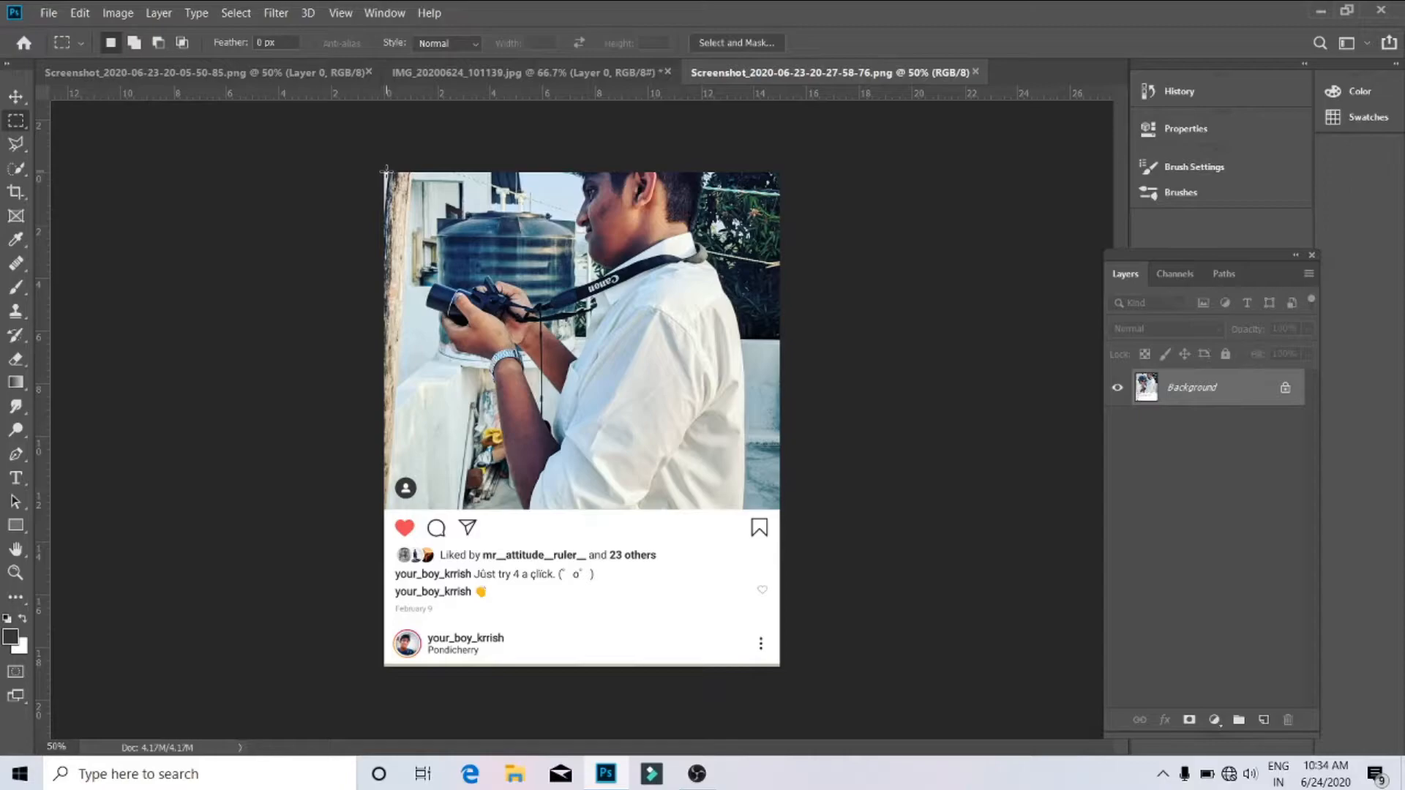
# Step: Select the rectangular photo area of the post screenshot, from its upper corner down to the white caption area
pyautogui.moveTo(383, 171); pyautogui.dragTo(779, 511)
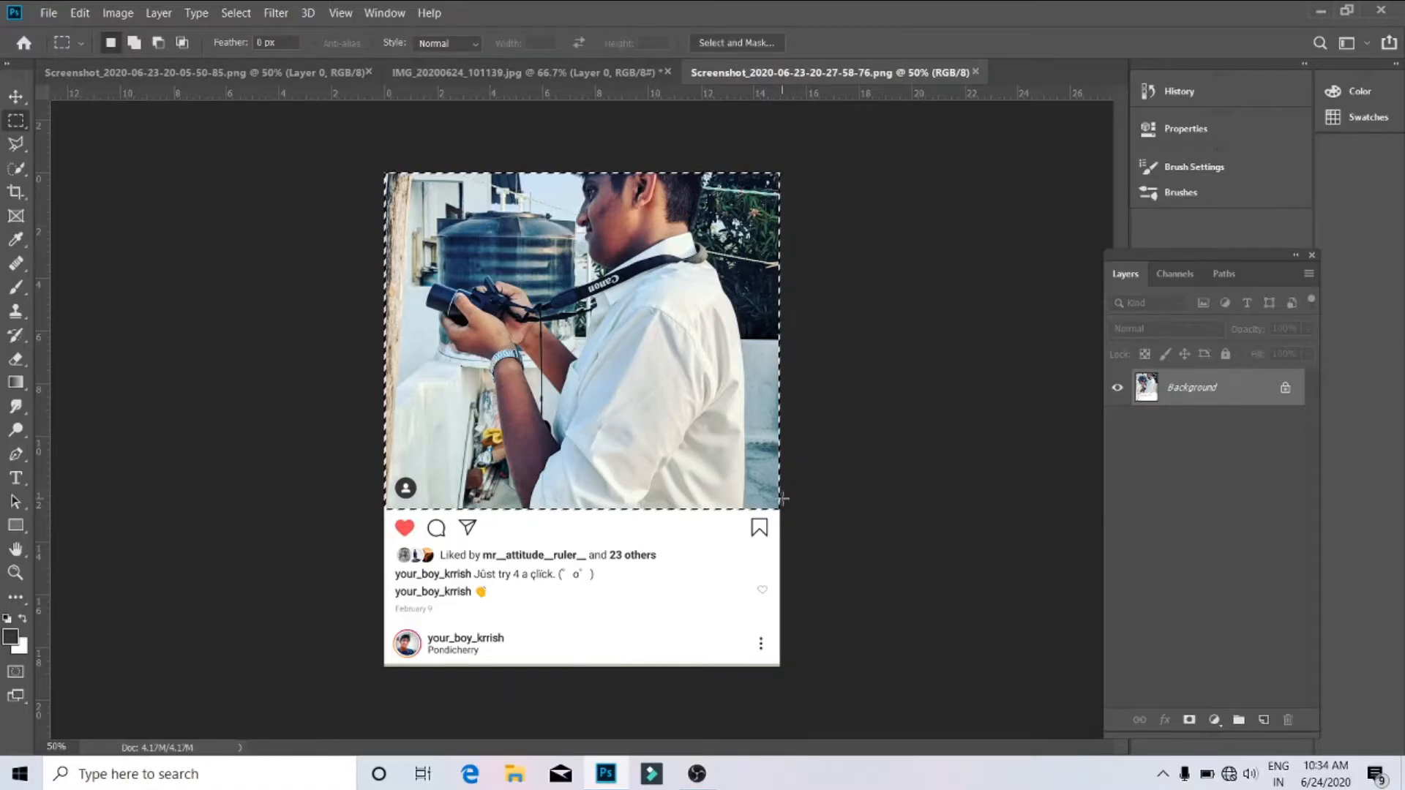
pyautogui.hotkey('ctrl', 'j')
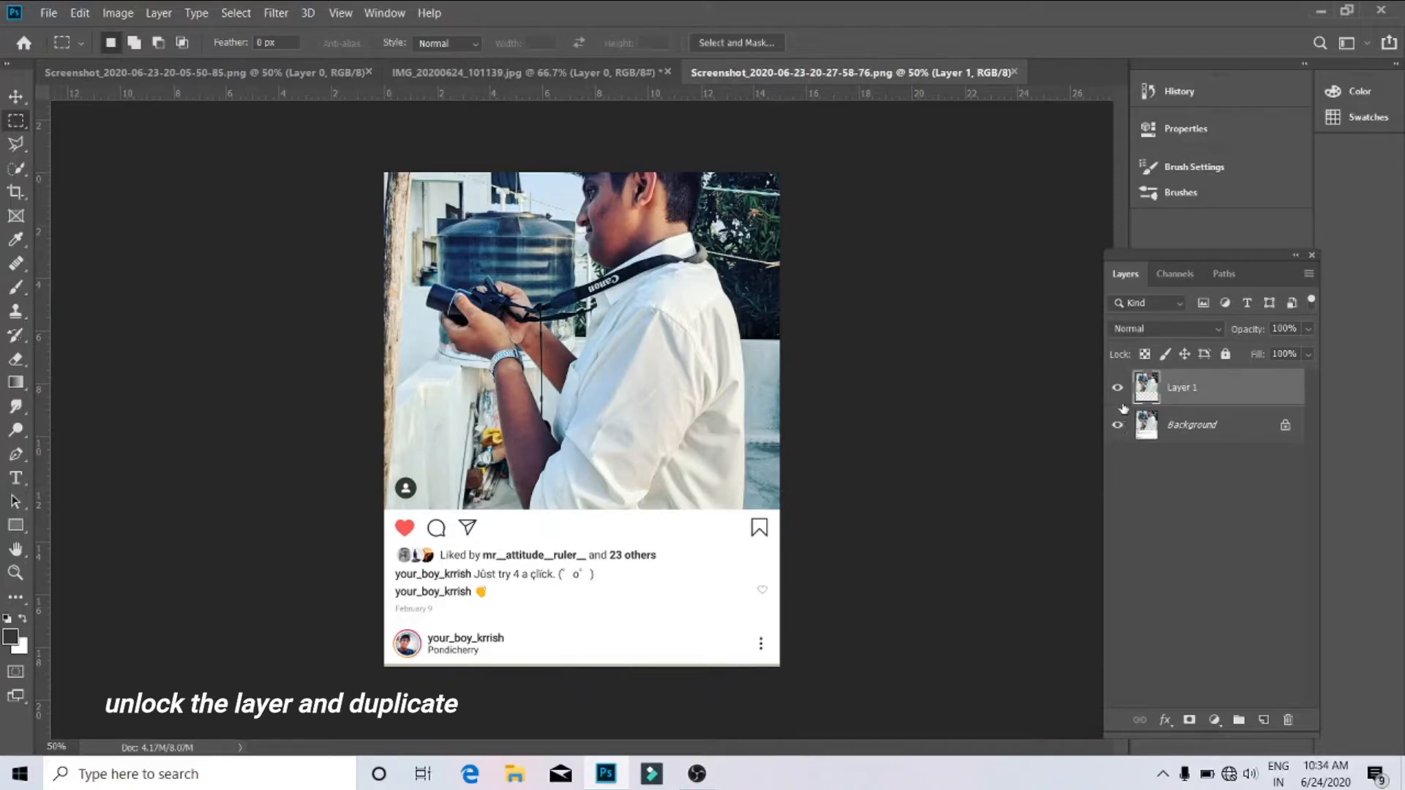
pyautogui.click(1117, 388)
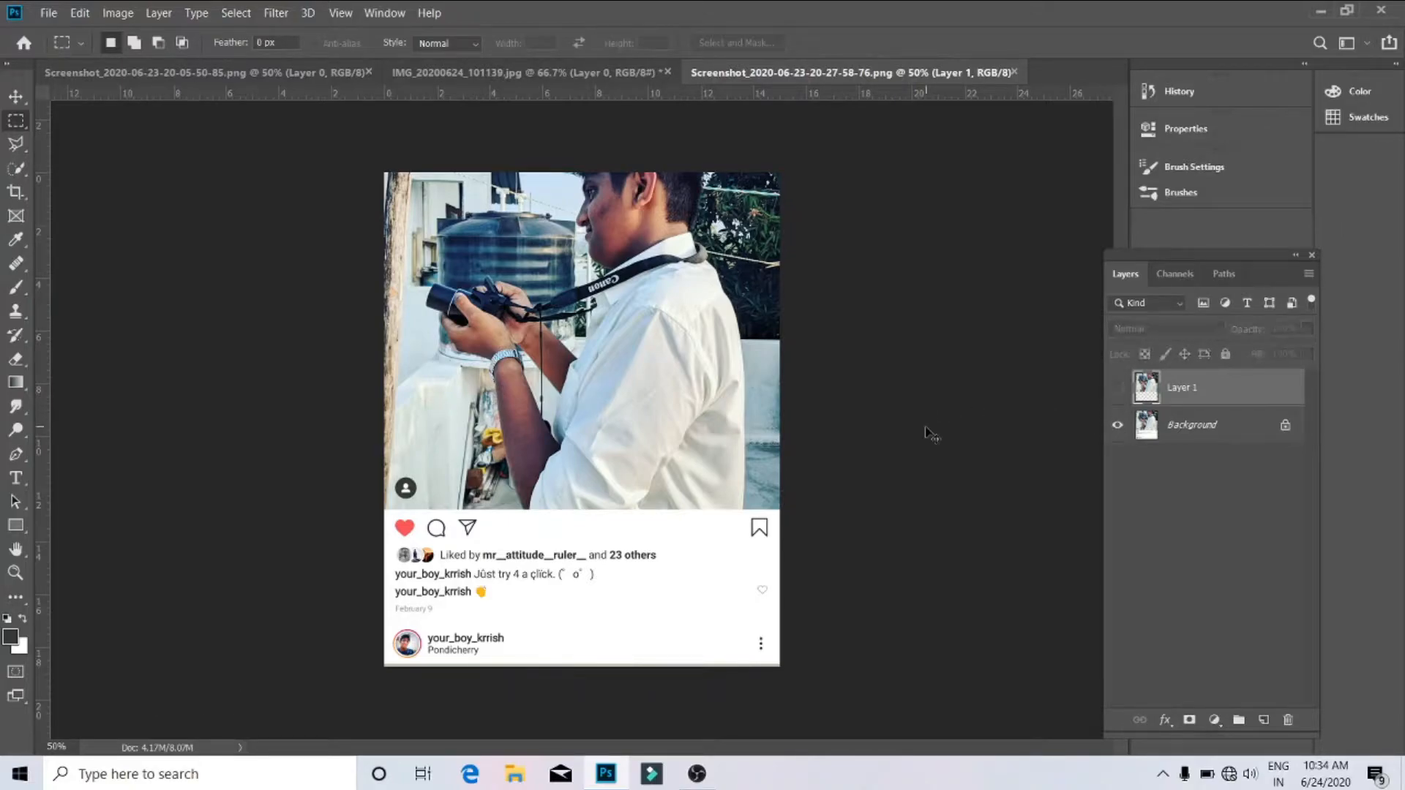
pyautogui.hotkey('ctrl', 'z')
pyautogui.press('Delete')
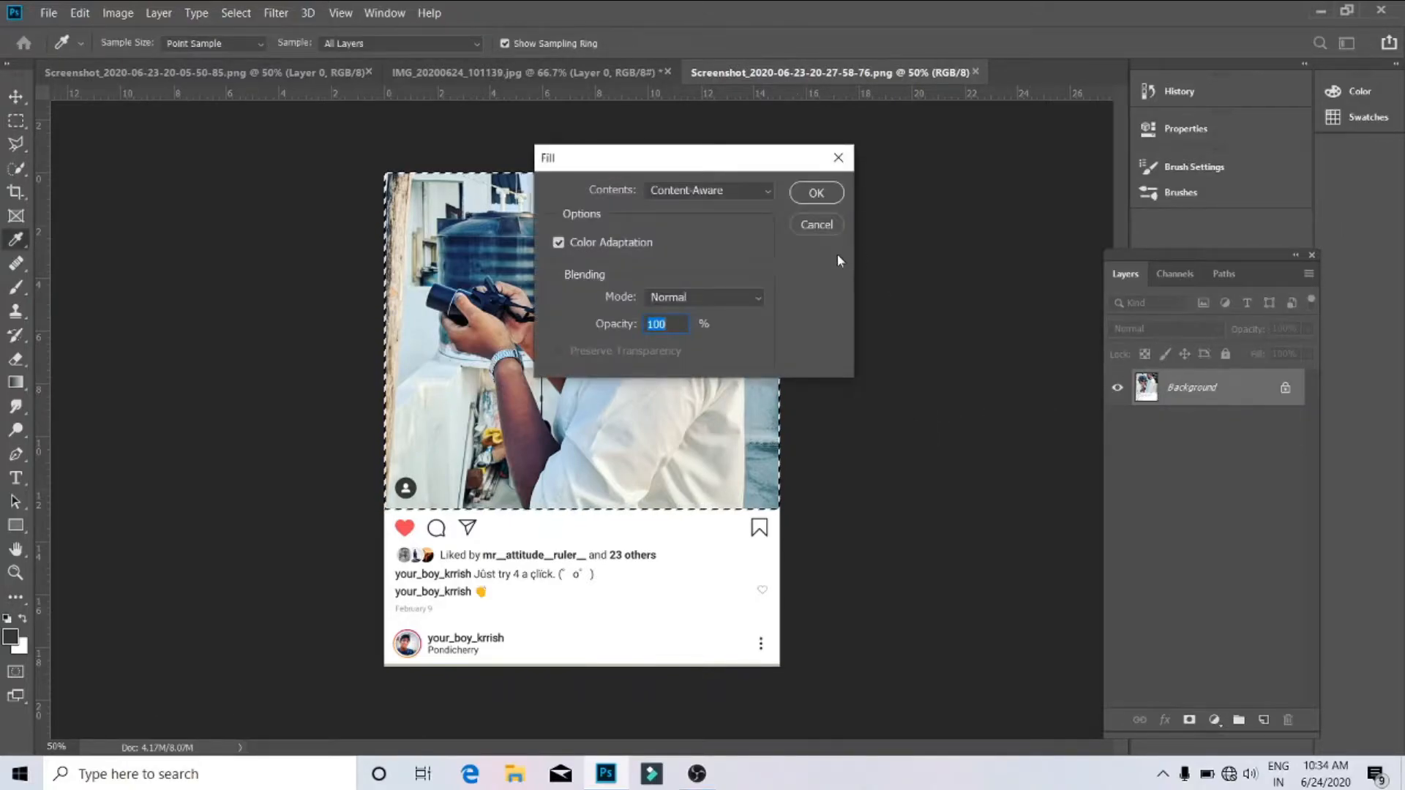
pyautogui.press('Escape')
# Step: Unlock the background layer, delete the photo inside the selection and deselect
pyautogui.click(1284, 388)
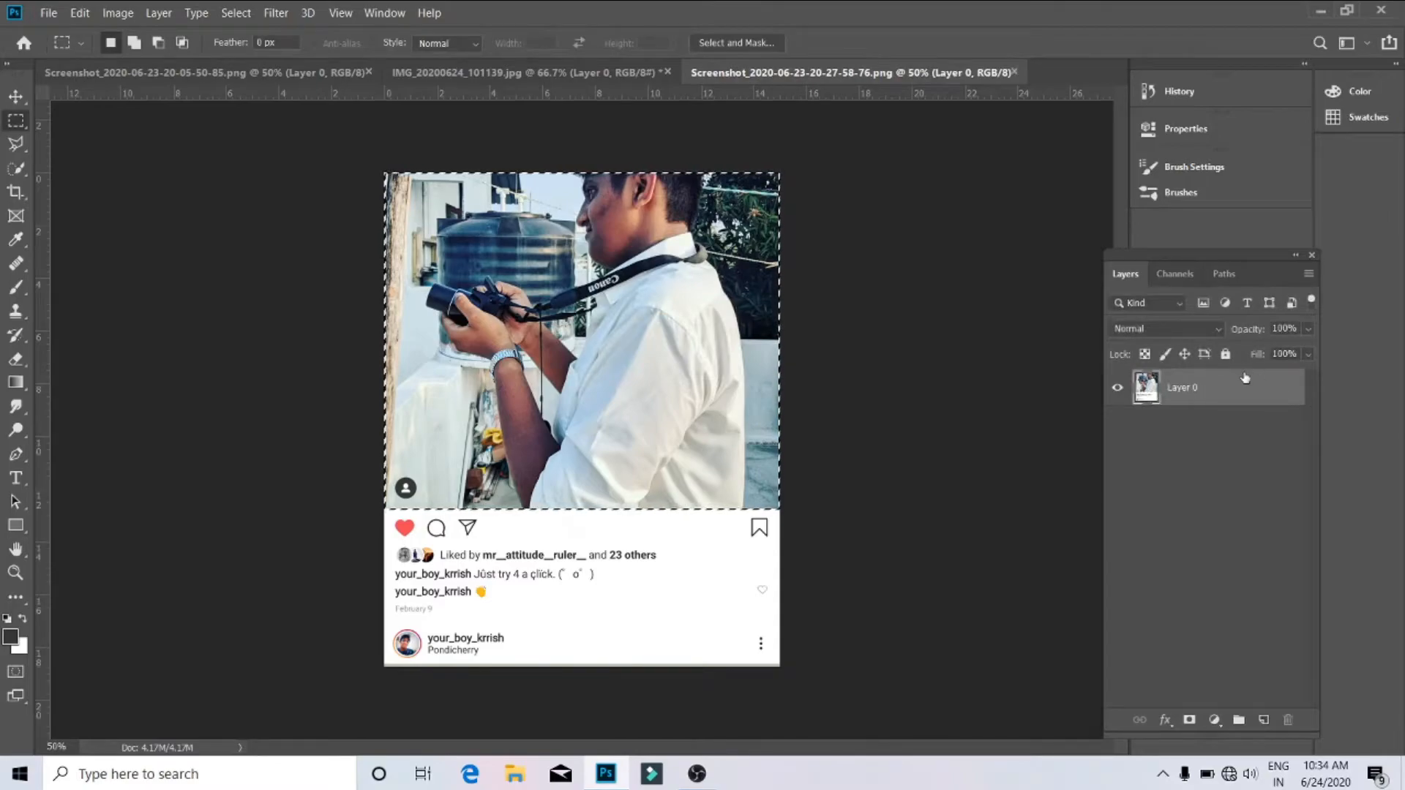
pyautogui.press('Delete')
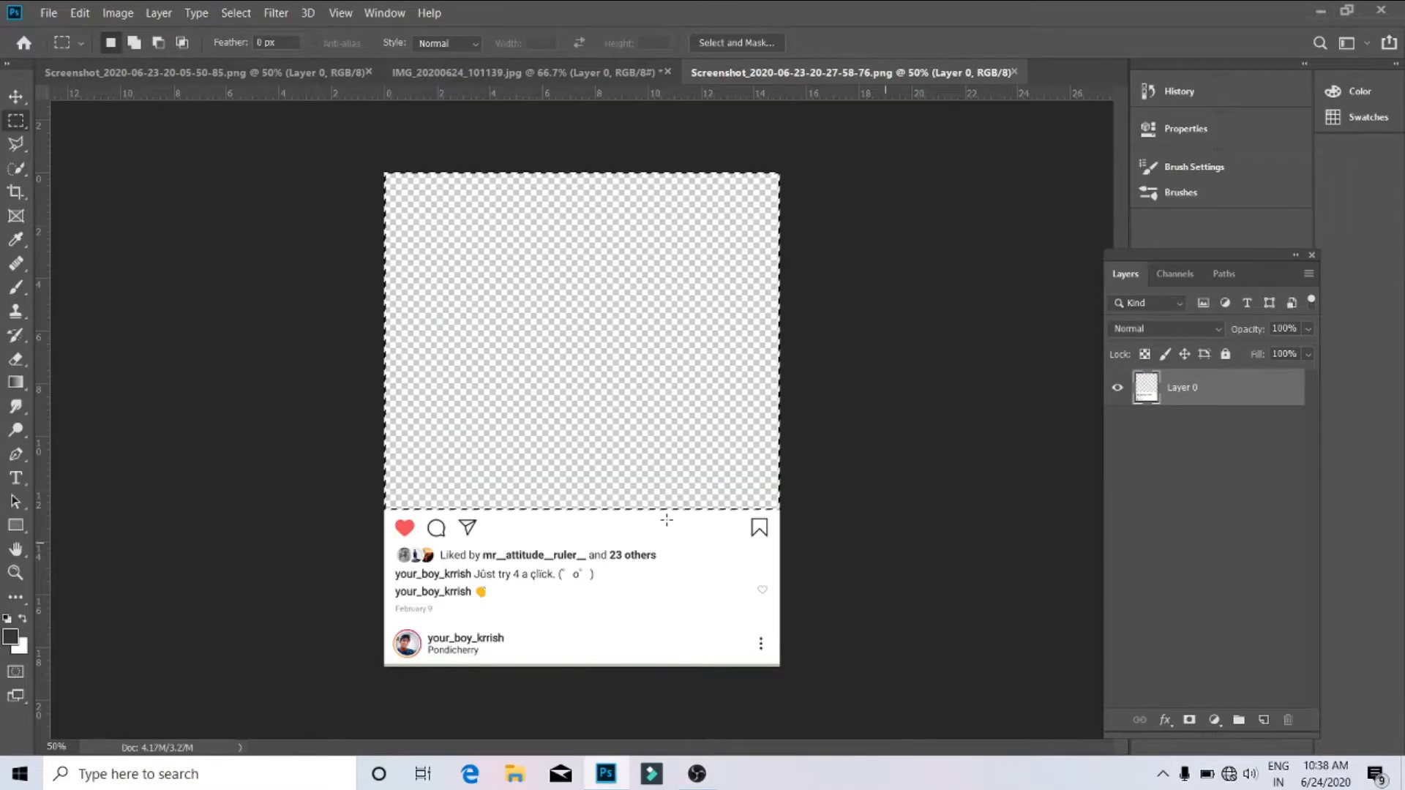
pyautogui.click(731, 366)
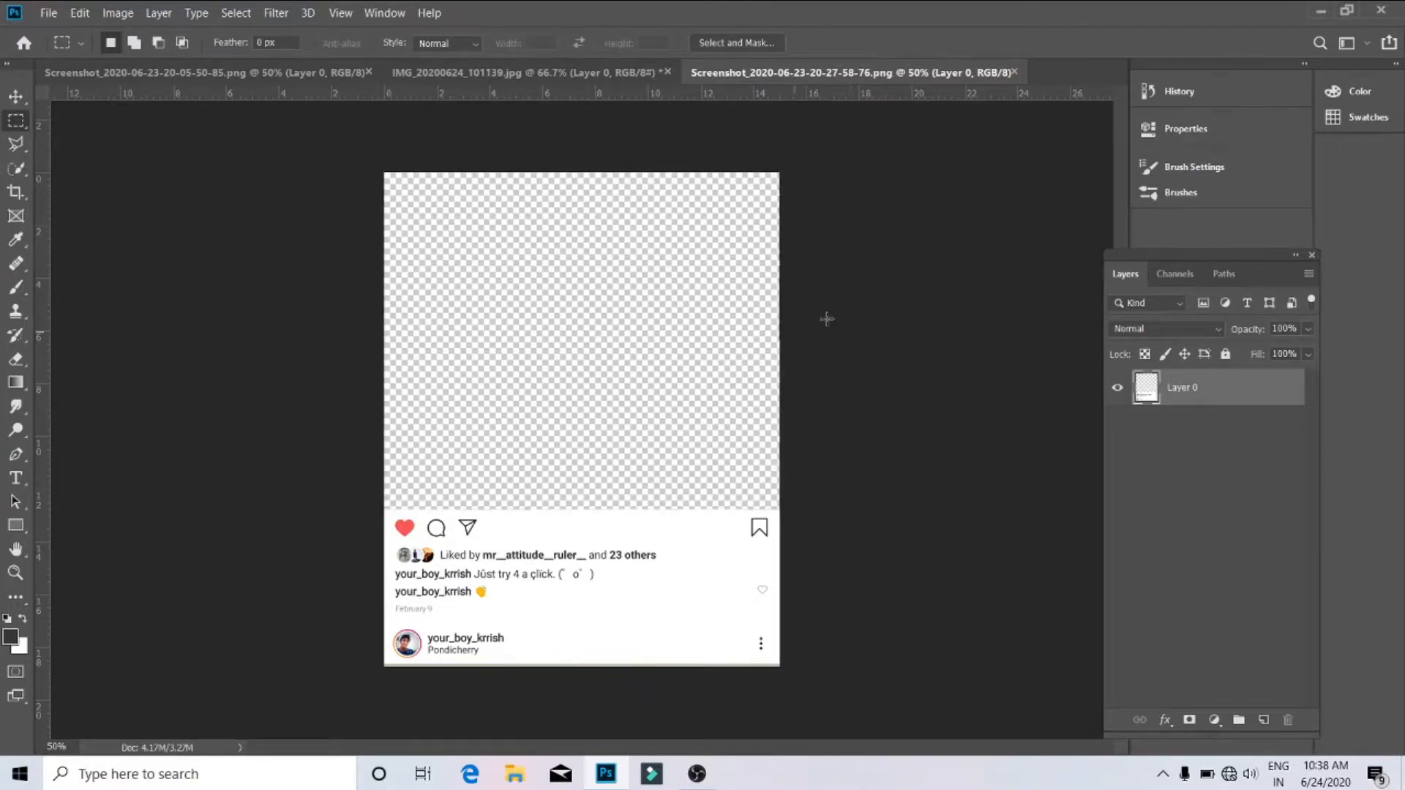
pyautogui.click(298, 63)
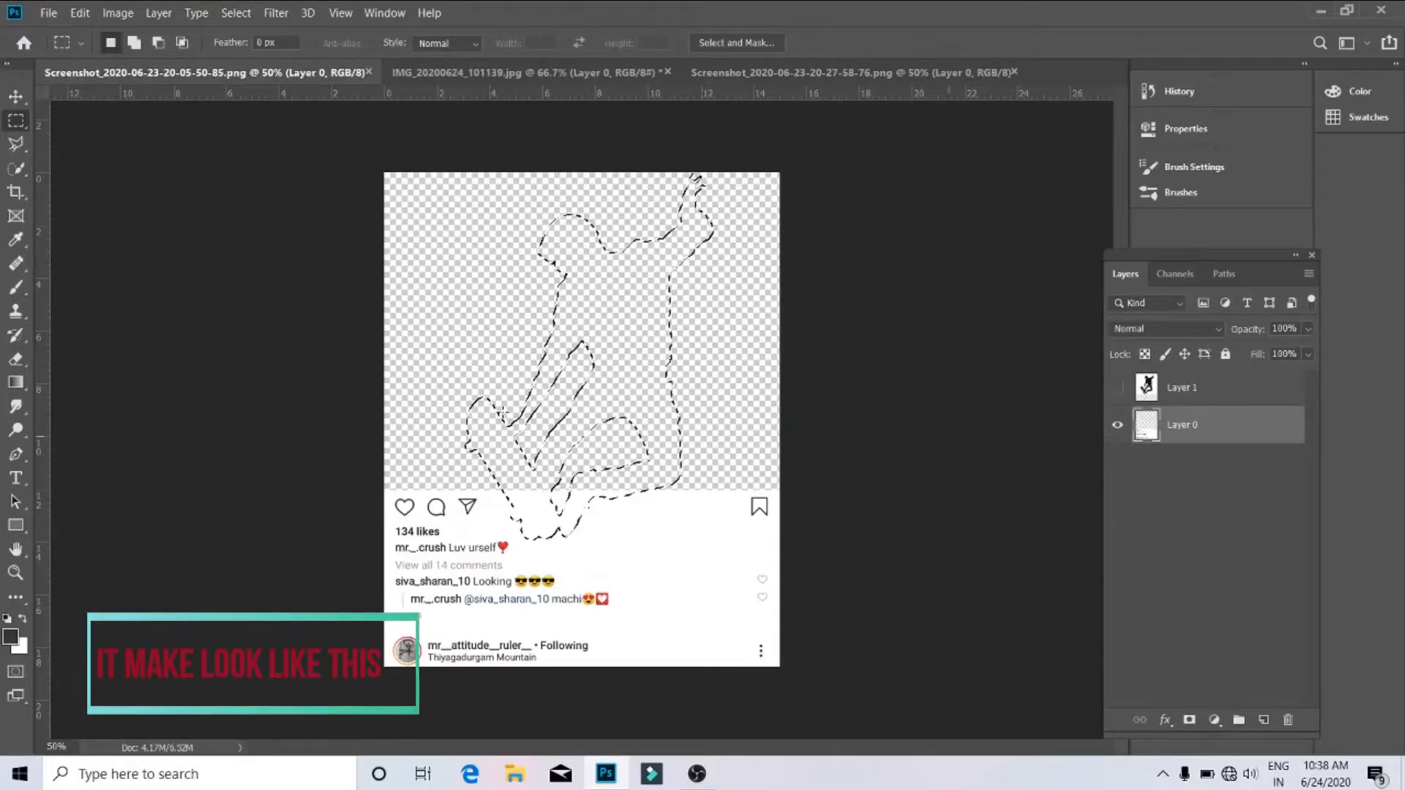
pyautogui.click(580, 71)
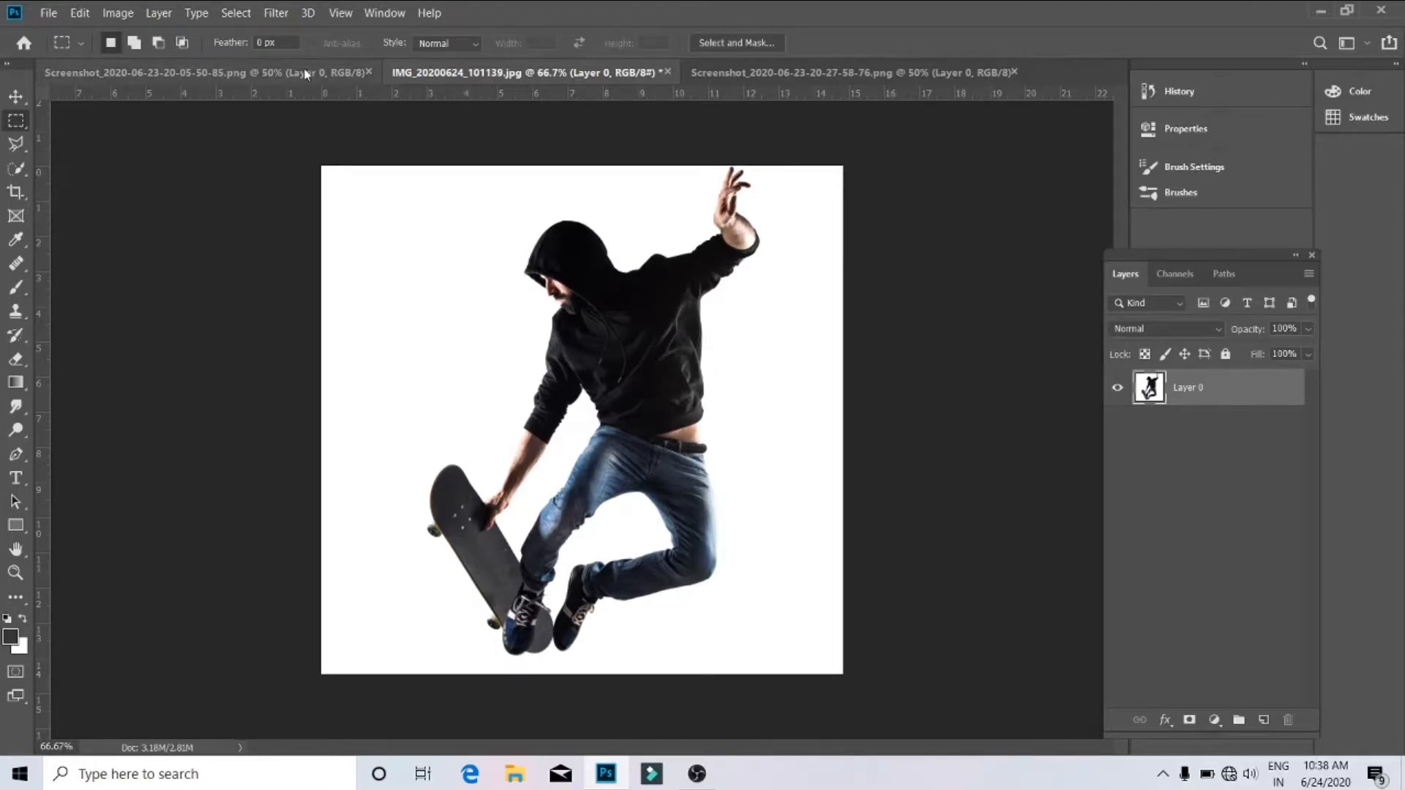
pyautogui.click(344, 73)
pyautogui.hotkey('ctrl', 'z')
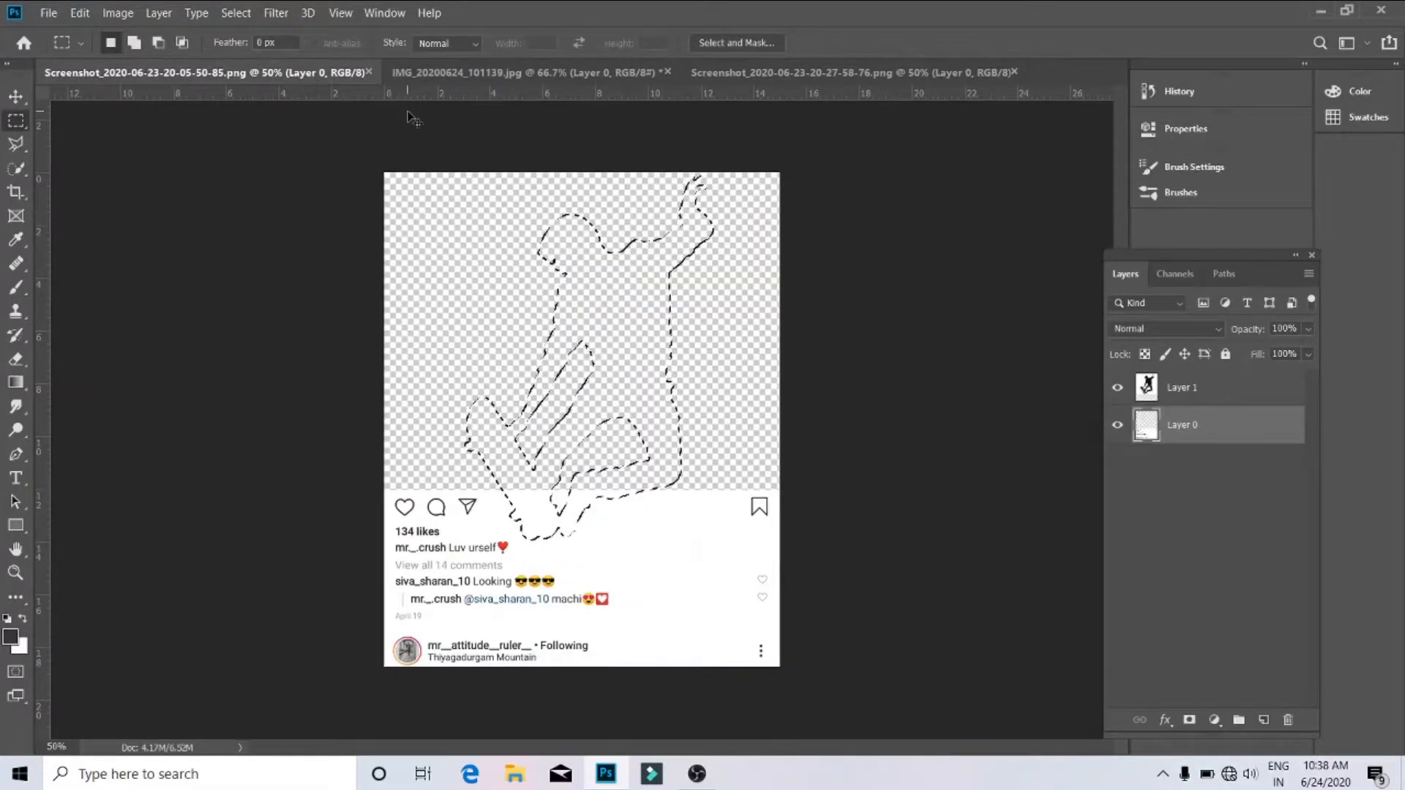
pyautogui.hotkey('ctrl', 'z')
pyautogui.hotkey('ctrl', 'z')
pyautogui.hotkey('ctrl', 'z')
pyautogui.hotkey('ctrl', 'z')
pyautogui.hotkey('ctrl', 'z')
pyautogui.hotkey('ctrl', 'z')
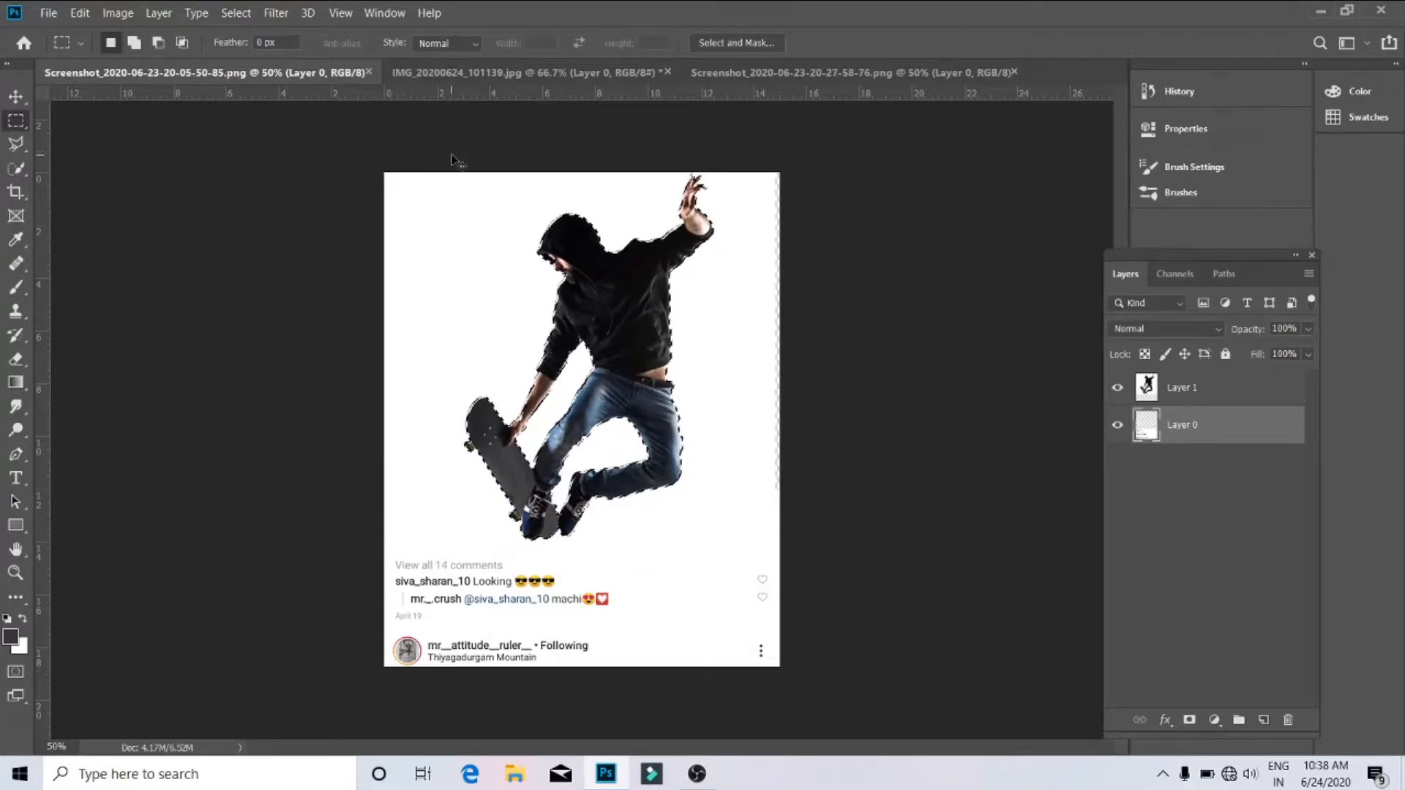
# Step: Add a layer mask to Layer 1 from the skateboarder selection
pyautogui.click(1247, 393)
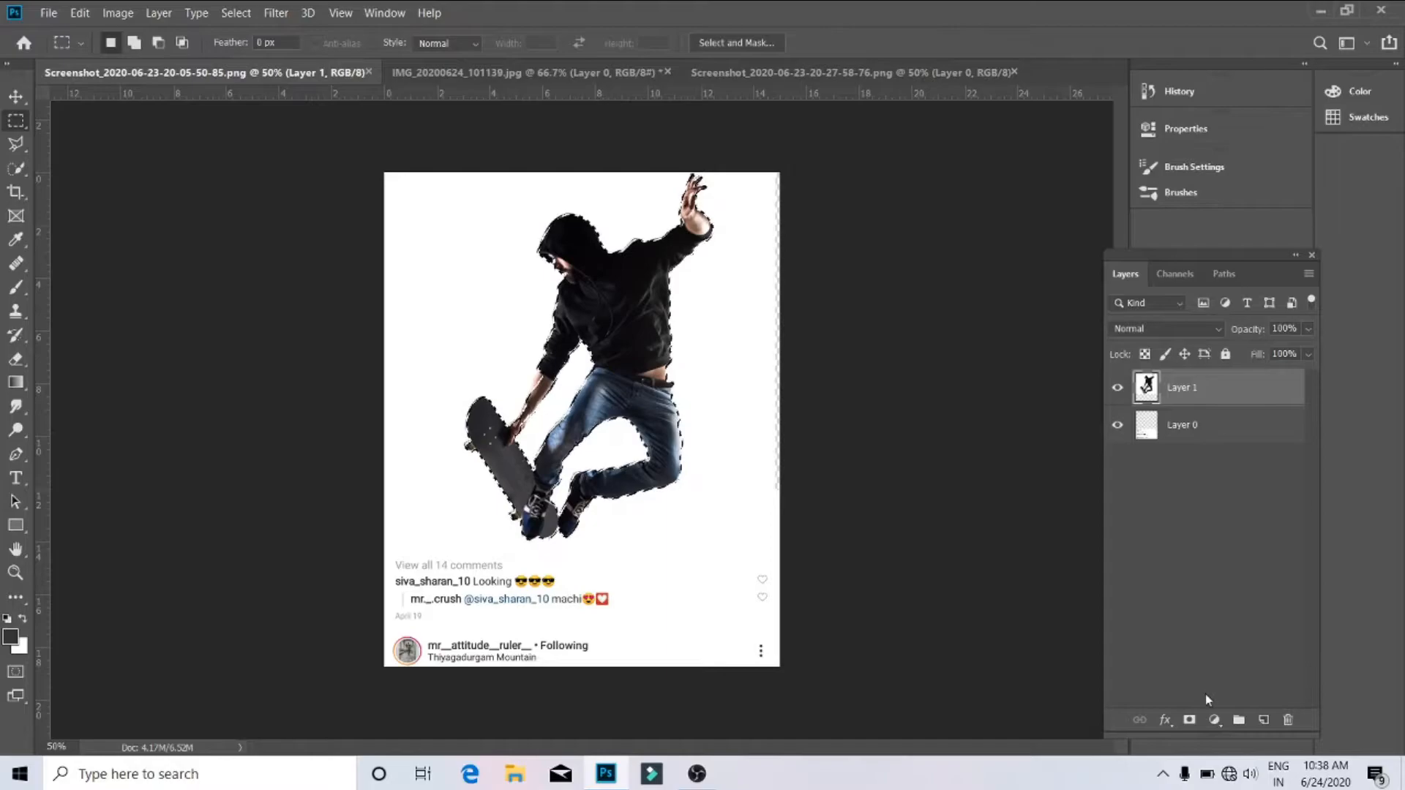
pyautogui.click(1188, 721)
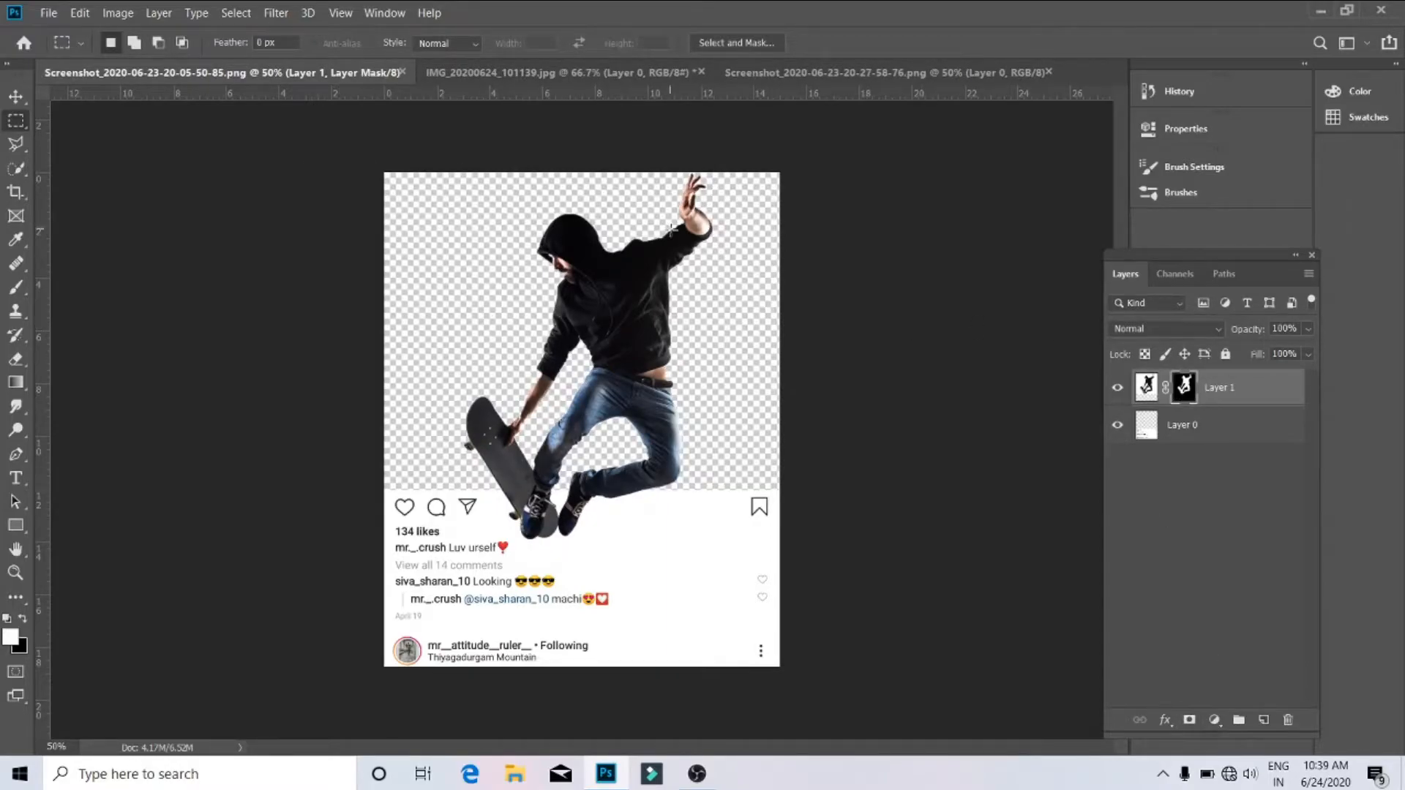
# Step: Move the masked skateboarder down and to the right over the caption area and scale him to about 88.34%
pyautogui.click(15, 96)
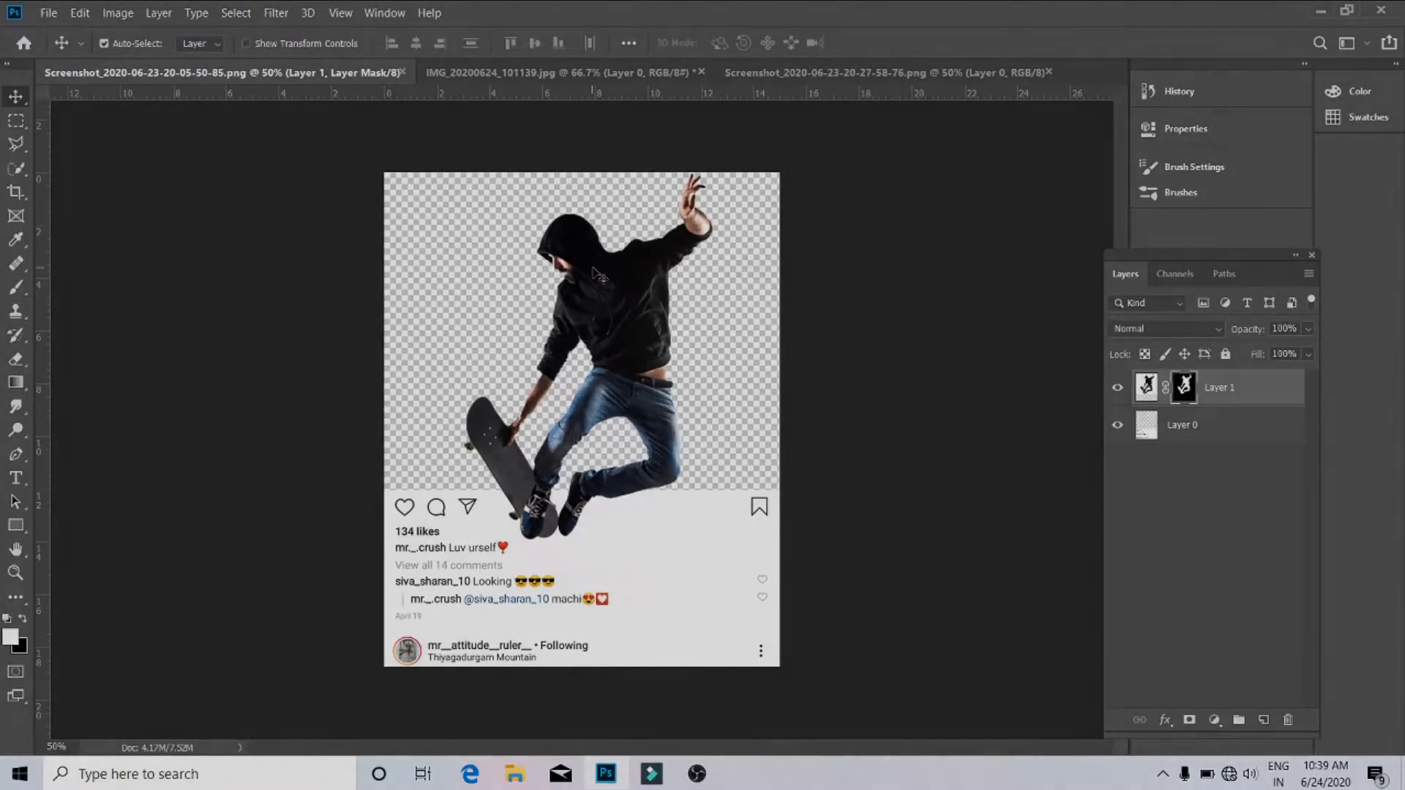
pyautogui.moveTo(578, 276); pyautogui.dragTo(654, 342)
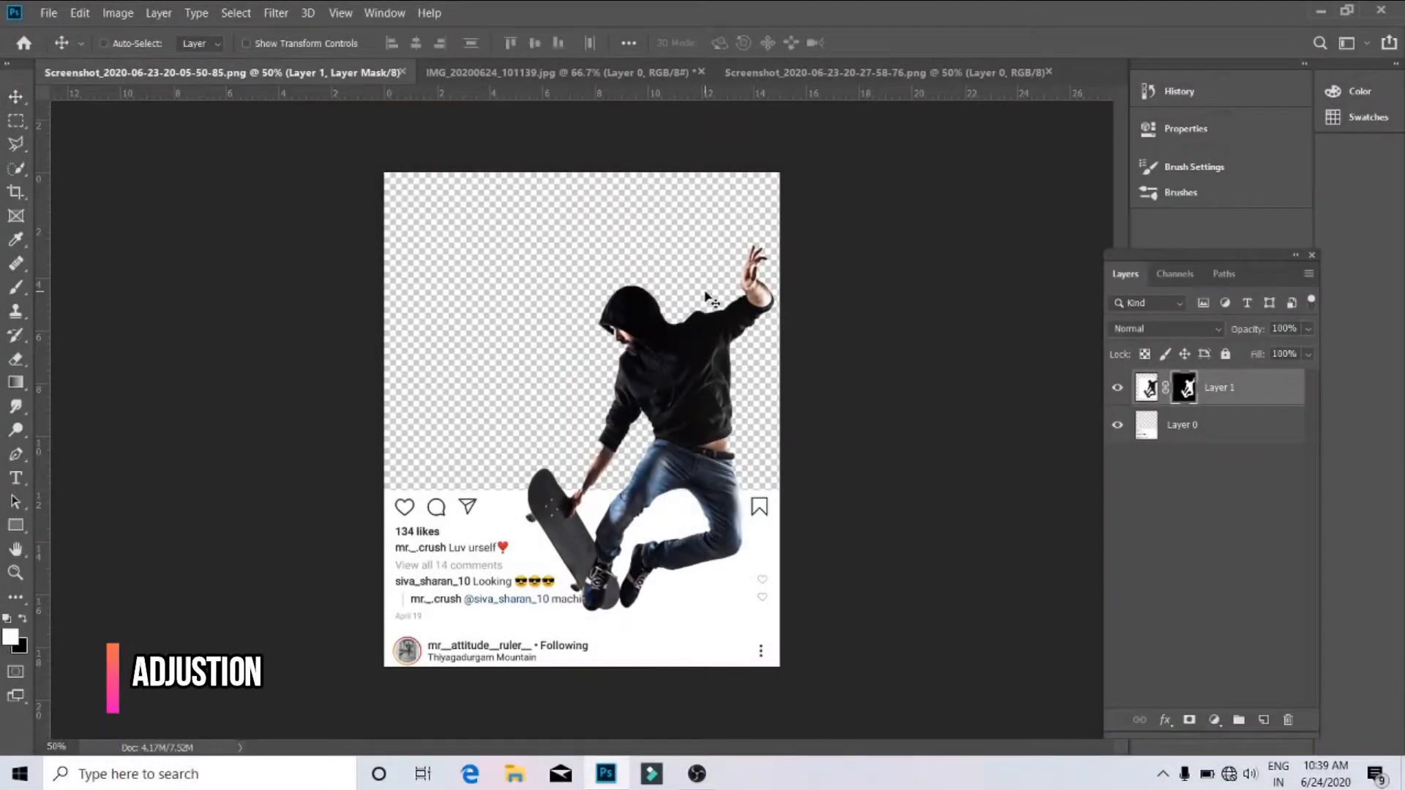
pyautogui.hotkey('ctrl', 't')
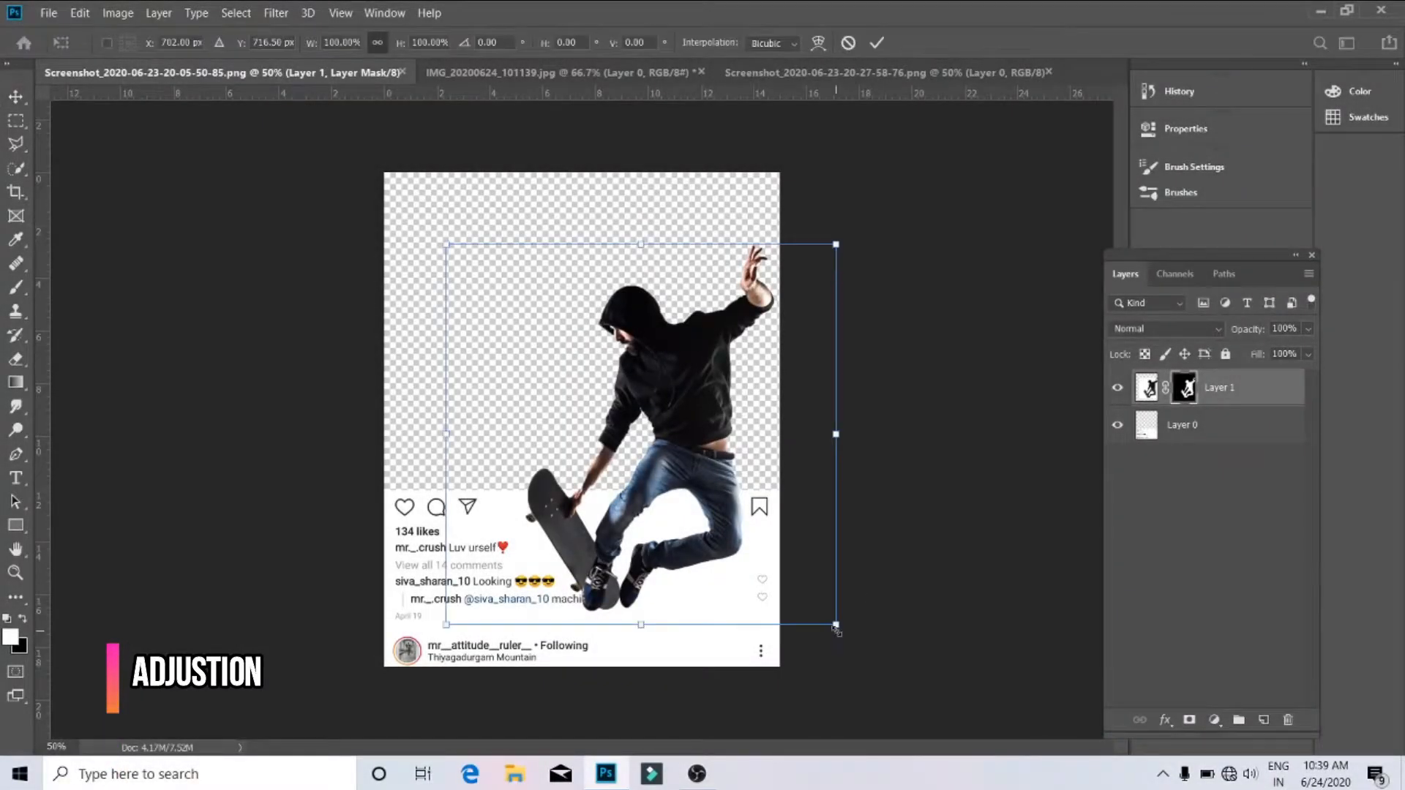
pyautogui.moveTo(836, 626); pyautogui.dragTo(791, 581)
pyautogui.moveTo(677, 279); pyautogui.dragTo(696, 313)
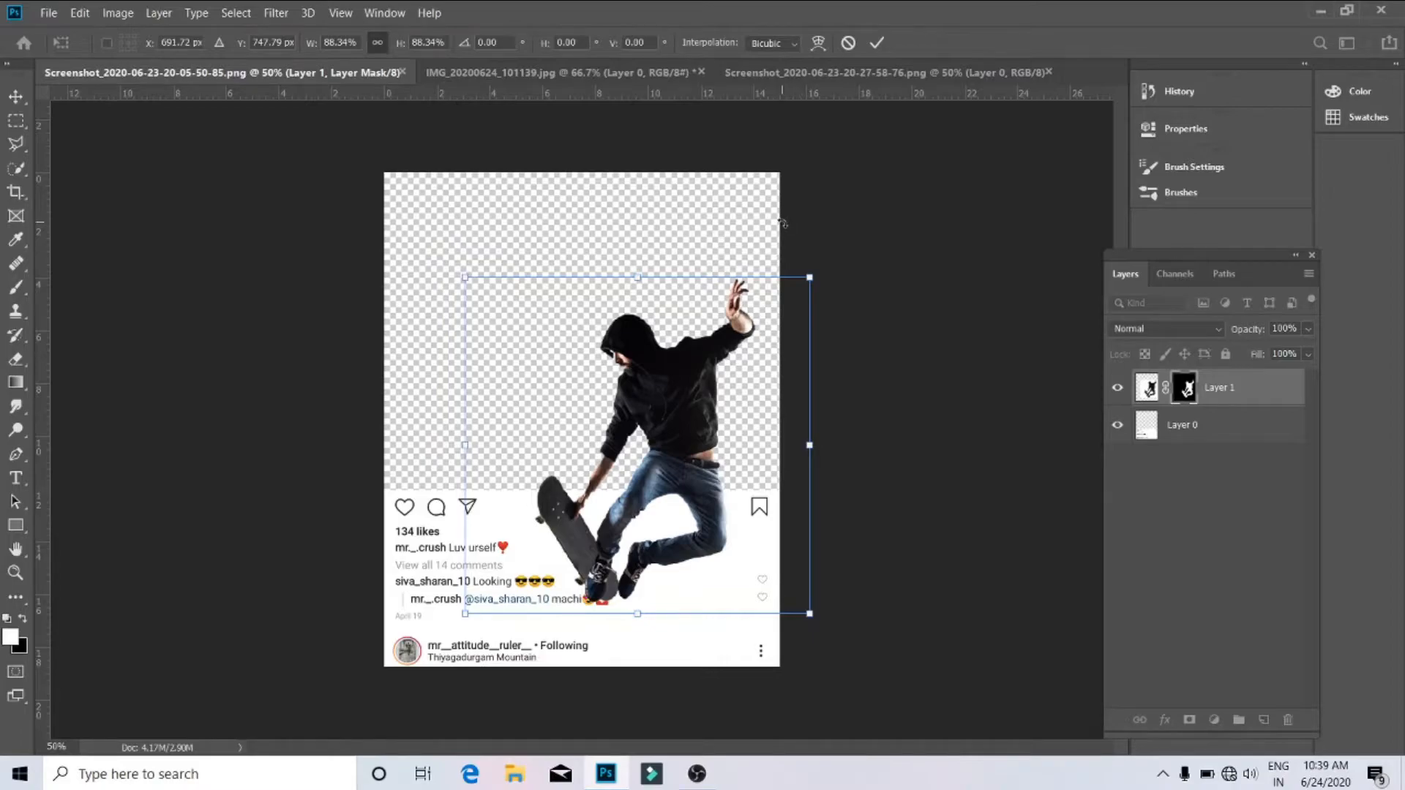
pyautogui.press('Return')
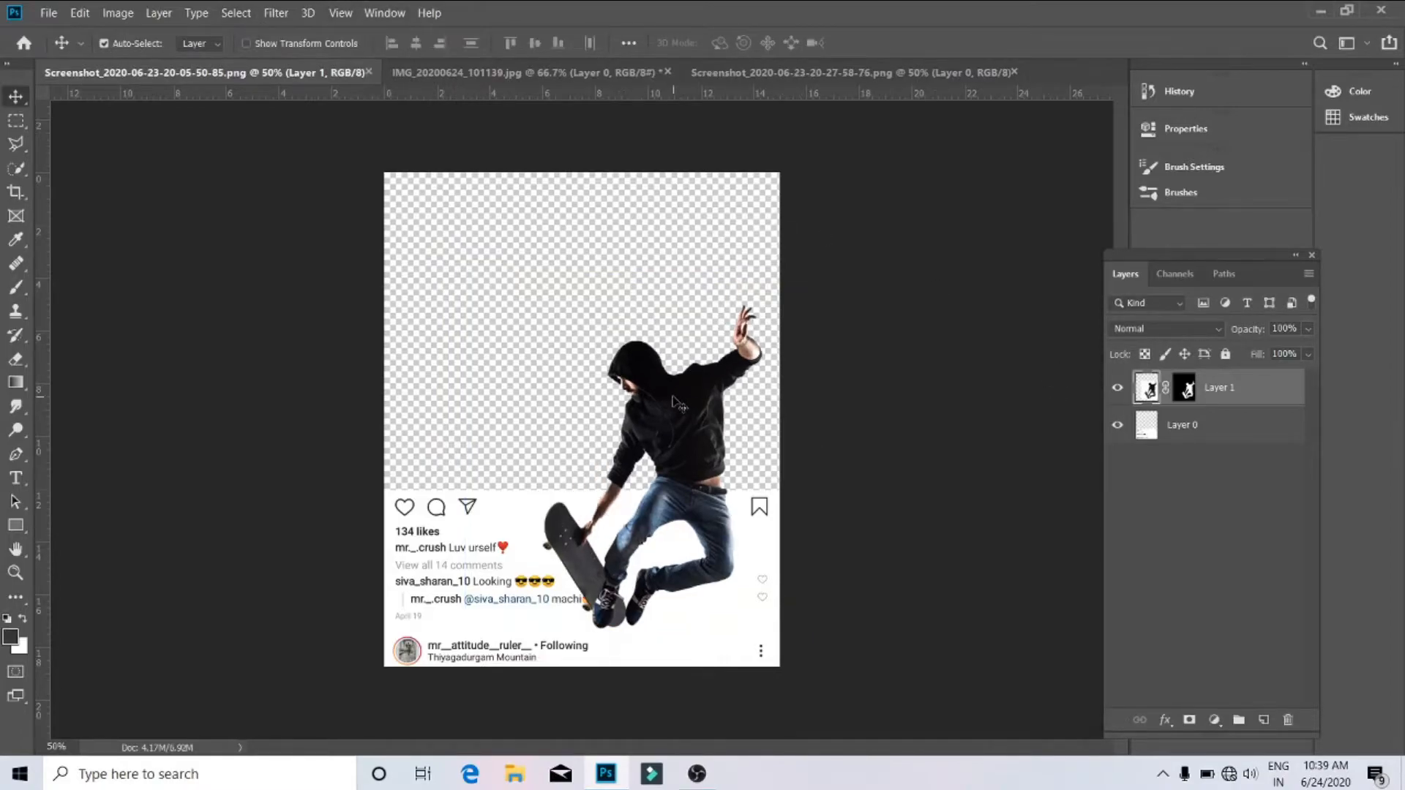
# Step: Fine-tune the skateboarder's height on the post, moving him slightly up and nudging him down a few pixels
pyautogui.moveTo(674, 398); pyautogui.dragTo(673, 392)
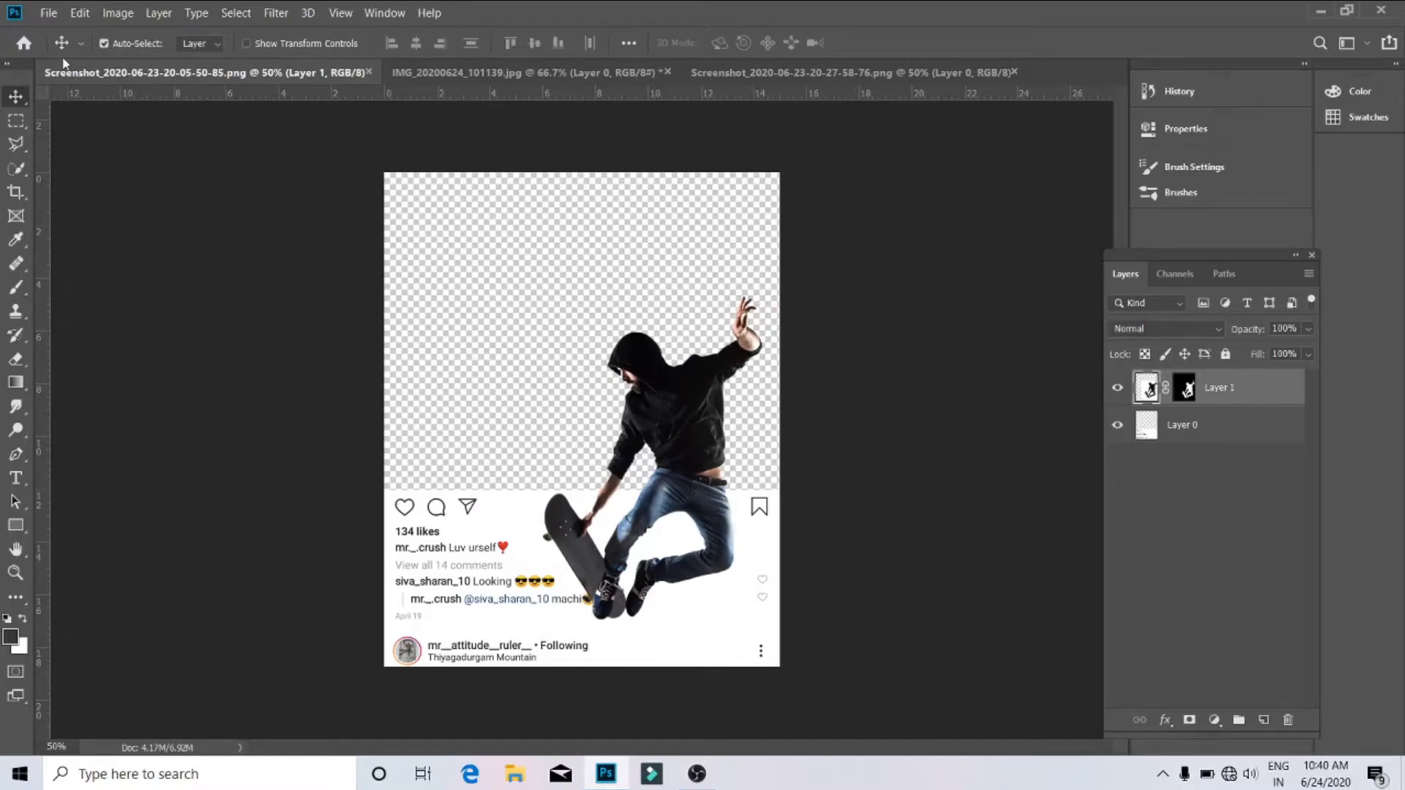
pyautogui.press('Down')
pyautogui.press('Down')
pyautogui.press('Down')
pyautogui.press('Down')
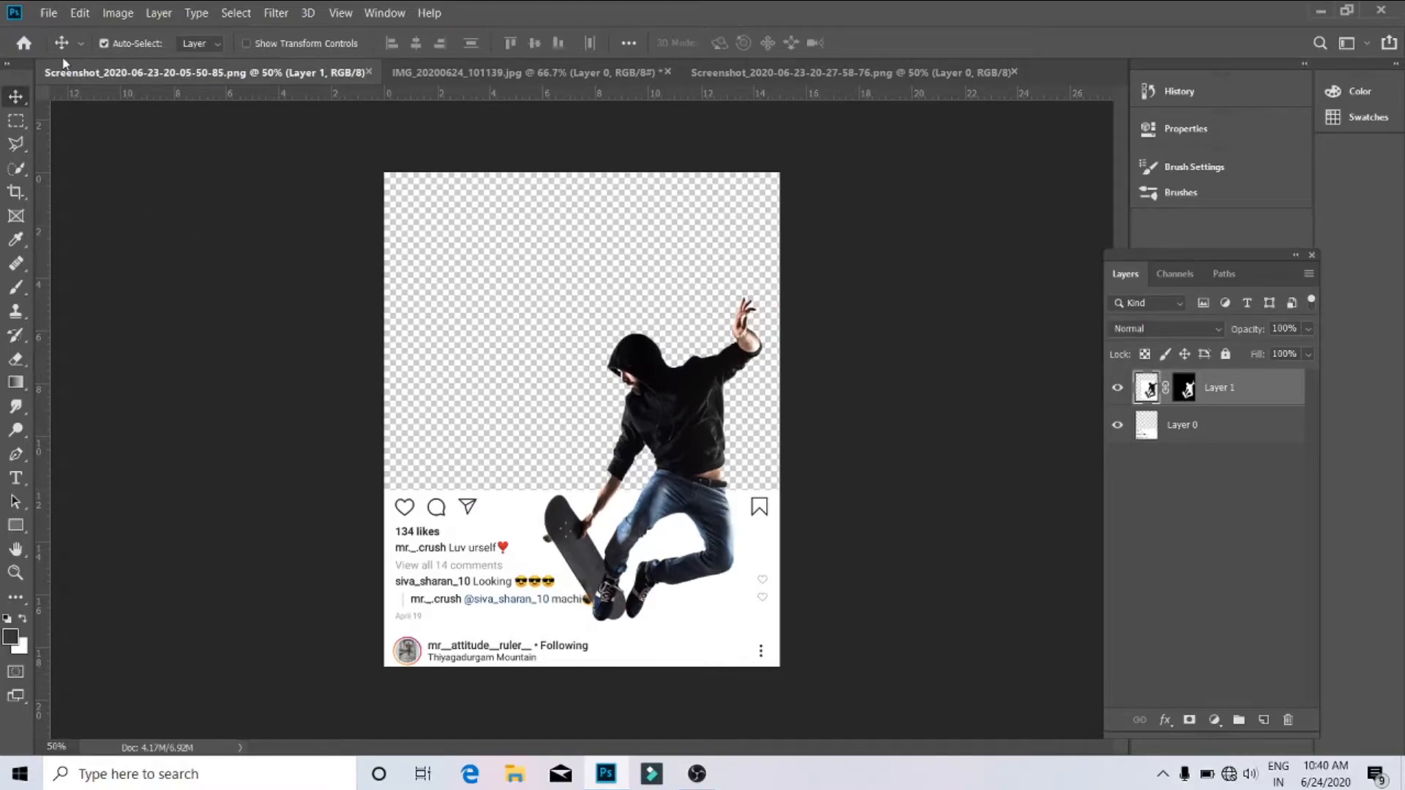
# Step: Duplicate the skateboarder layer as Layer 1 copy in the same document
pyautogui.rightClick(1223, 393)
pyautogui.click(1032, 83)
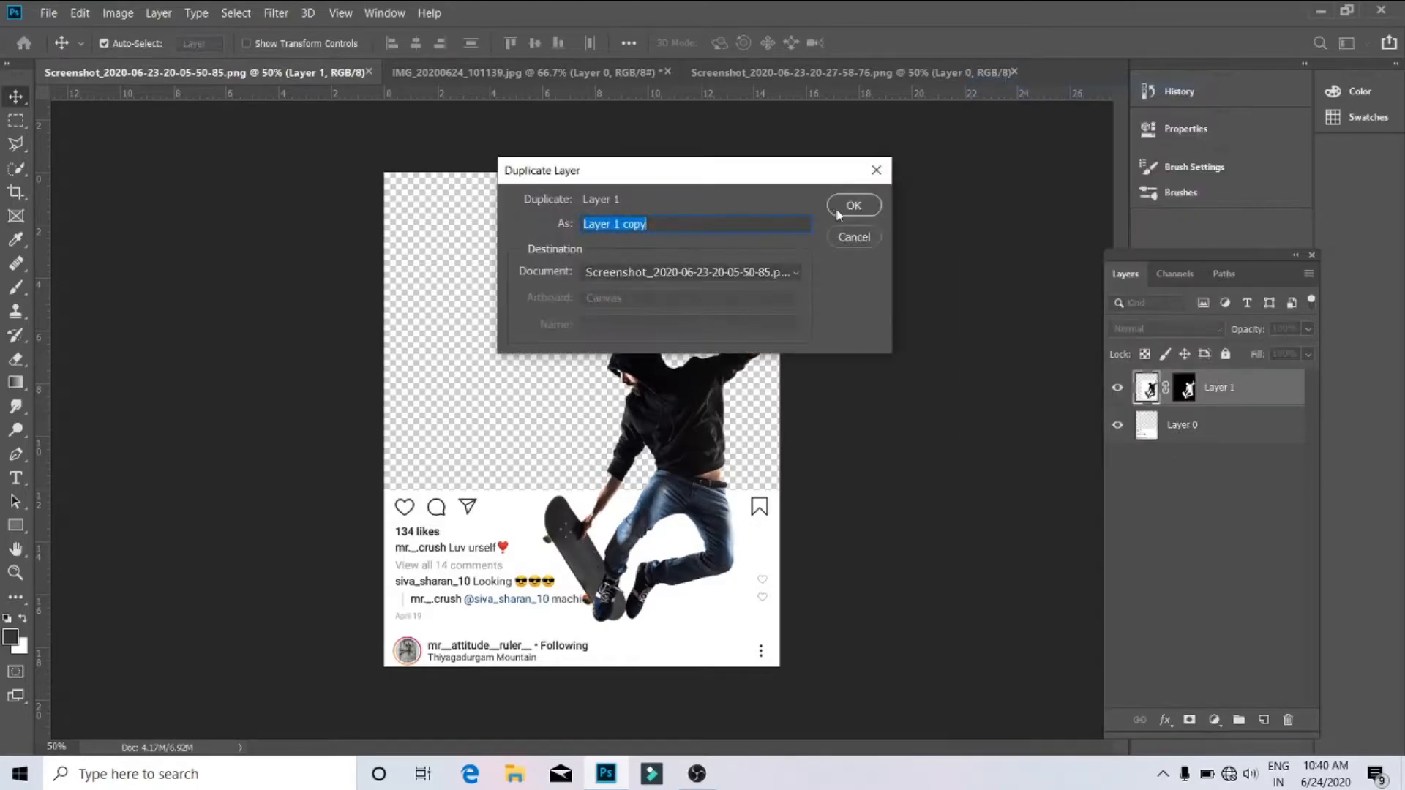
pyautogui.click(838, 210)
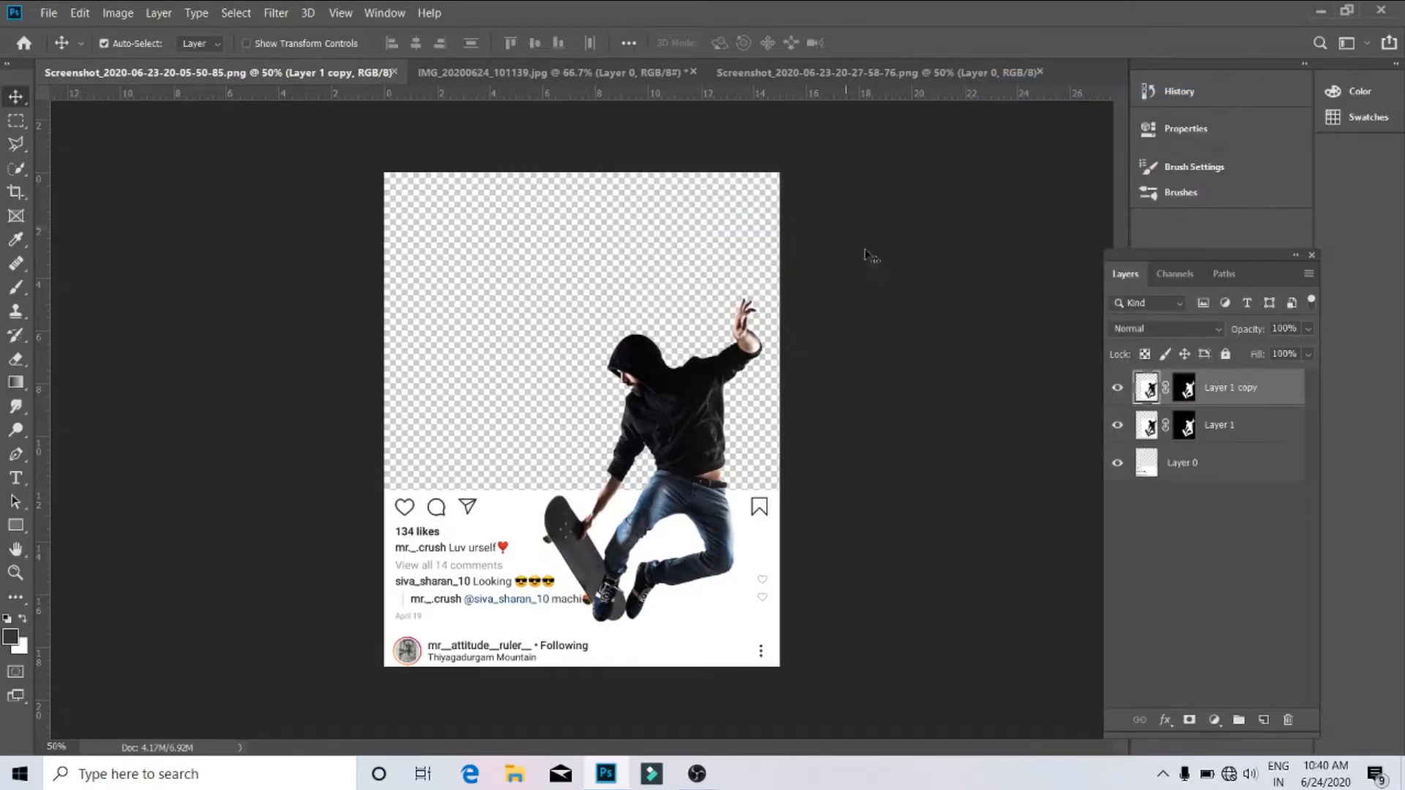
# Step: Turn Layer 1 copy black with a Hue/Saturation adjustment, setting Lightness to -100
pyautogui.click(116, 17)
pyautogui.press('Escape')
pyautogui.click(117, 13)
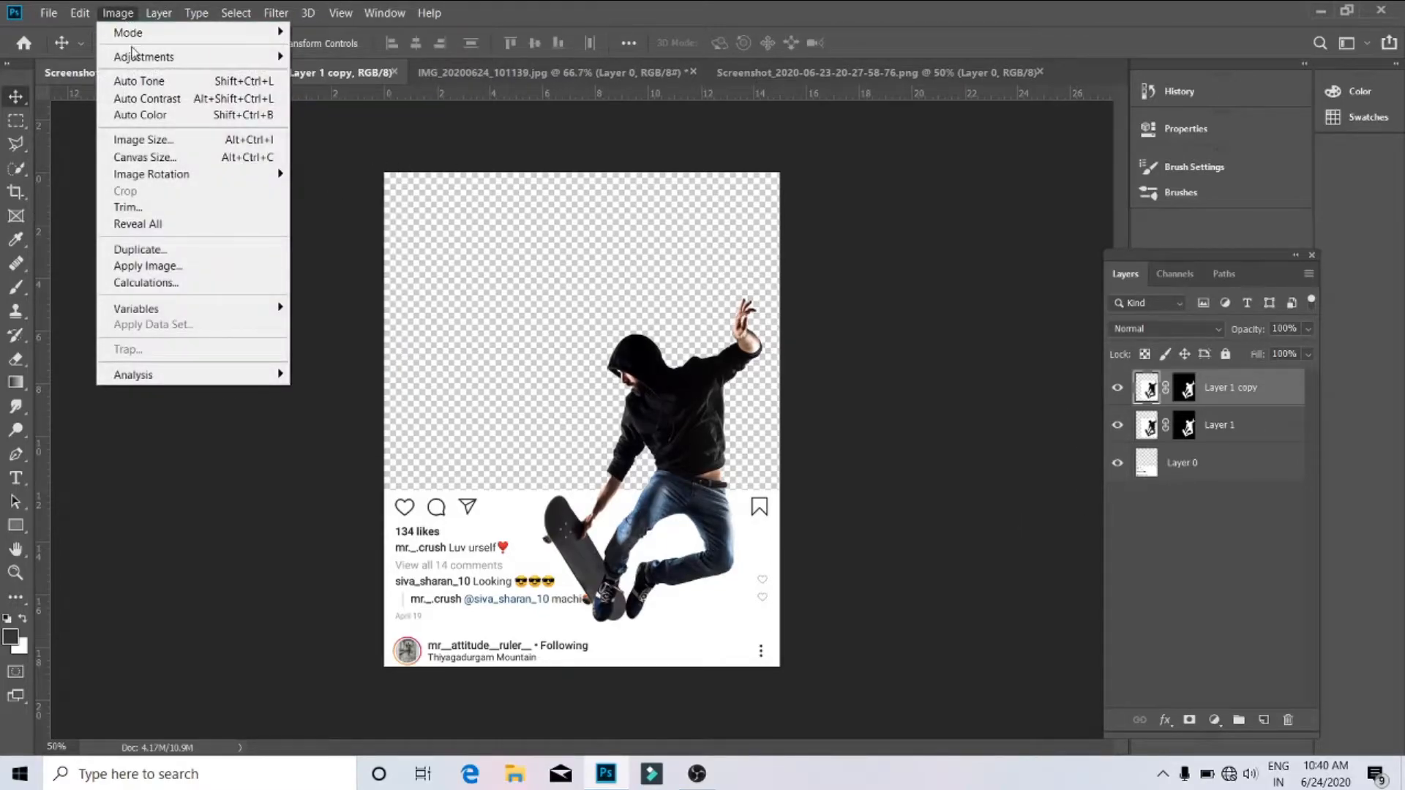
pyautogui.moveTo(271, 55)
pyautogui.click(341, 149)
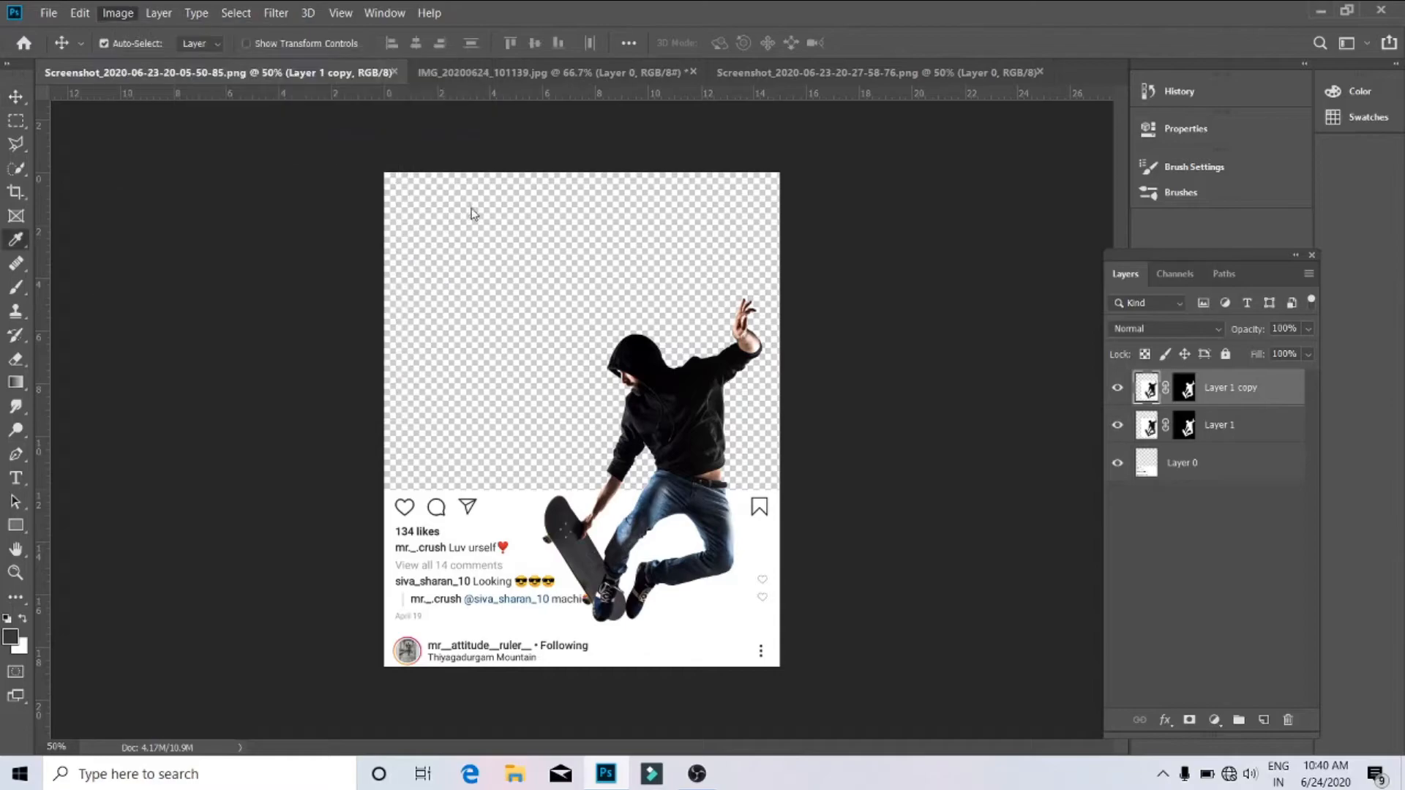
pyautogui.moveTo(651, 346); pyautogui.dragTo(549, 349)
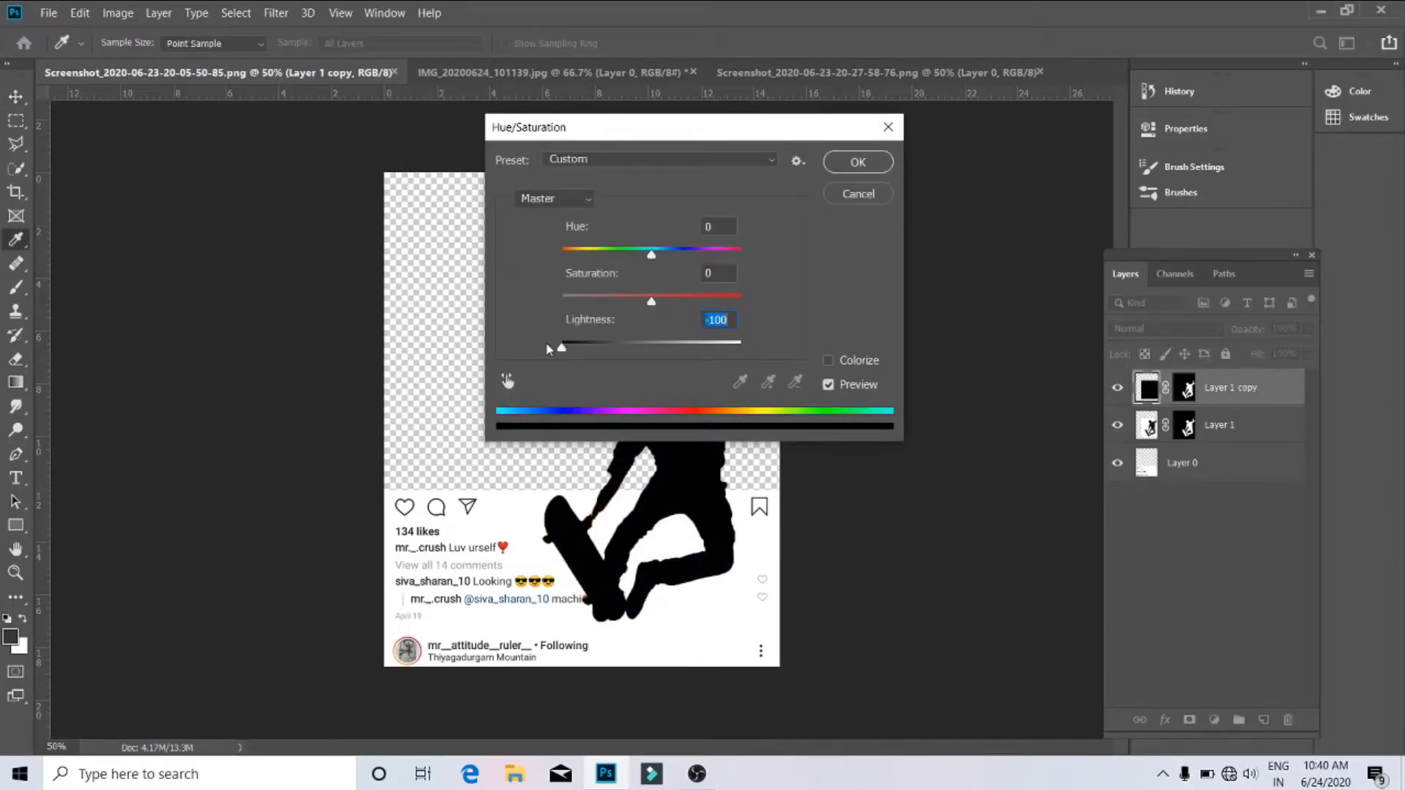
pyautogui.moveTo(648, 134); pyautogui.dragTo(781, 151)
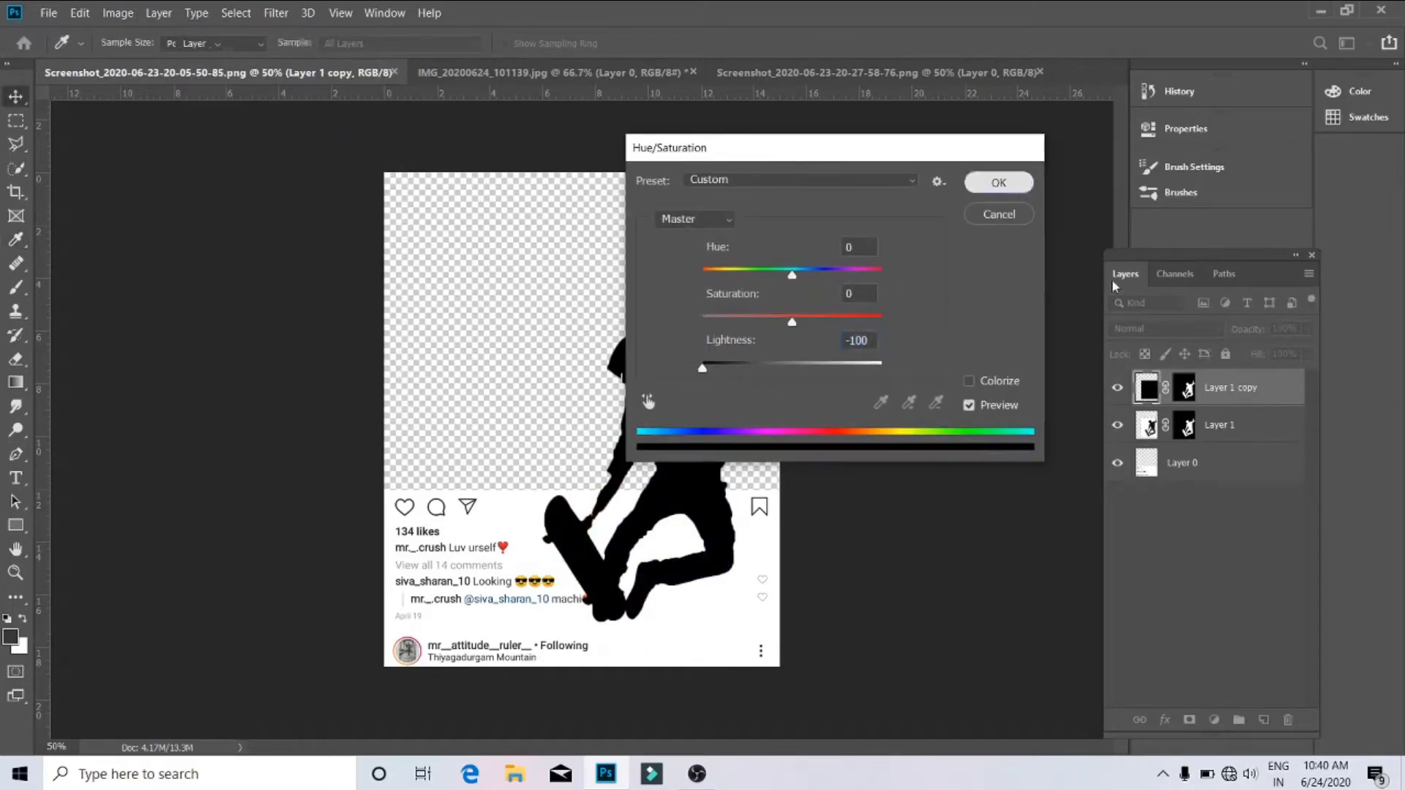
pyautogui.click(992, 180)
# Step: Place Layer 1 above the black copy and shift the skateboarder slightly right to offset him from his shadow
pyautogui.click(1130, 426)
pyautogui.moveTo(1211, 428); pyautogui.dragTo(1214, 390)
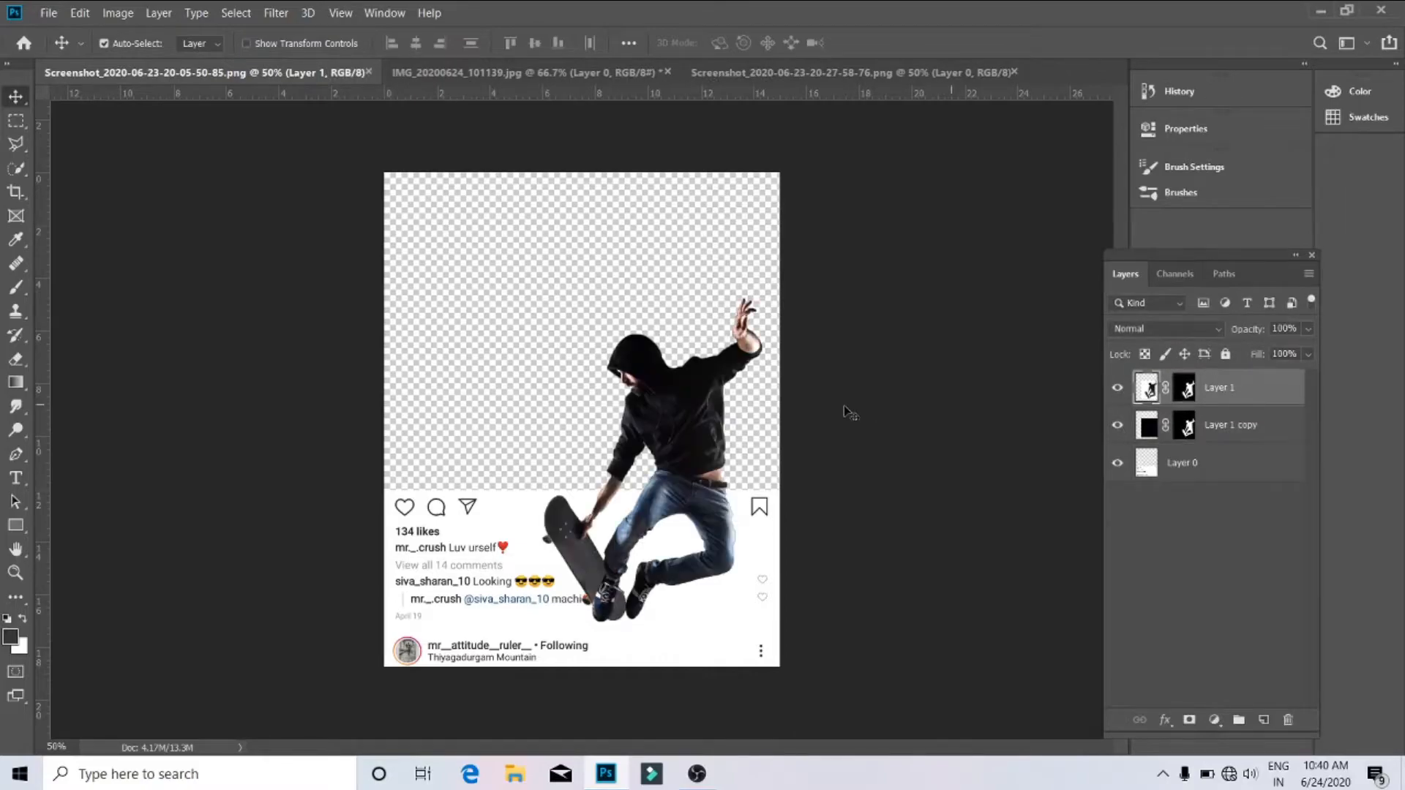
pyautogui.moveTo(689, 415); pyautogui.dragTo(706, 427)
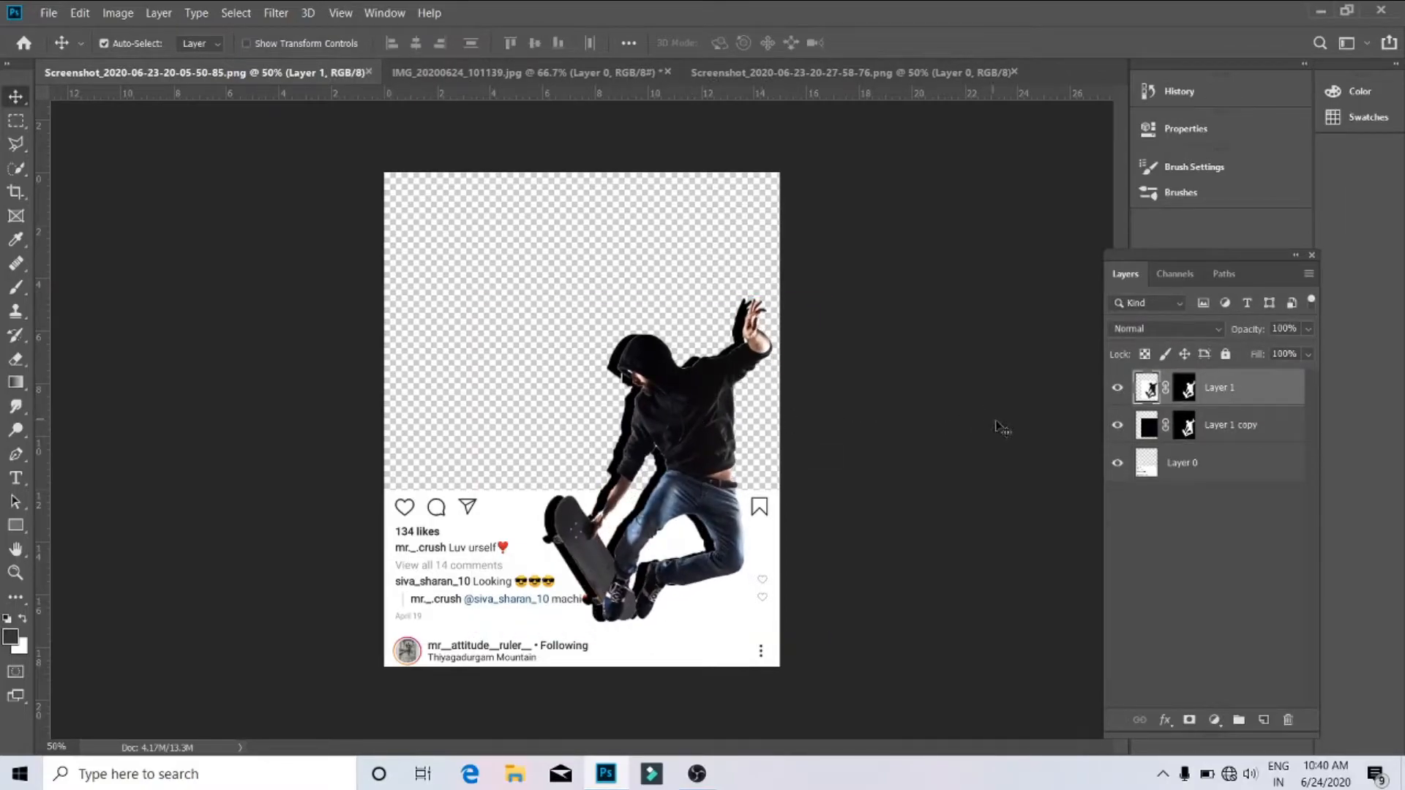
# Step: Lower the opacity of the black shadow layer, Layer 1 copy, to 70%
pyautogui.click(1140, 431)
pyautogui.click(1307, 328)
pyautogui.moveTo(1310, 349)
pyautogui.mouseDown()
pyautogui.moveTo(1253, 355)
pyautogui.moveTo(1288, 351)
pyautogui.mouseUp()
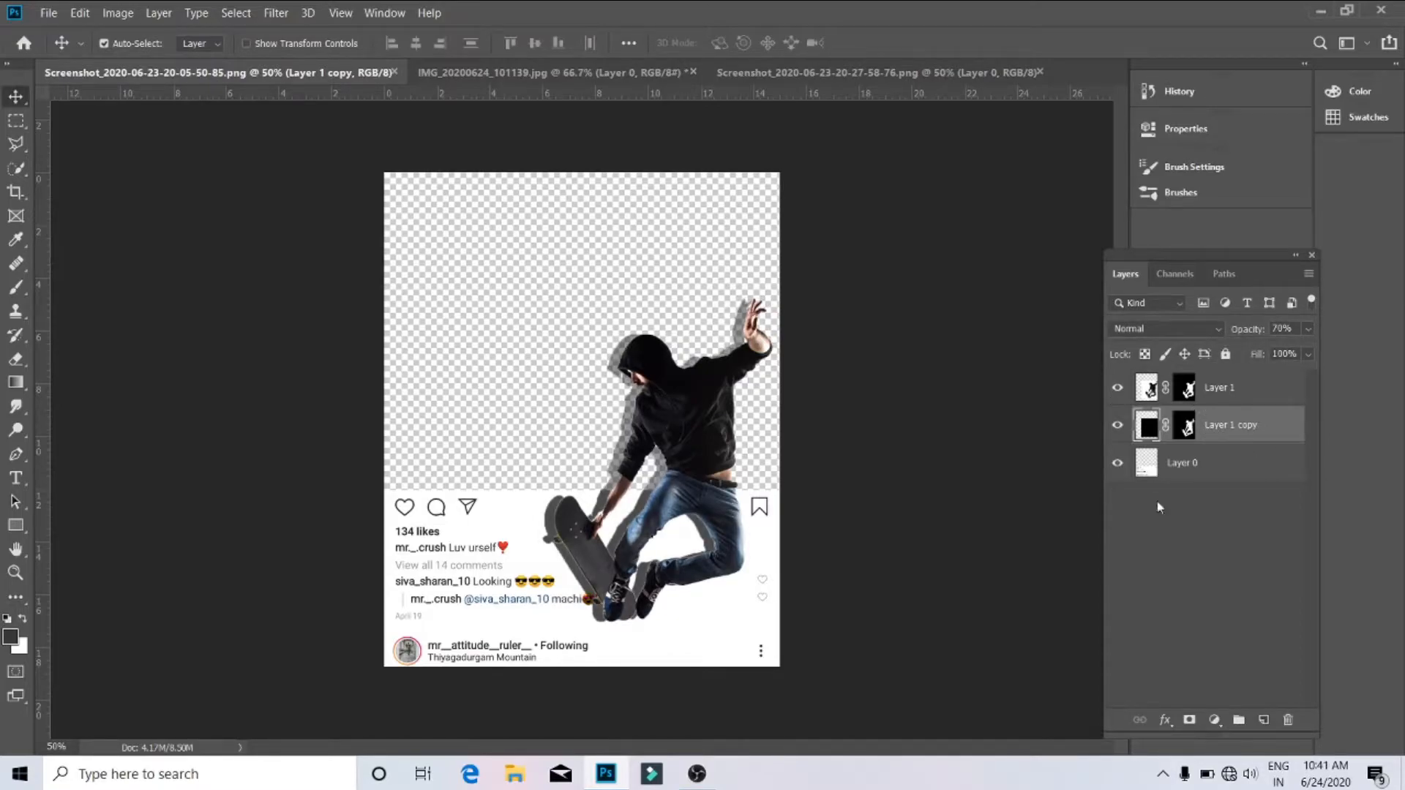
# Step: Open the beach image wtqqnkYDYi2ifsWZVW2MT4-1200-80.jpg from the New folder on the Desktop
pyautogui.click(48, 12)
pyautogui.click(66, 47)
pyautogui.scroll(-5, 439, 263)
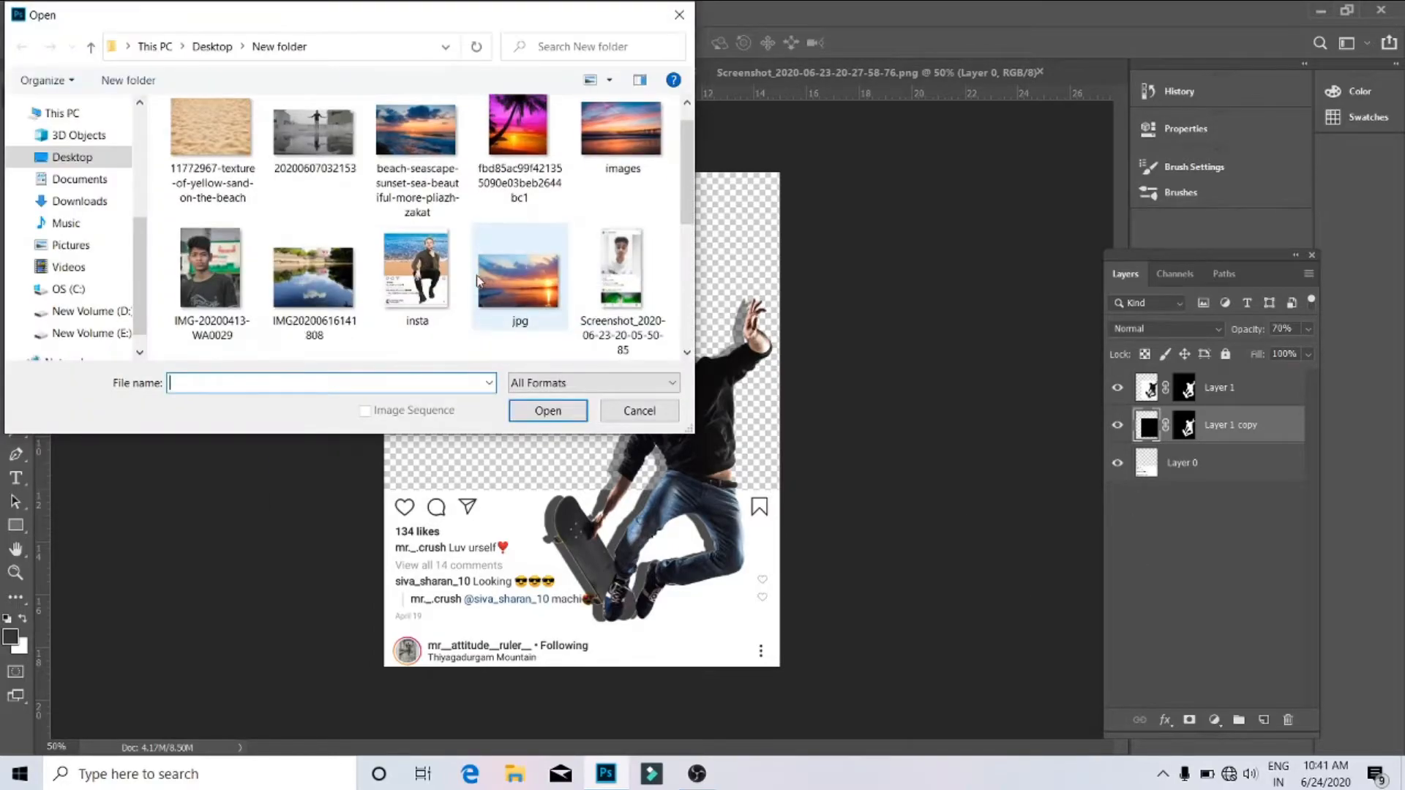
pyautogui.click(214, 293)
pyautogui.click(550, 410)
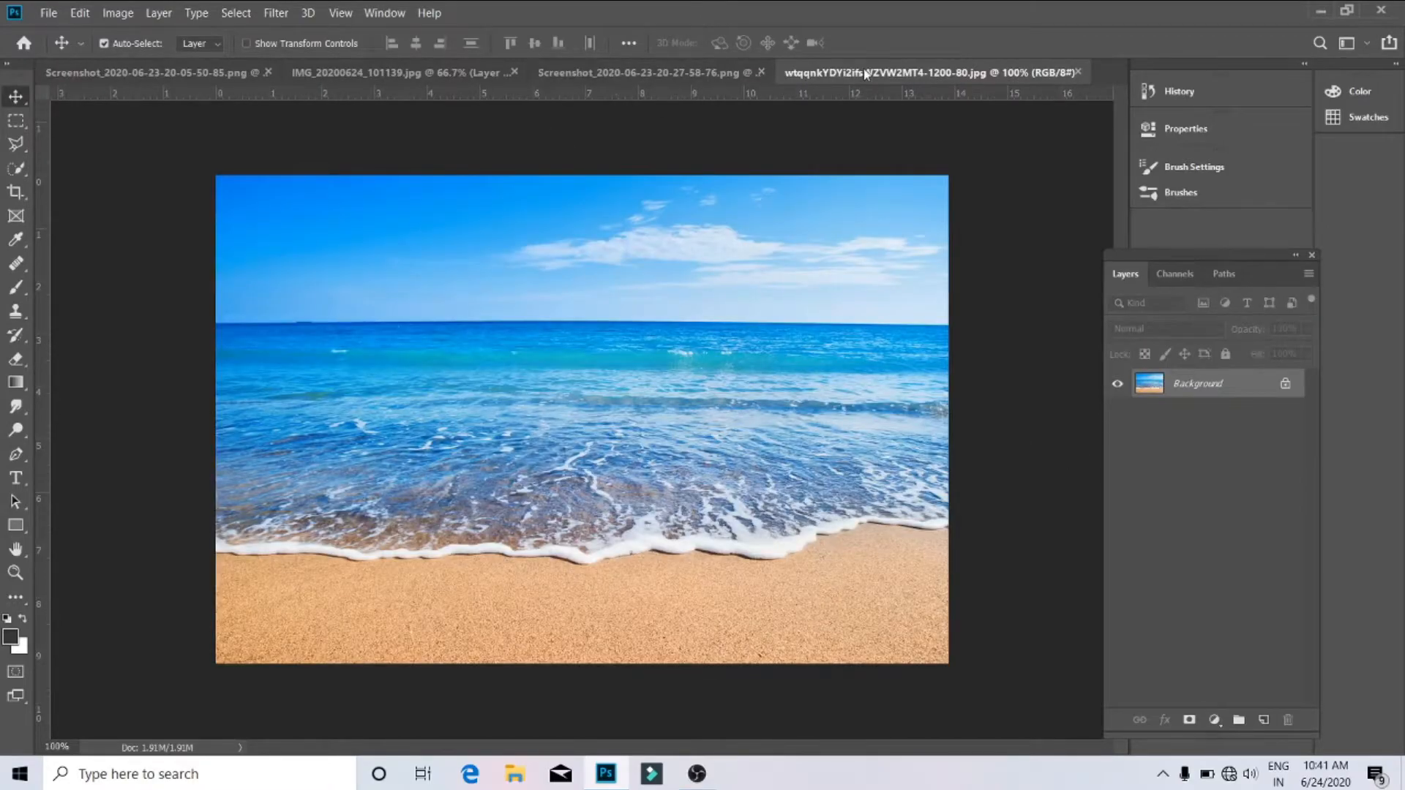
# Step: Float the beach image's window, copy the image into the skateboarder document, and dock the window again
pyautogui.moveTo(865, 73); pyautogui.dragTo(534, 115)
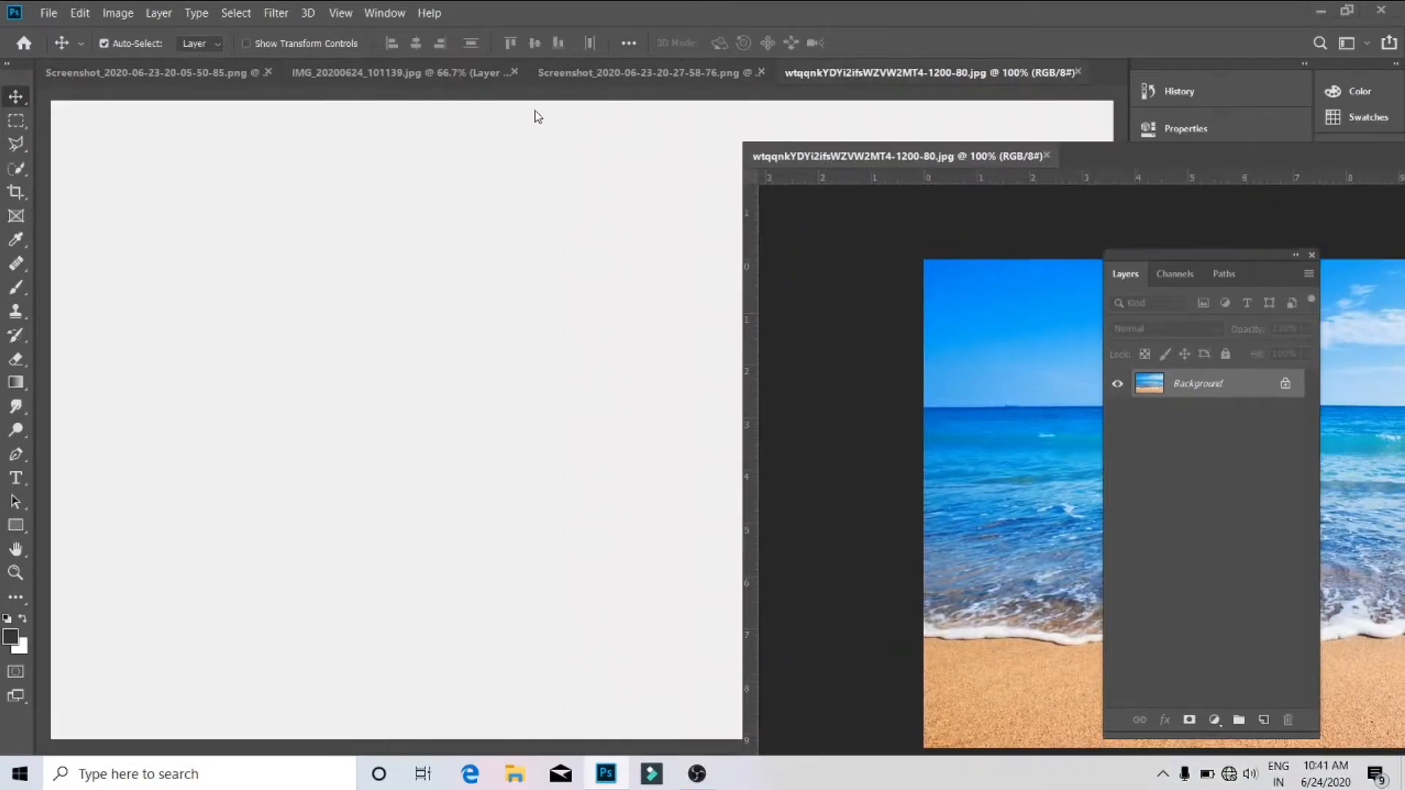
pyautogui.moveTo(952, 324); pyautogui.dragTo(599, 336)
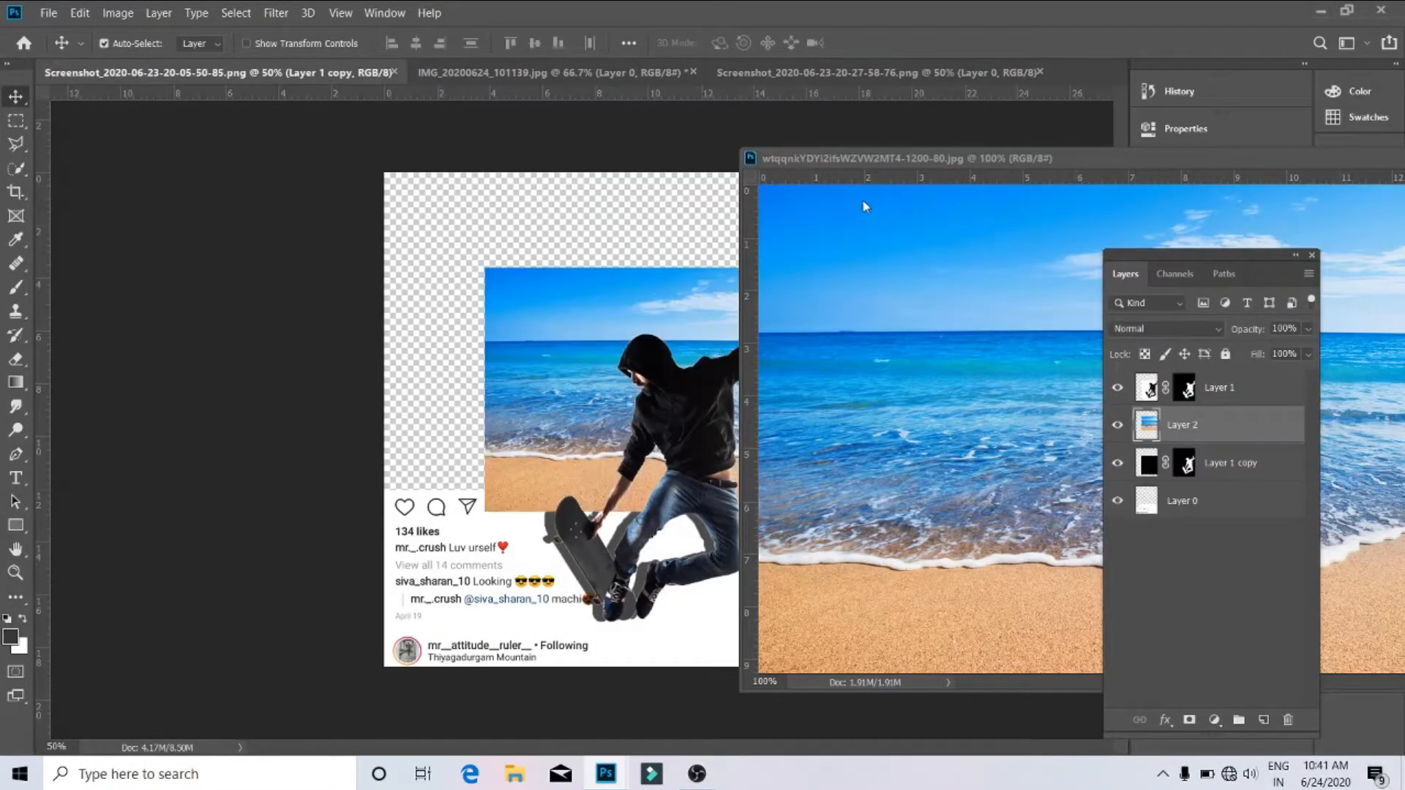
pyautogui.click(434, 201)
pyautogui.moveTo(993, 167); pyautogui.dragTo(951, 72)
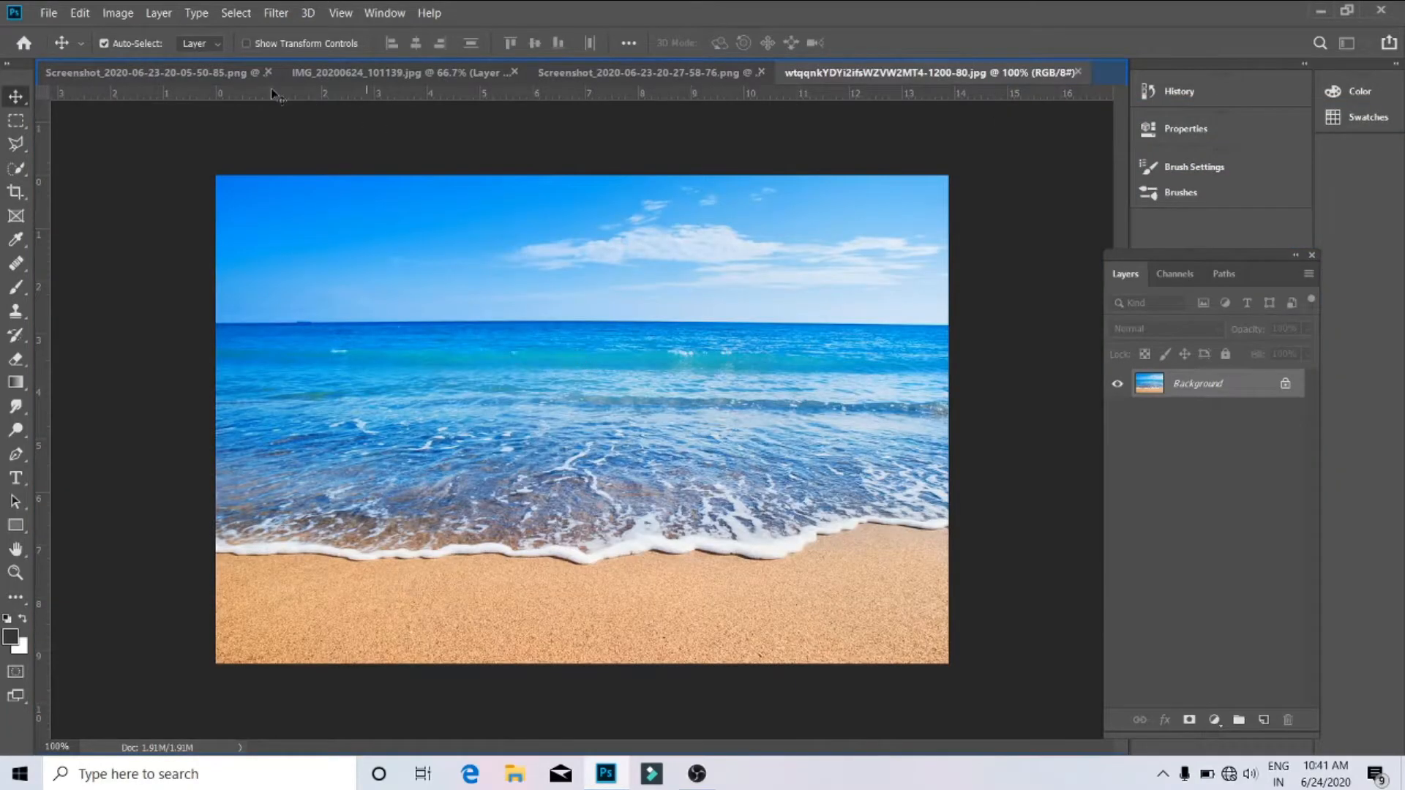
# Step: Enlarge the beach image in the skateboarder document until it covers the full width and top of the post
pyautogui.click(183, 72)
pyautogui.moveTo(551, 347); pyautogui.dragTo(488, 278)
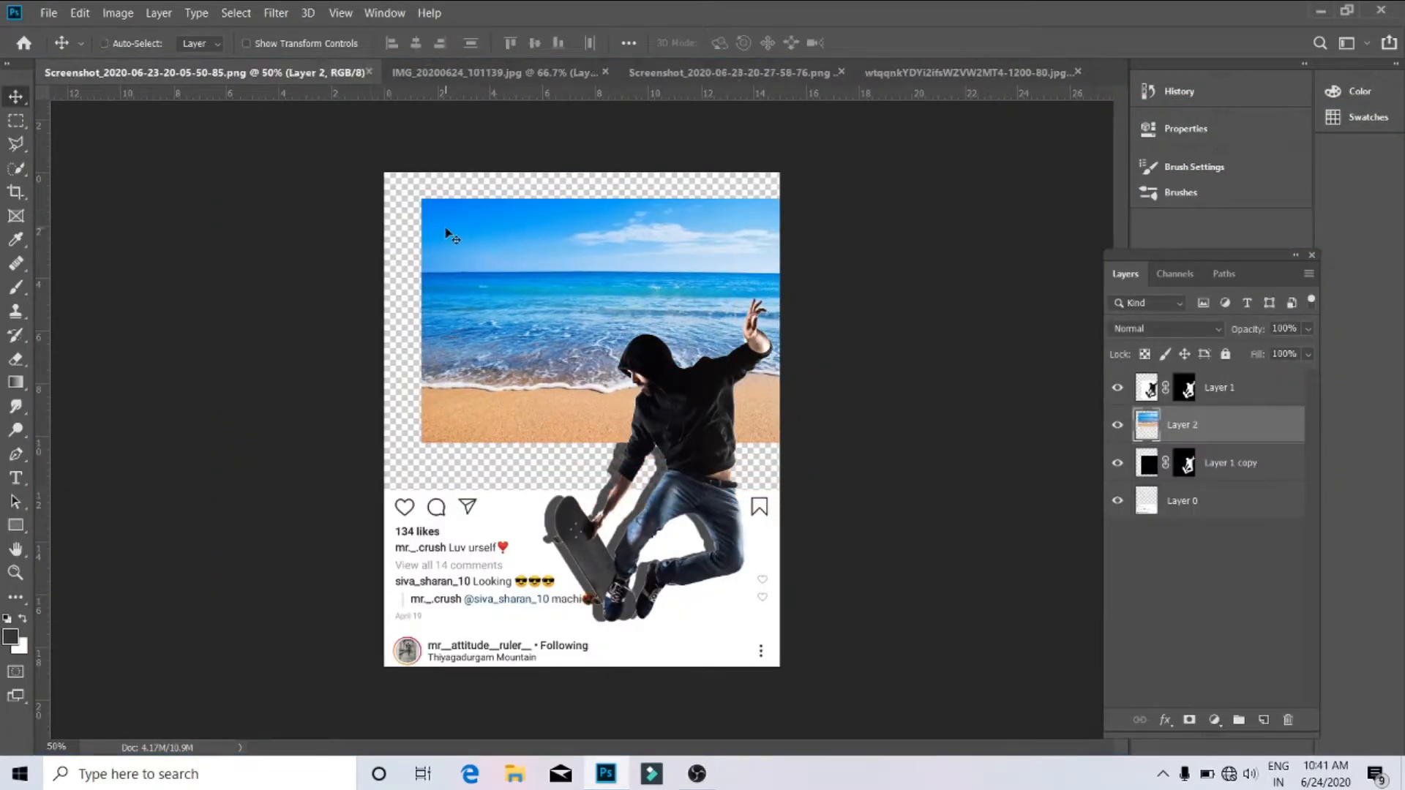
pyautogui.hotkey('ctrl', 't')
pyautogui.moveTo(419, 201); pyautogui.dragTo(404, 189)
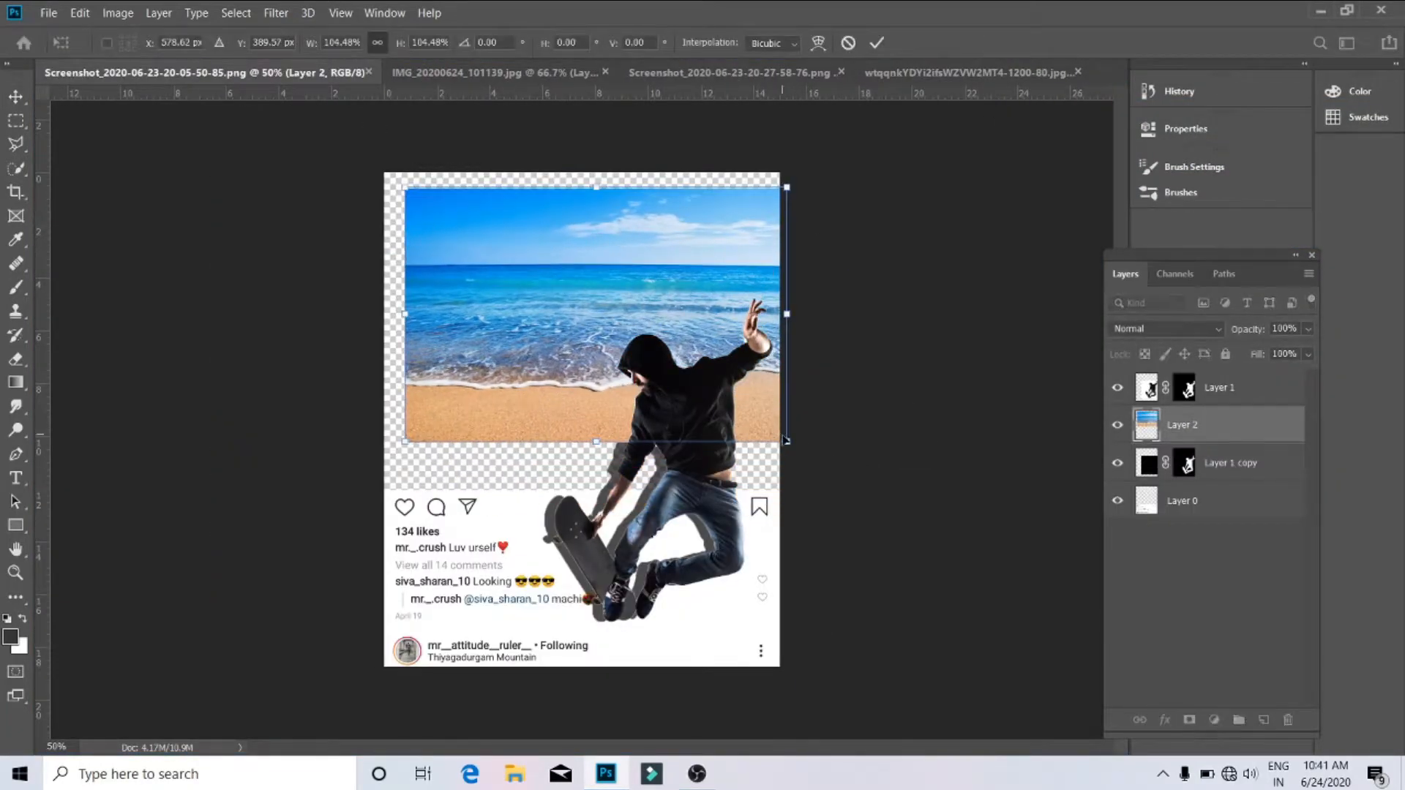
pyautogui.moveTo(785, 437); pyautogui.dragTo(915, 556)
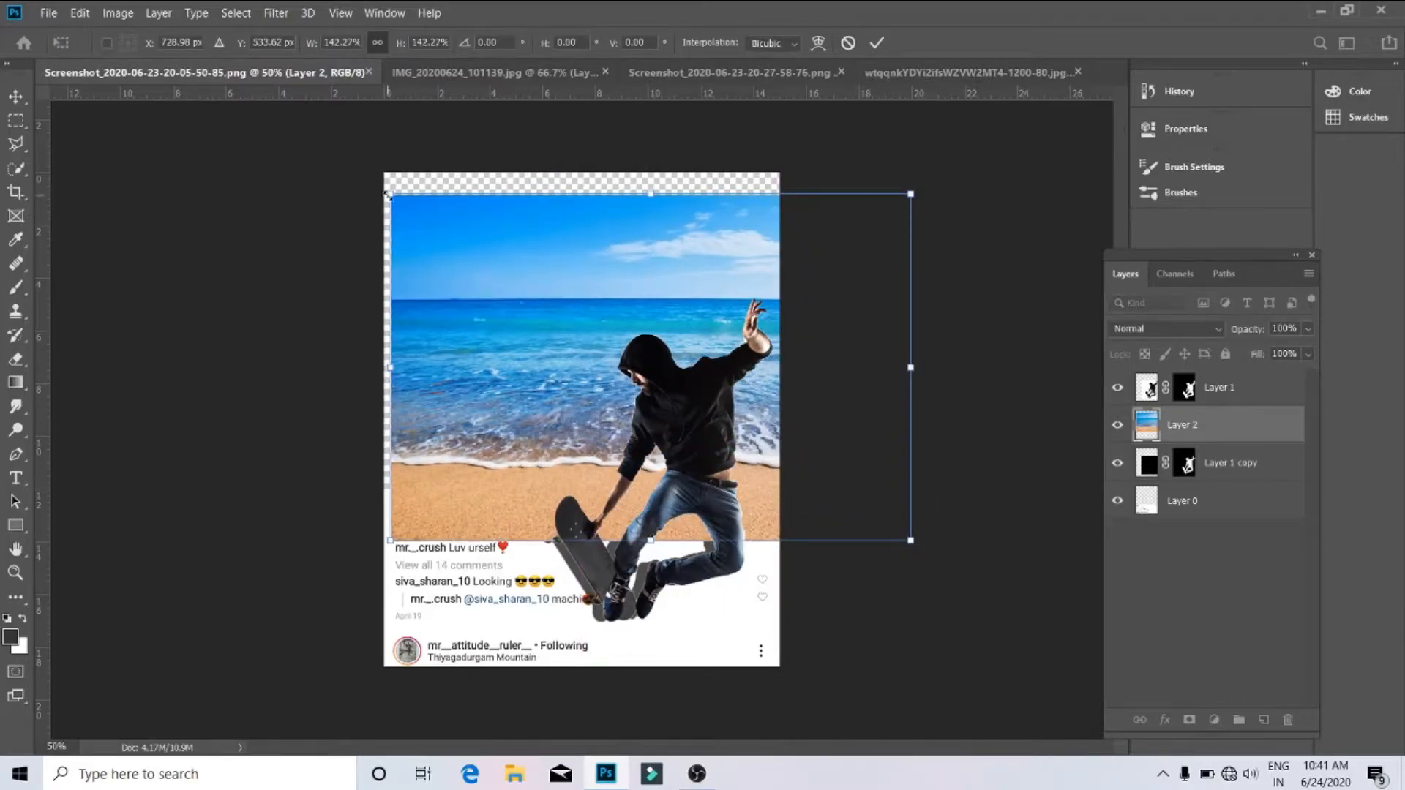
pyautogui.moveTo(390, 195); pyautogui.dragTo(345, 163)
pyautogui.moveTo(681, 325); pyautogui.dragTo(669, 318)
# Step: Place the beach layer below the shadow layer, then shift and scale it to end just above the post's icon row
pyautogui.moveTo(1229, 428); pyautogui.dragTo(1216, 479)
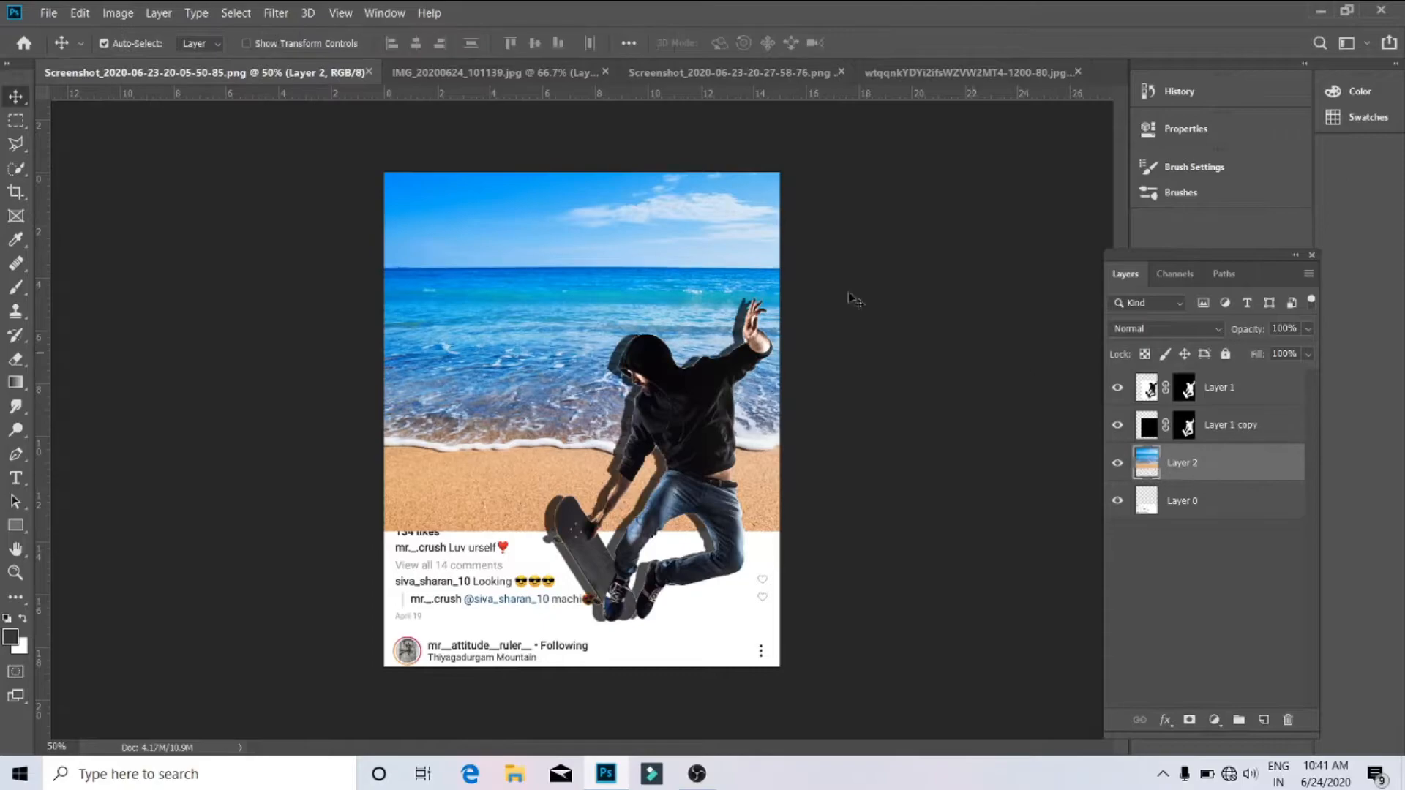
pyautogui.moveTo(739, 257); pyautogui.dragTo(715, 211)
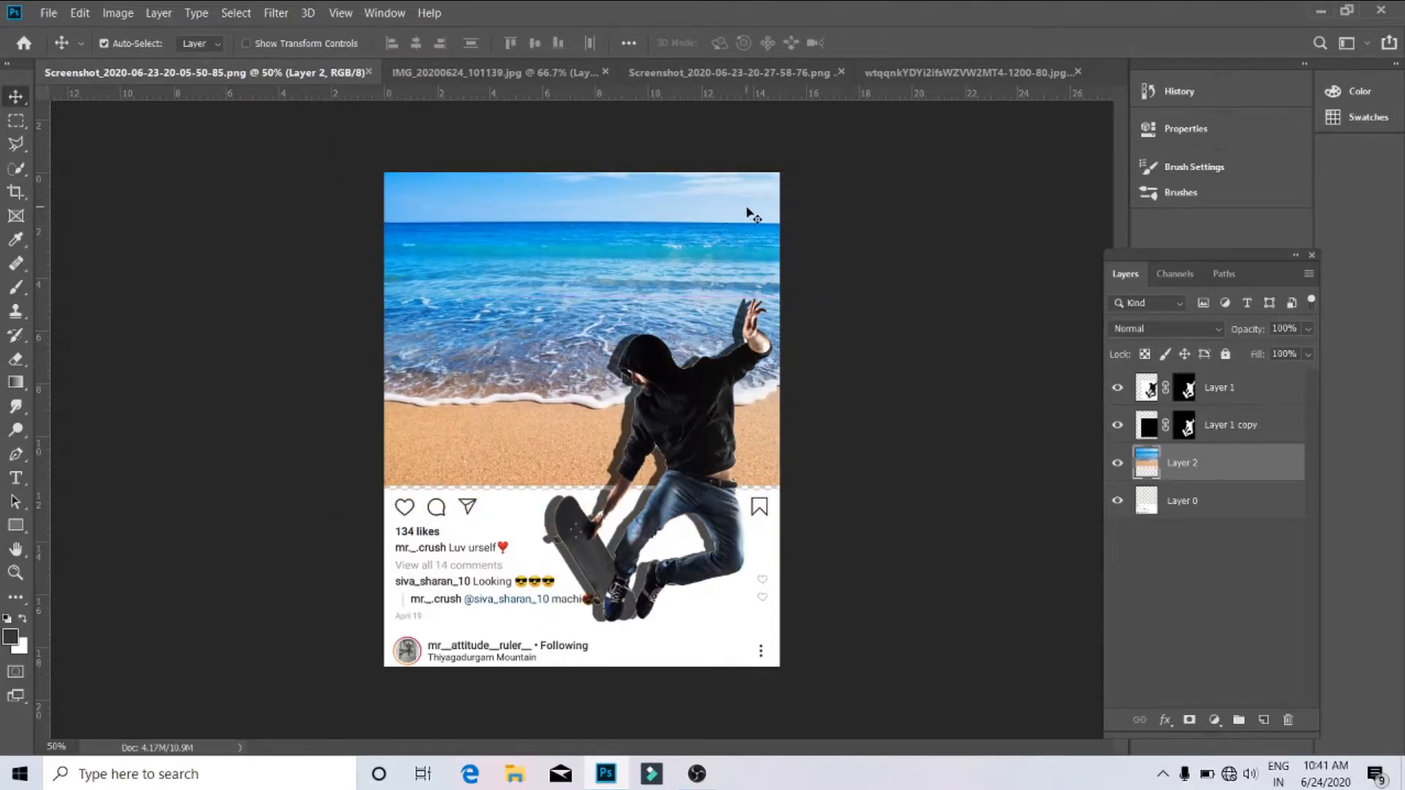
pyautogui.hotkey('ctrl', 't')
pyautogui.moveTo(876, 485); pyautogui.dragTo(884, 476)
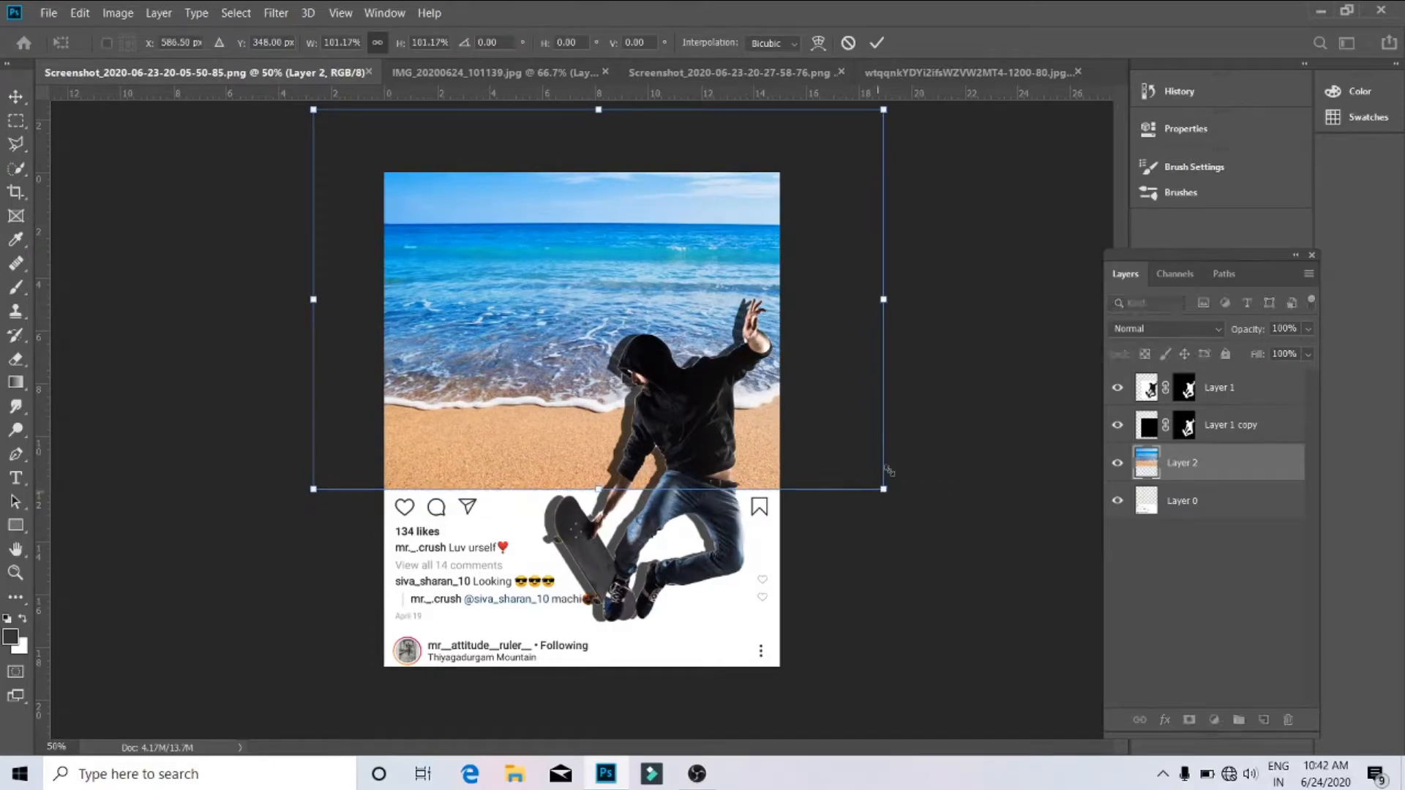
pyautogui.press('Return')
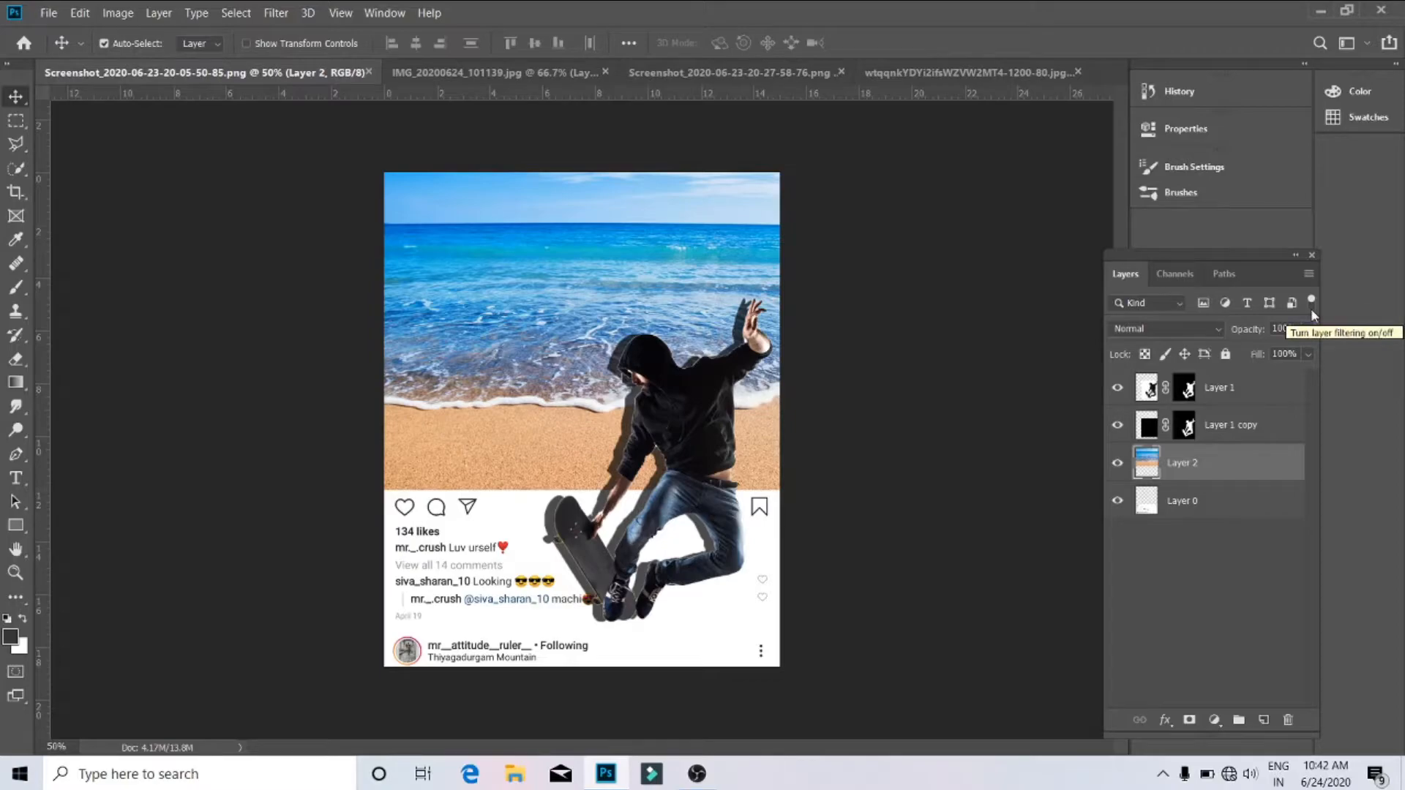
# Step: Lower the opacity of the skateboarder's shadow layer, Layer 1 copy, to 51%
pyautogui.click(1260, 438)
pyautogui.moveTo(1278, 355); pyautogui.dragTo(1271, 357)
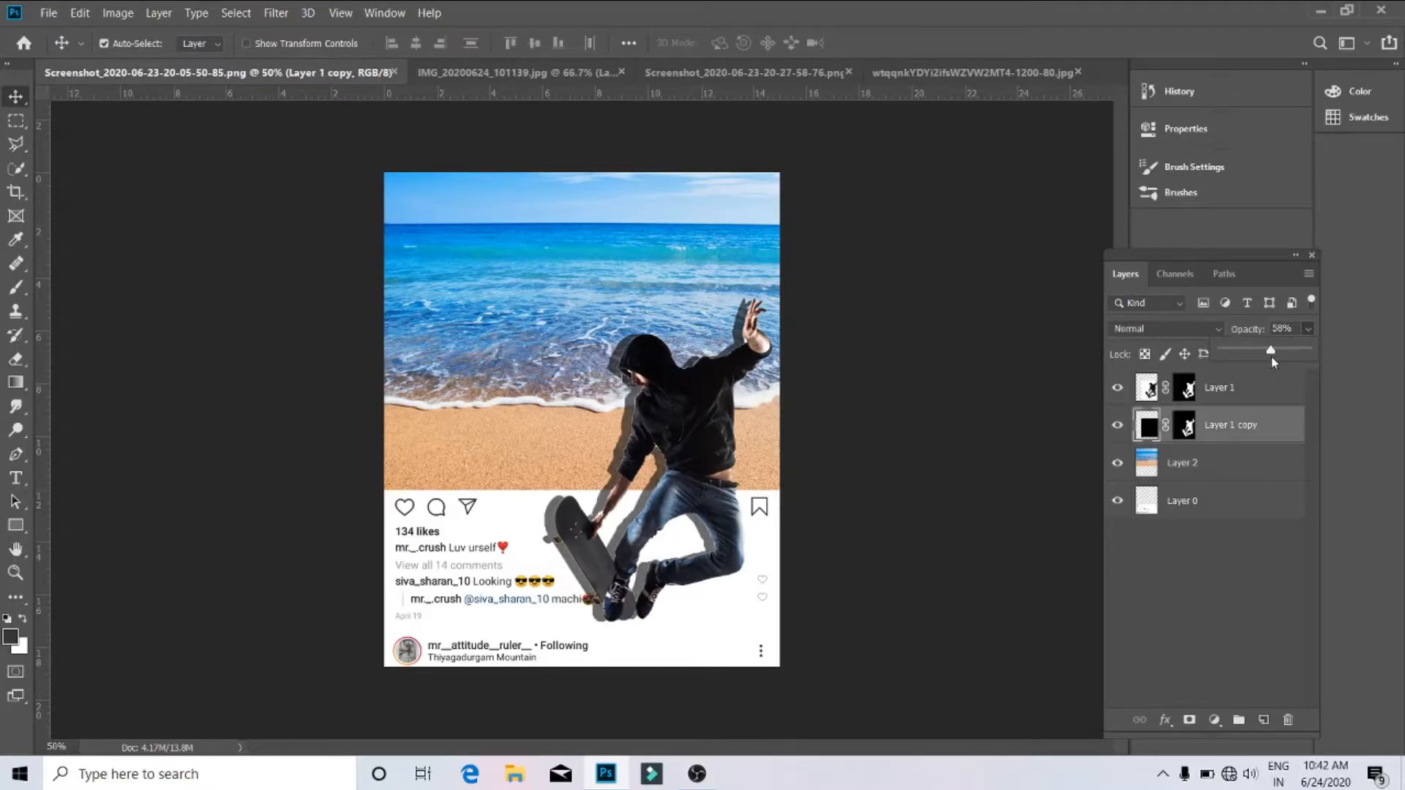
pyautogui.press('Return')
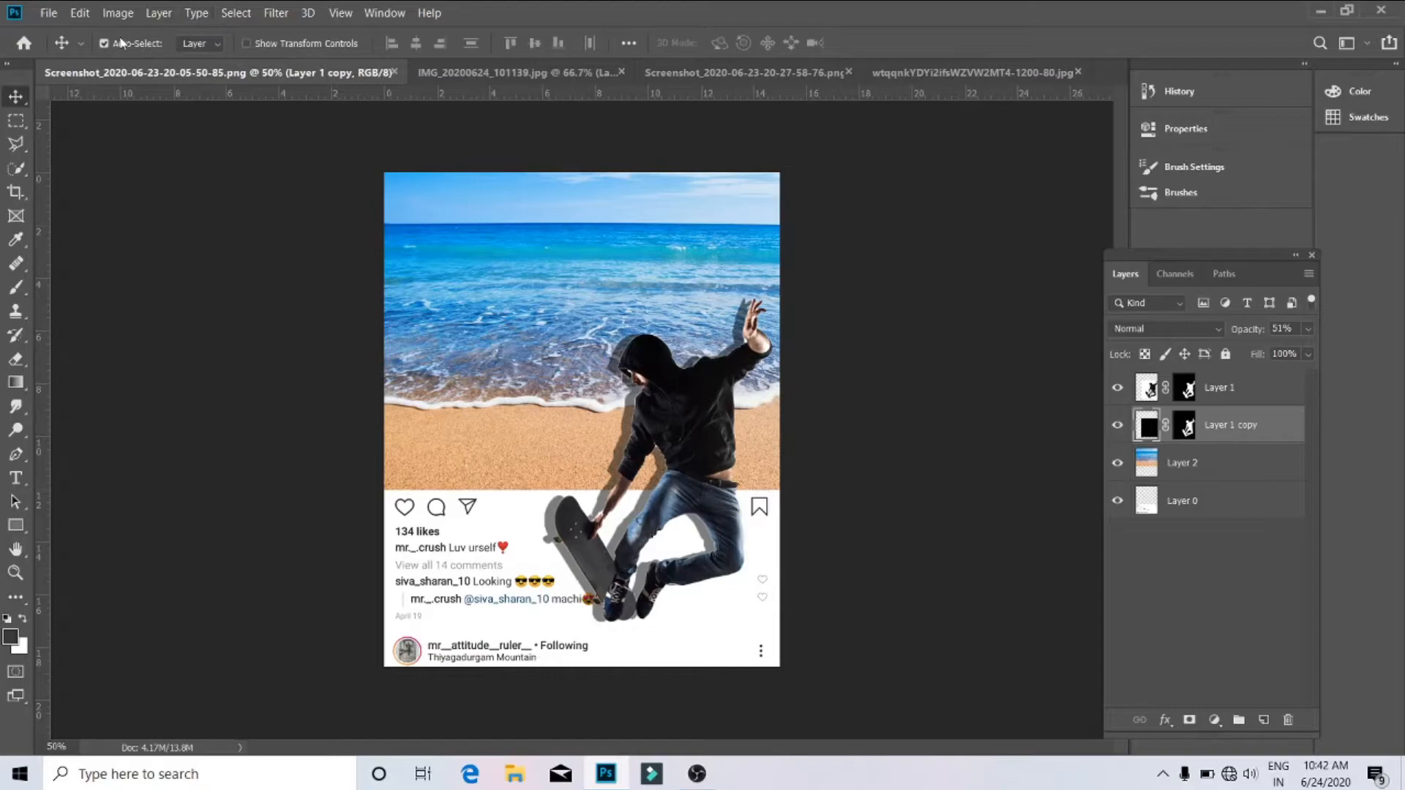
# Step: Export the composition as a JPG at 100% quality into the New folder on the Desktop under a new file name
pyautogui.click(45, 12)
pyautogui.moveTo(73, 253)
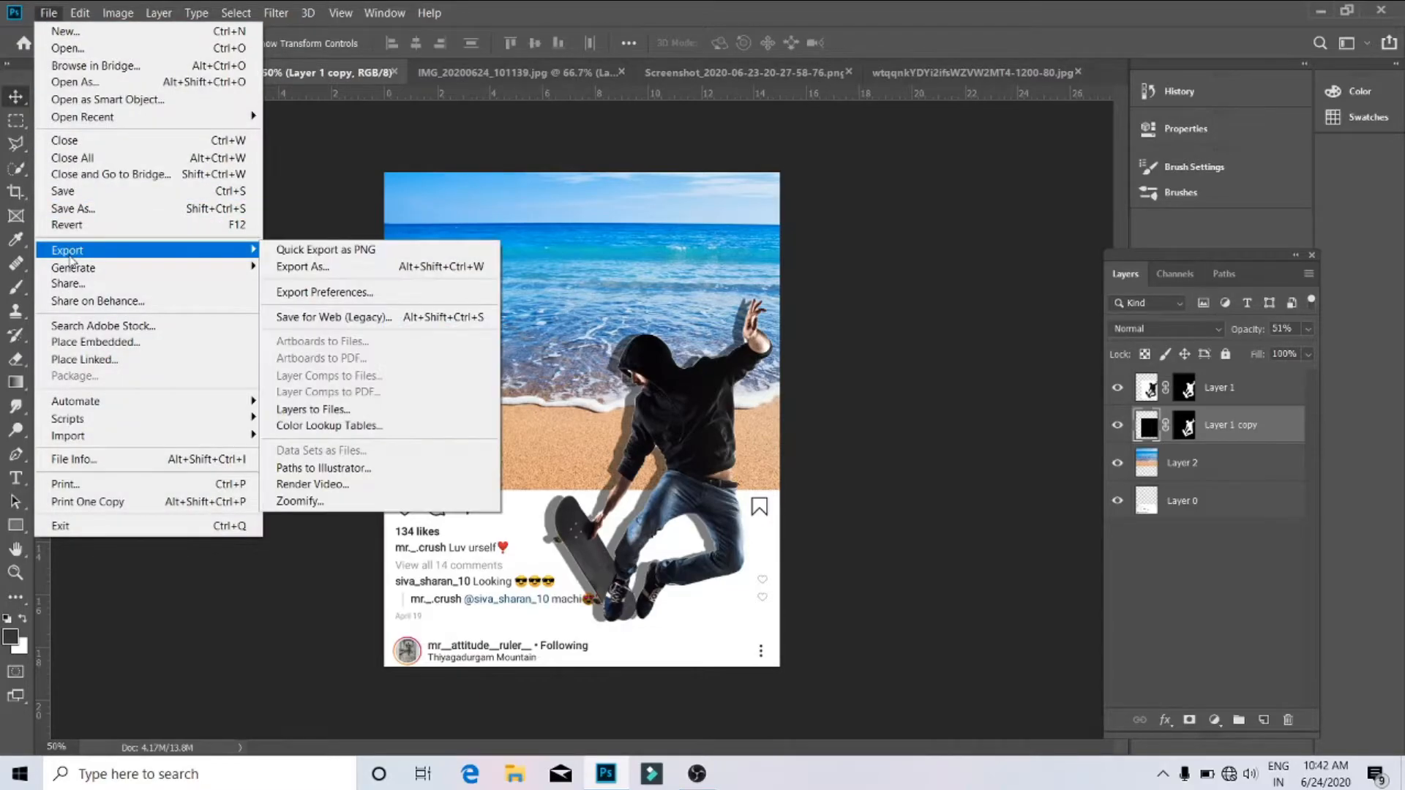
pyautogui.click(305, 265)
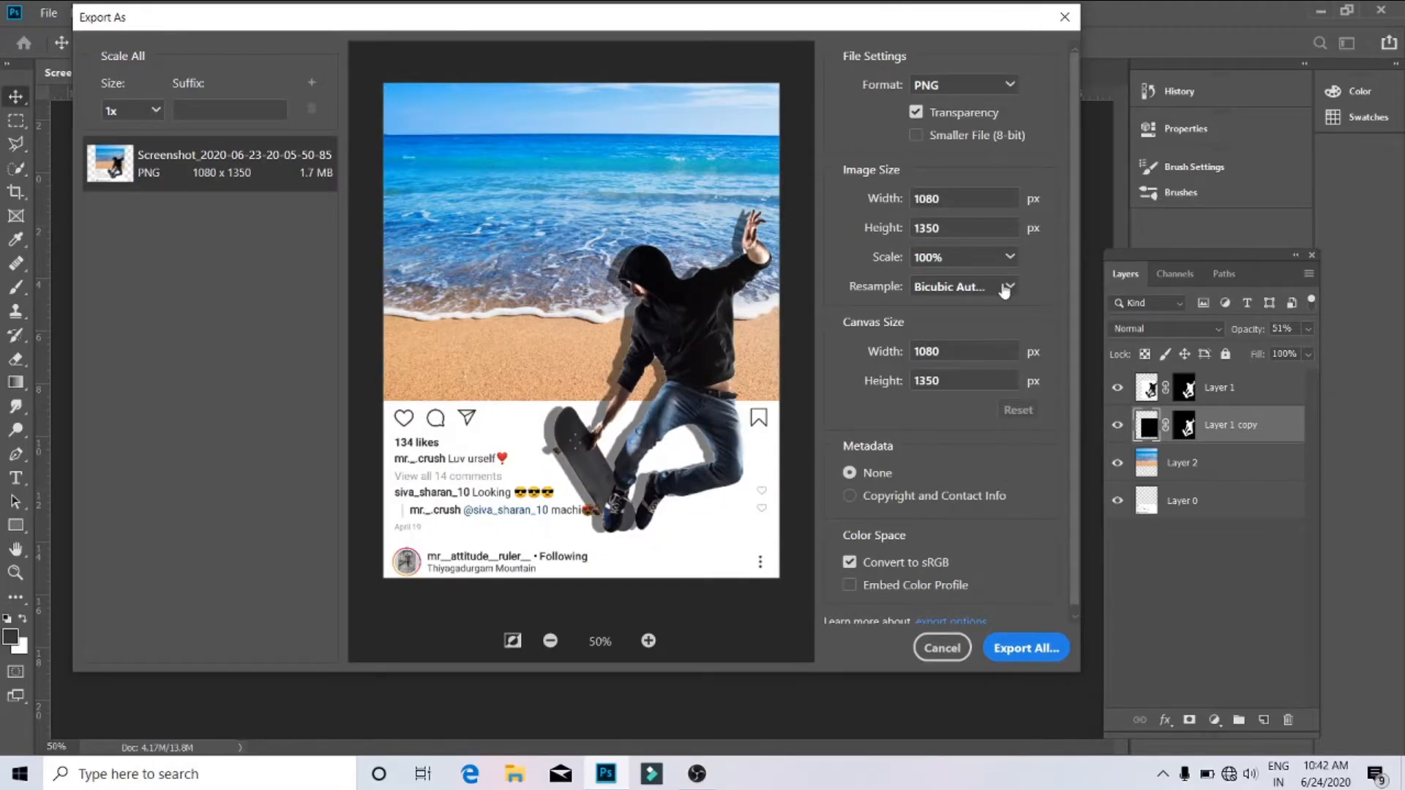
pyautogui.click(975, 89)
pyautogui.click(951, 132)
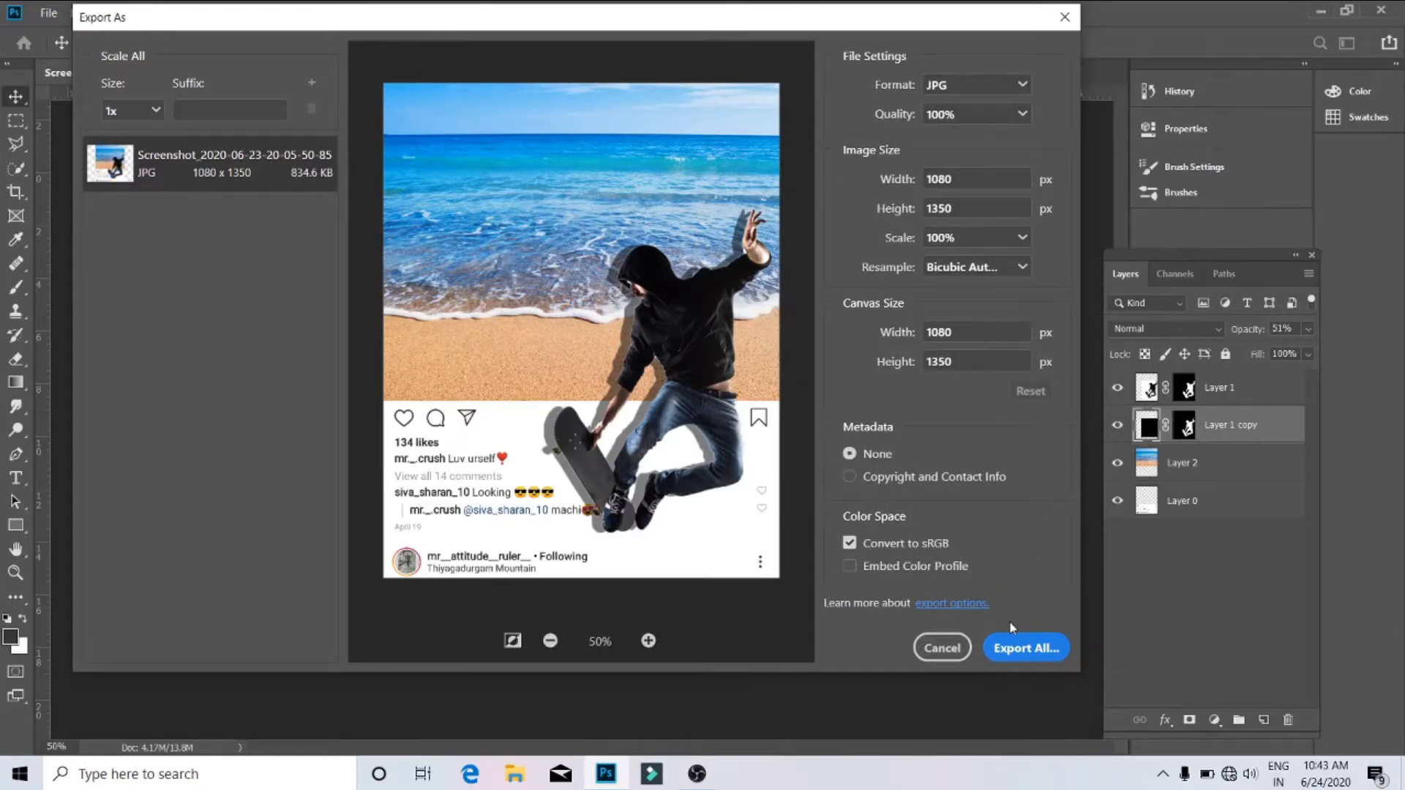
pyautogui.click(1025, 647)
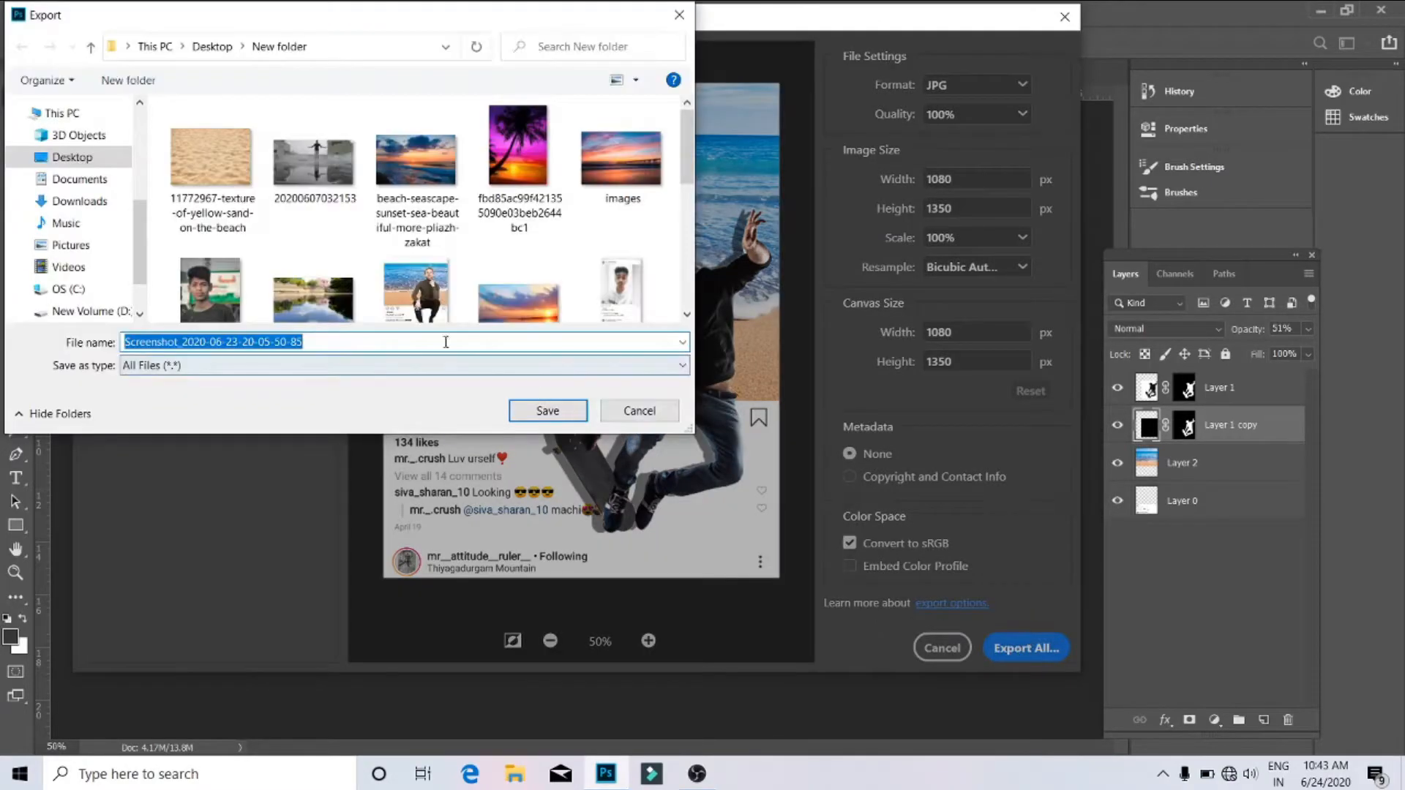
pyautogui.press('BackSpace')
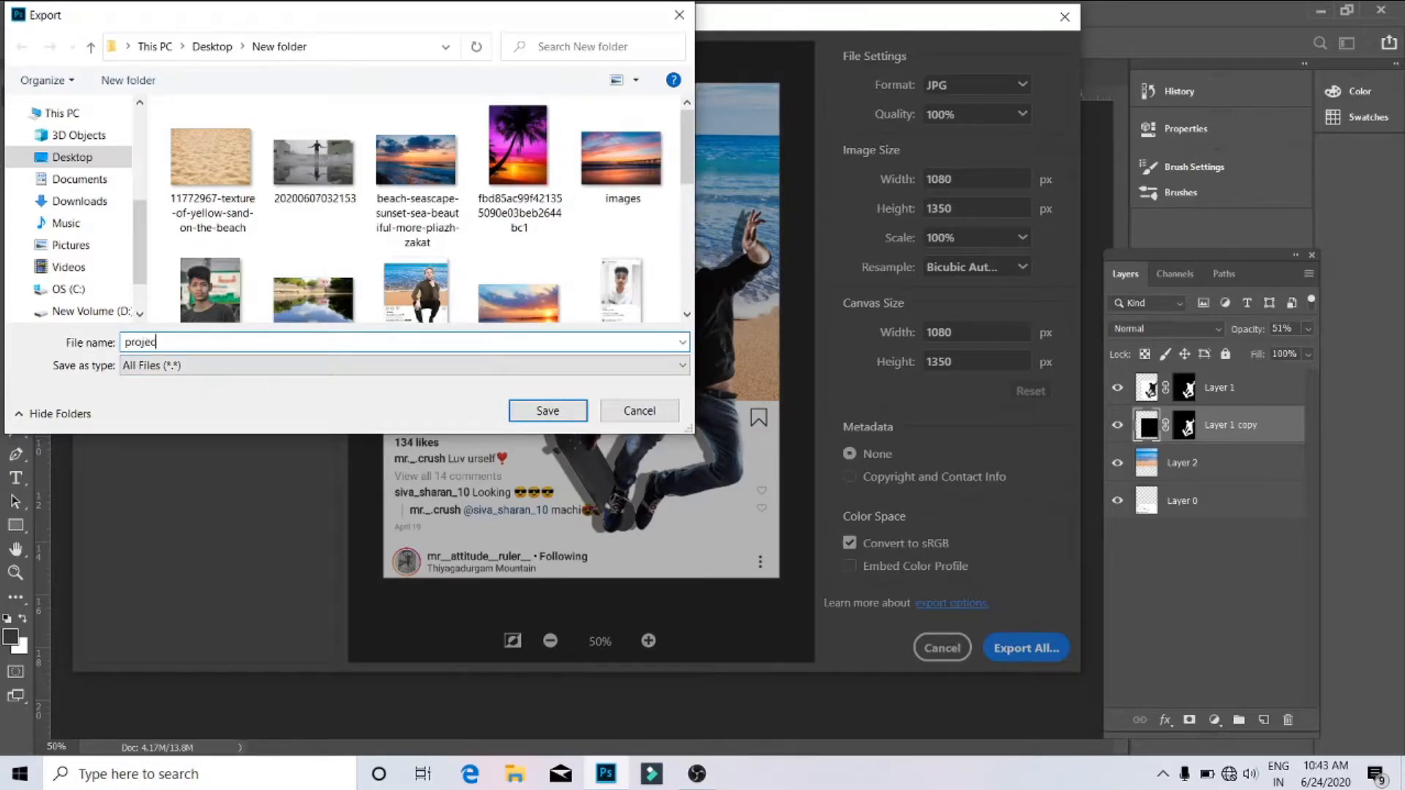
pyautogui.press('Return')
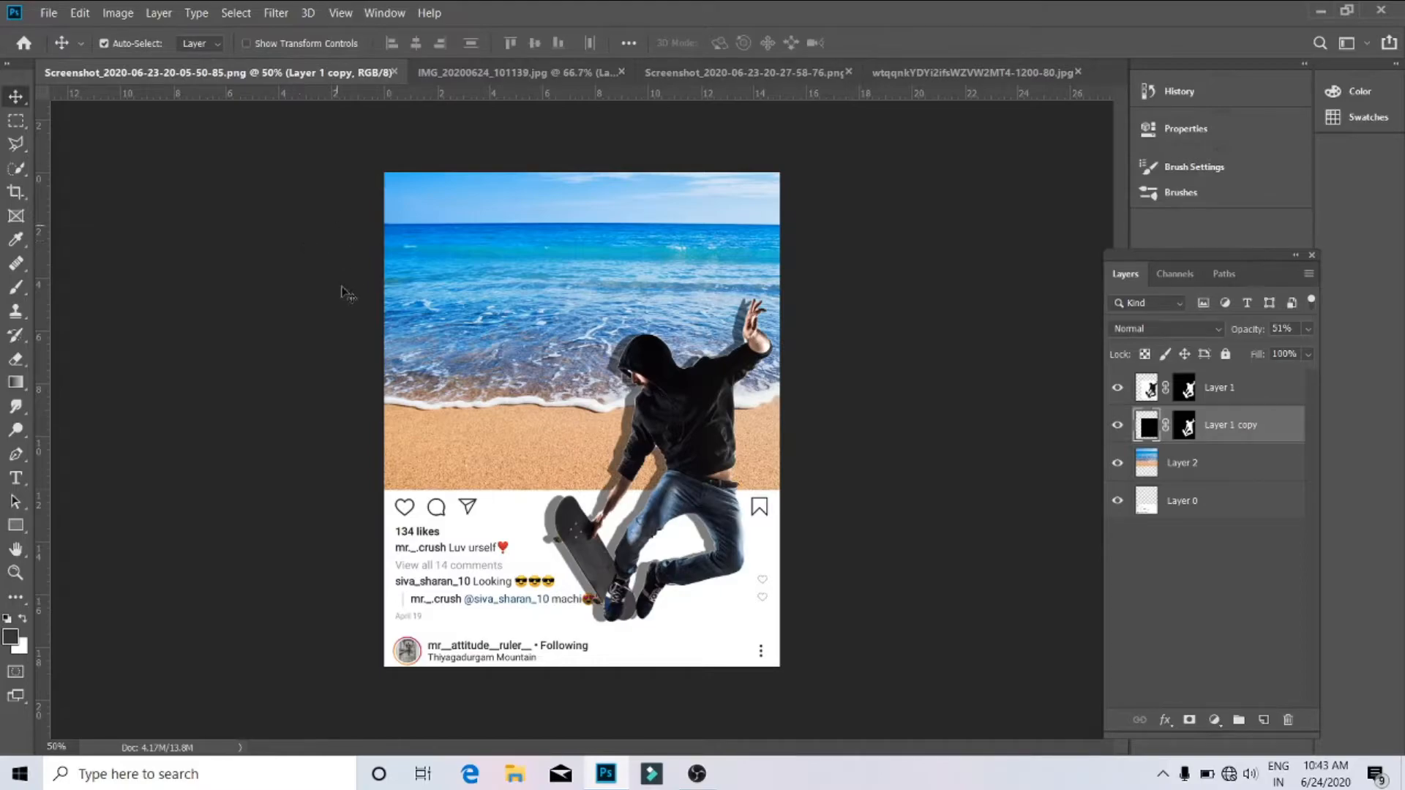
pyautogui.click(696, 773)
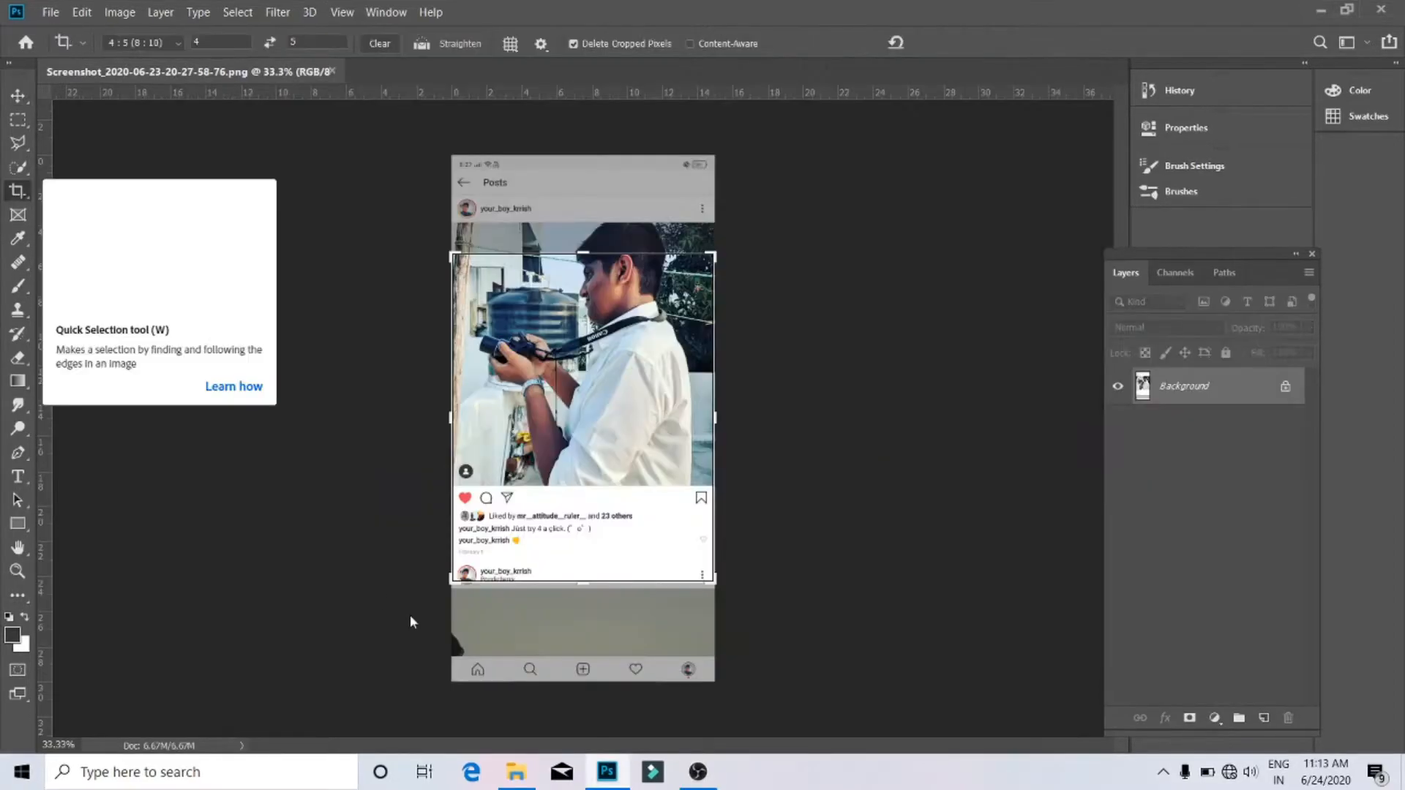
# Step: Crop the second post screenshot to 4:5, keeping the photo and the caption area down to the next post's header
pyautogui.moveTo(583, 583); pyautogui.dragTo(595, 583)
pyautogui.moveTo(595, 401); pyautogui.dragTo(638, 371)
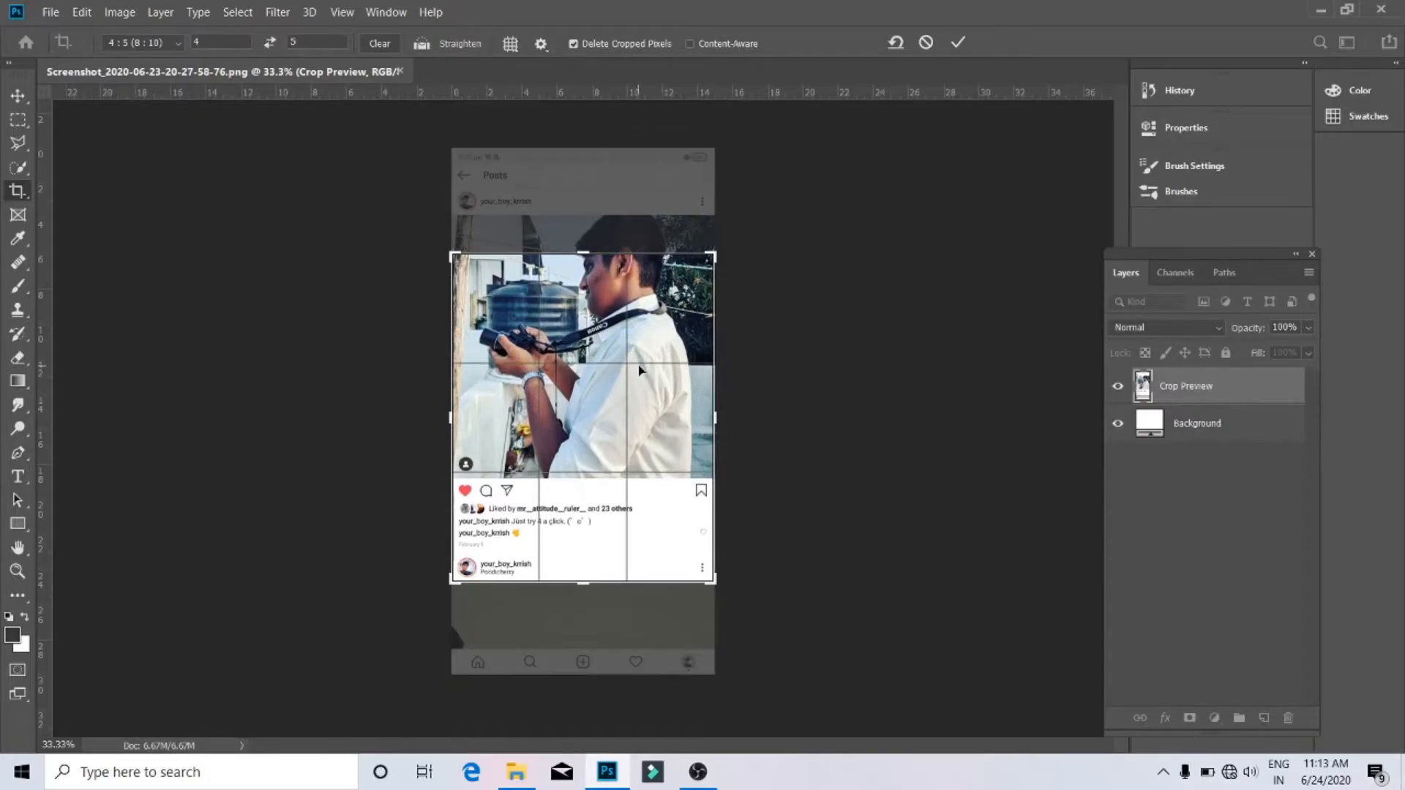
pyautogui.click(958, 42)
pyautogui.hotkey('ctrl', '+')
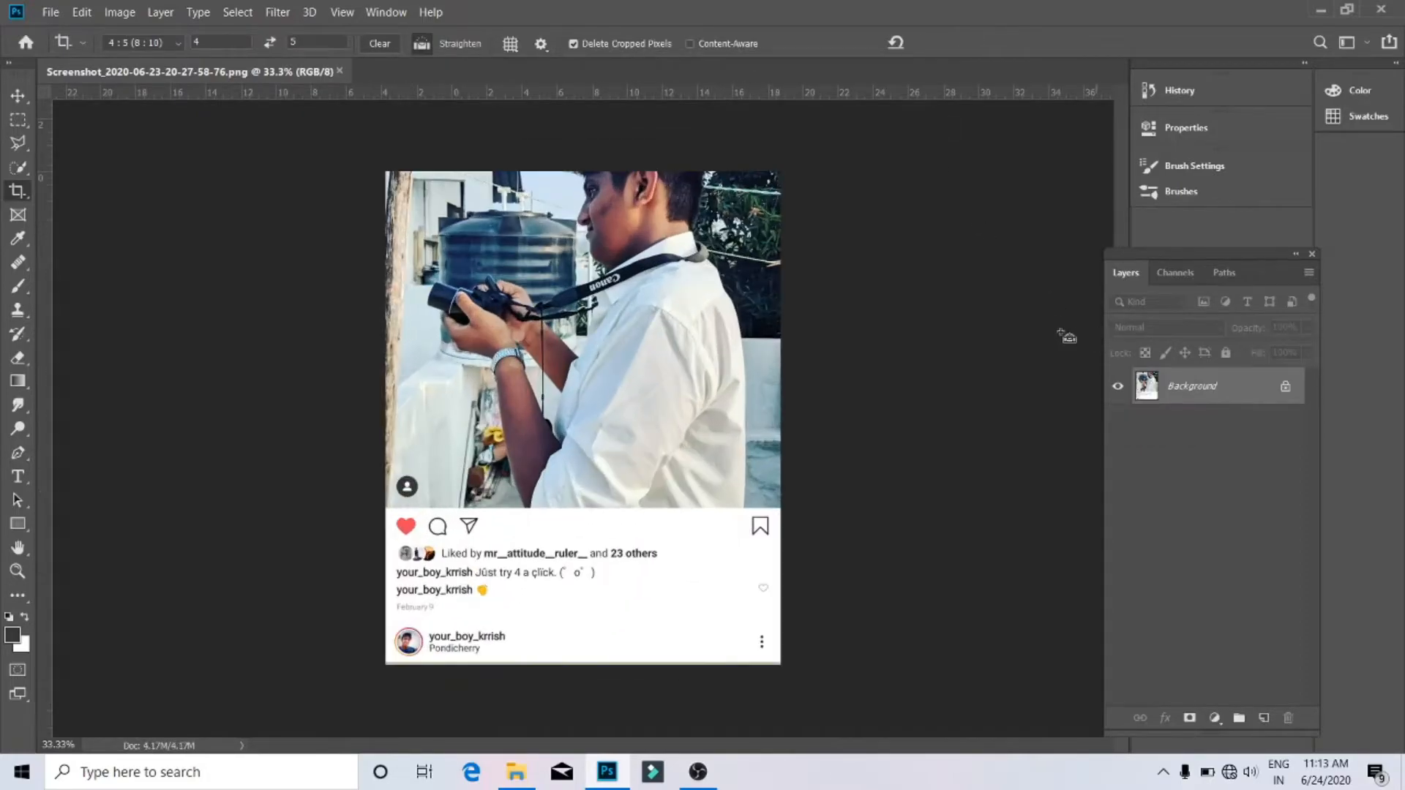
# Step: Select the photo area above the post's icon row, unlock the Background layer and delete the selected photo
pyautogui.click(17, 118)
pyautogui.moveTo(385, 172); pyautogui.dragTo(783, 510)
pyautogui.rightClick(672, 401)
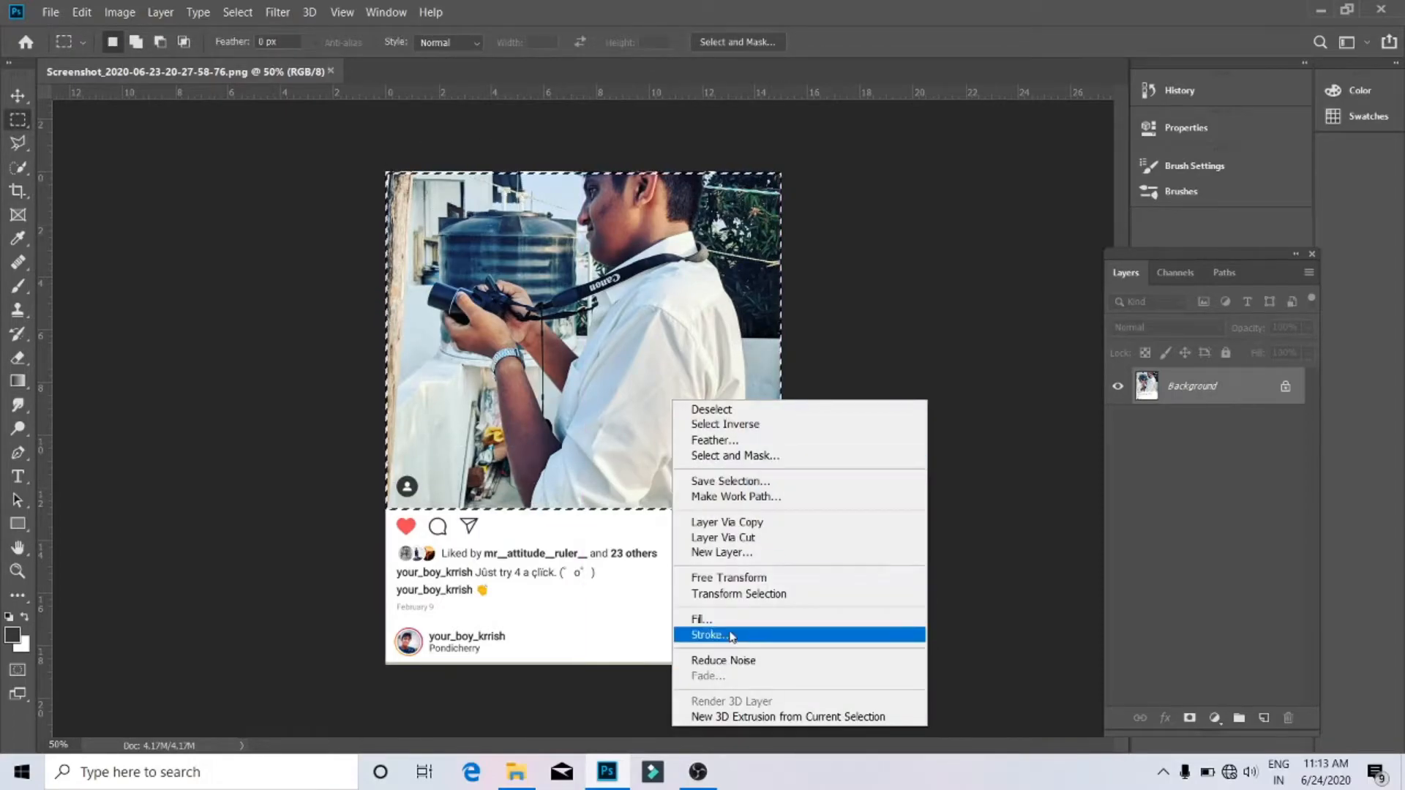
pyautogui.click(738, 594)
pyautogui.moveTo(385, 172); pyautogui.dragTo(382, 170)
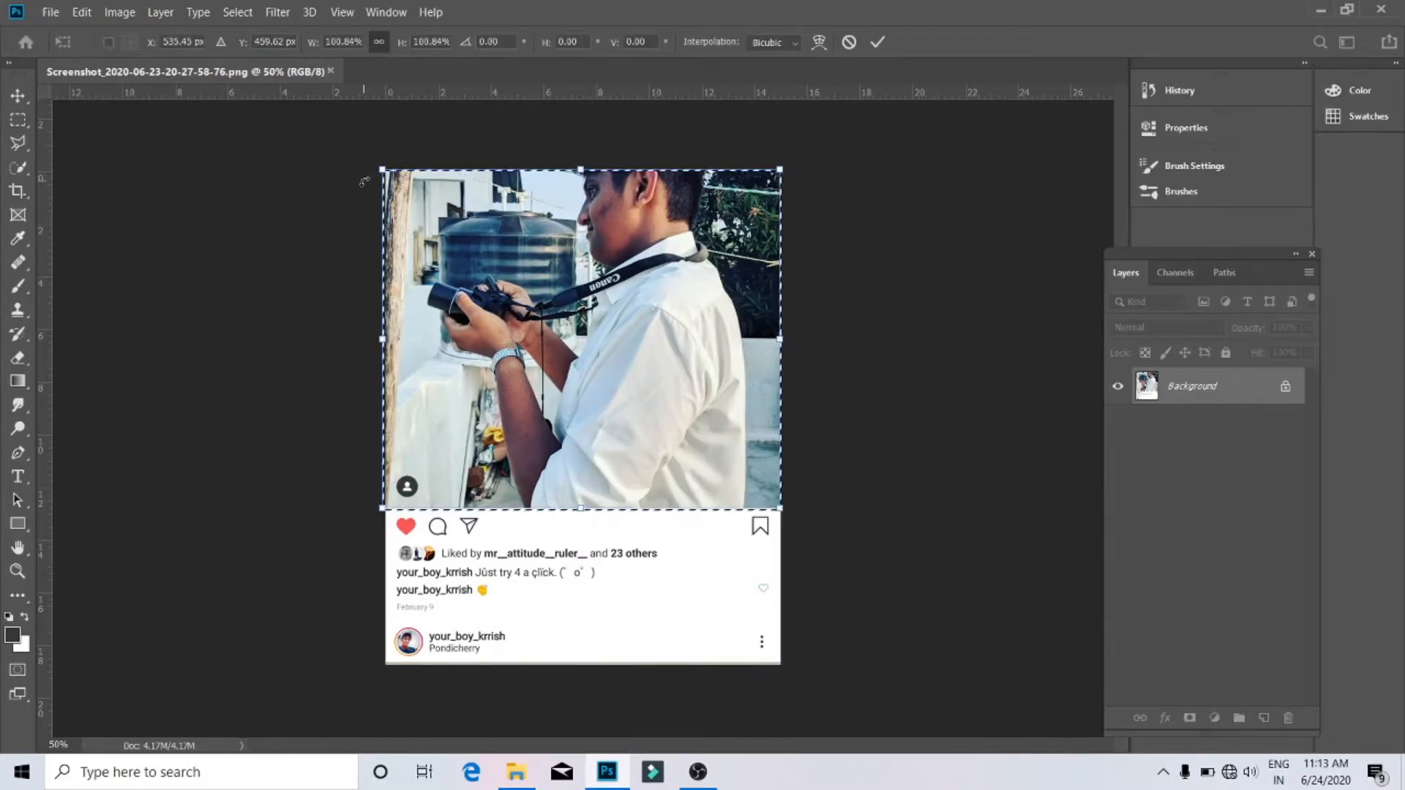
pyautogui.click(1285, 387)
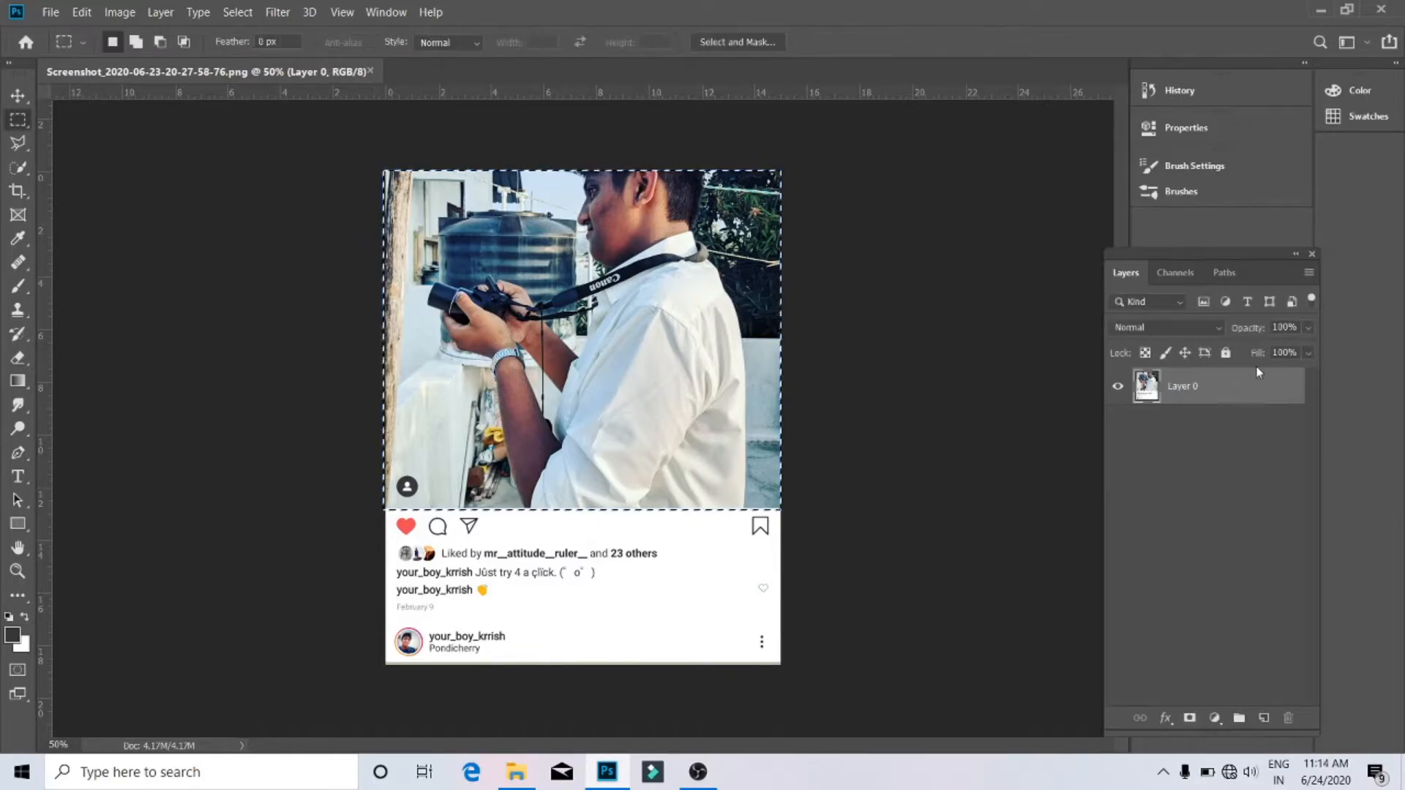
pyautogui.press('Delete')
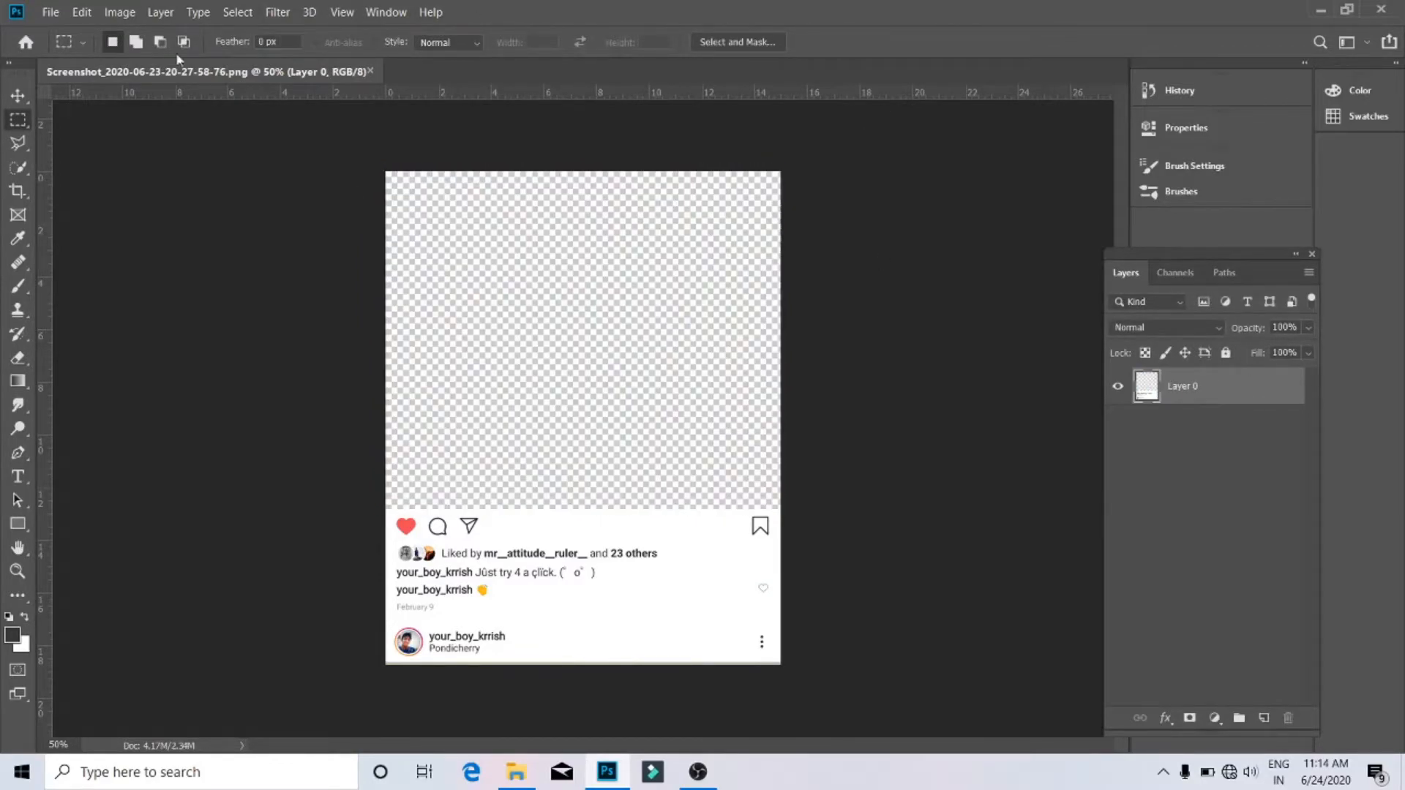
# Step: Open the orangutan image images (4).jpeg from the Desktop
pyautogui.click(51, 12)
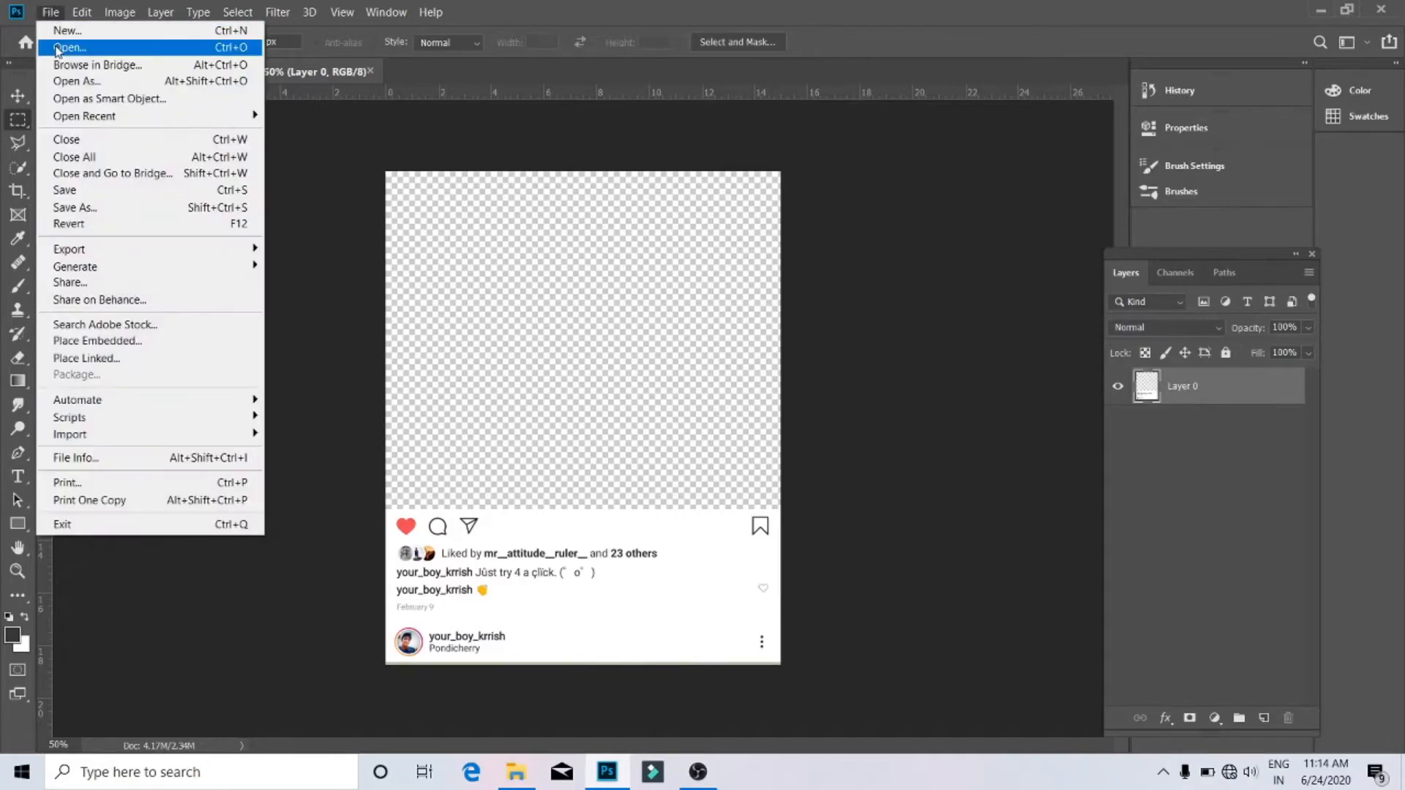
pyautogui.click(66, 44)
pyautogui.click(74, 157)
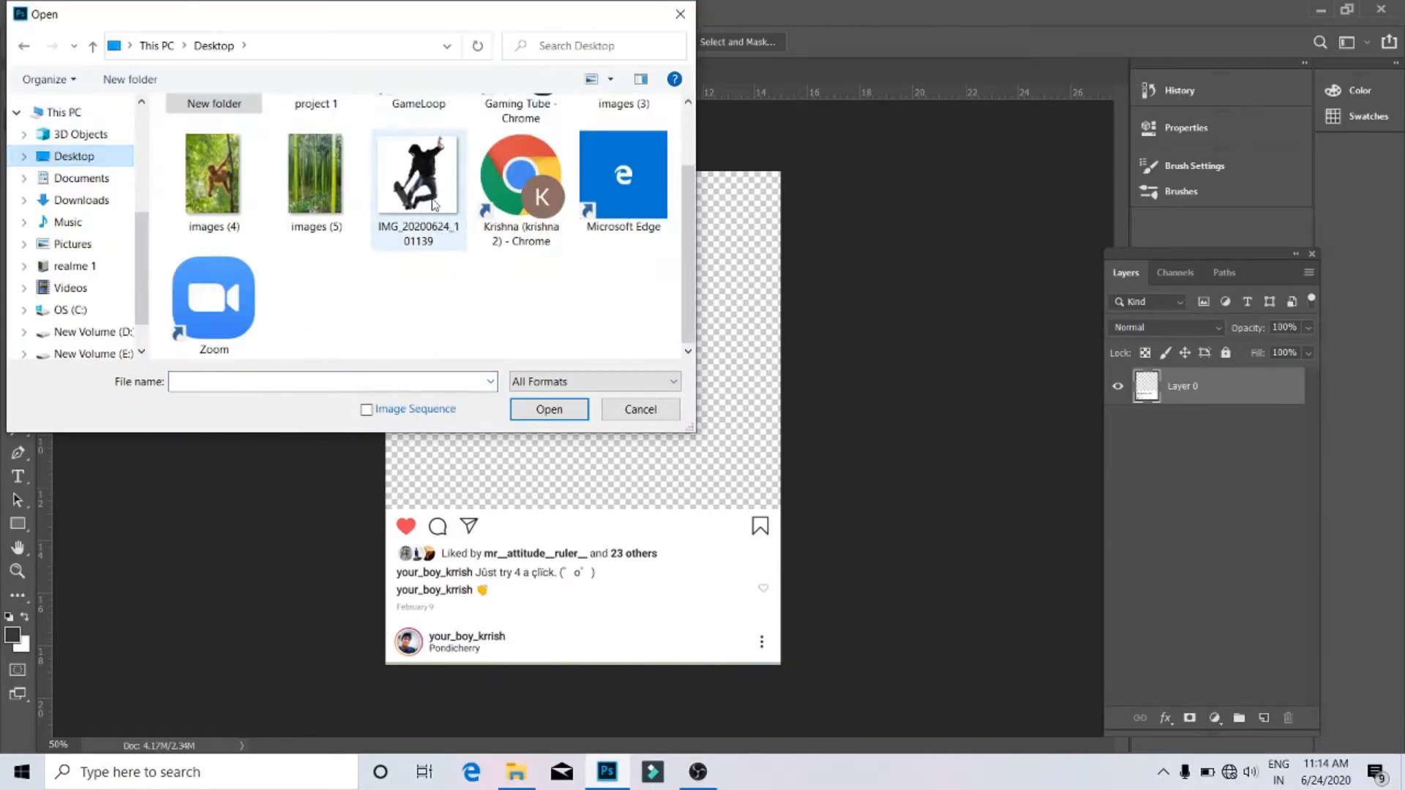
pyautogui.click(212, 172)
pyautogui.scroll(1, 311, 200)
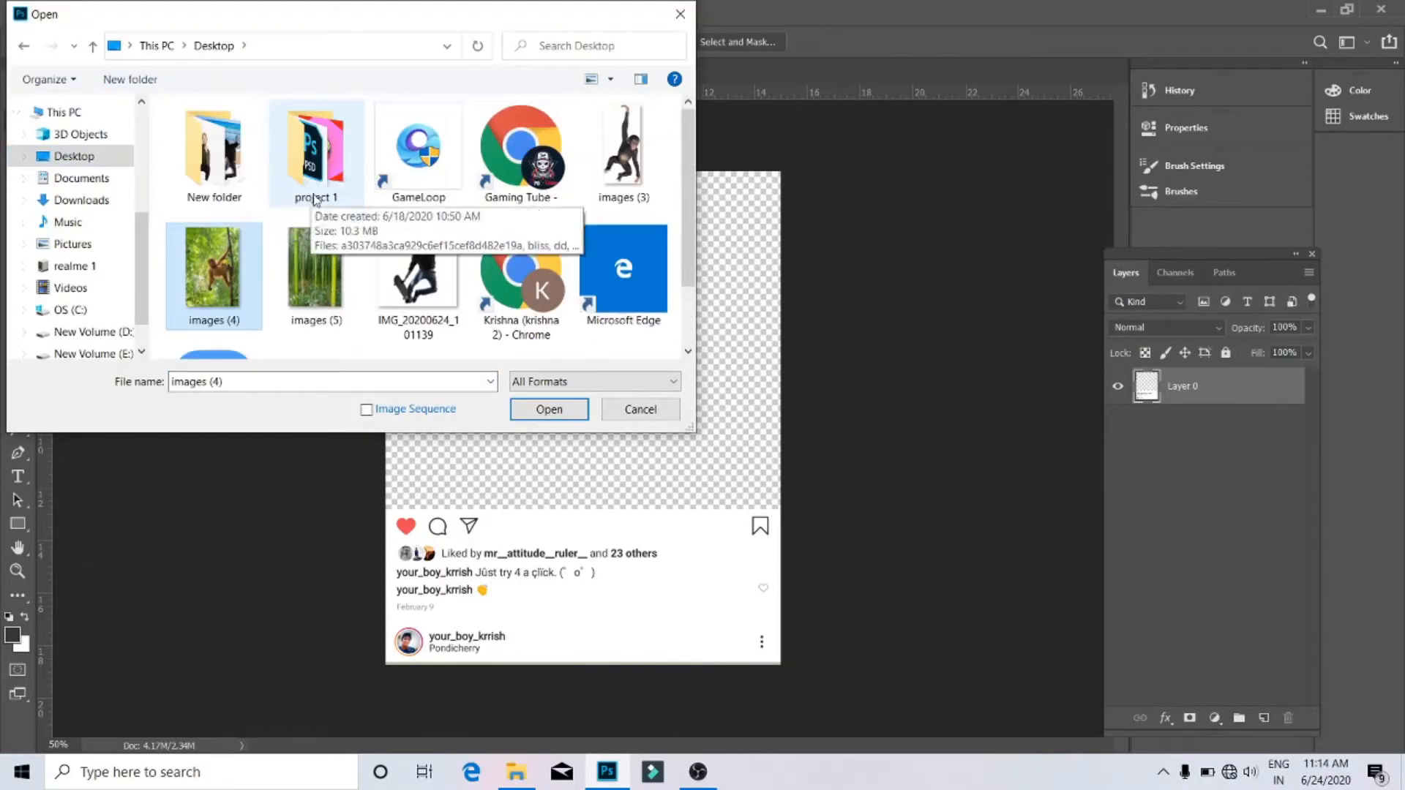
pyautogui.click(516, 407)
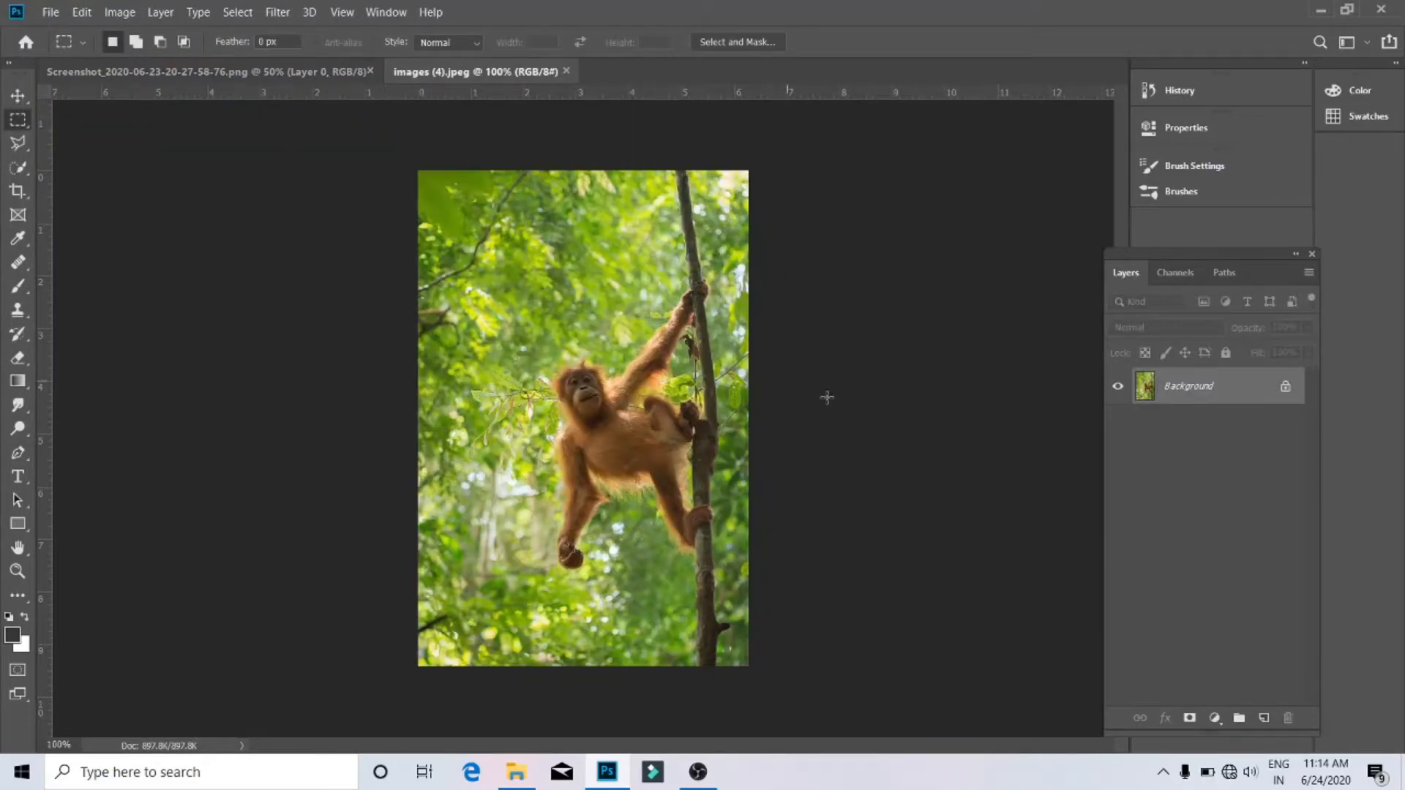
# Step: Unlock the orangutan image's background, float its window, copy the image into the post document and dock the window again
pyautogui.click(1287, 390)
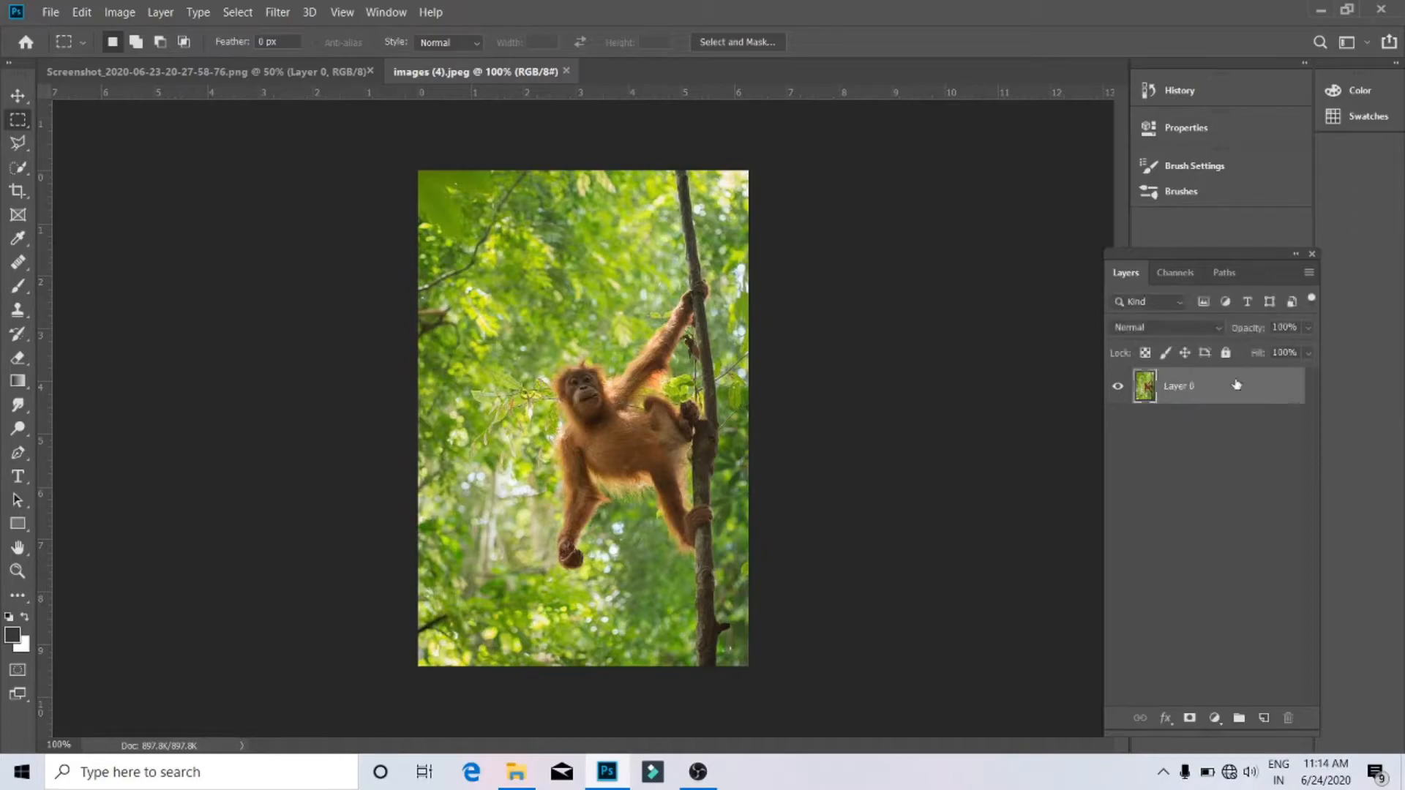
pyautogui.moveTo(493, 72); pyautogui.dragTo(567, 118)
pyautogui.click(18, 95)
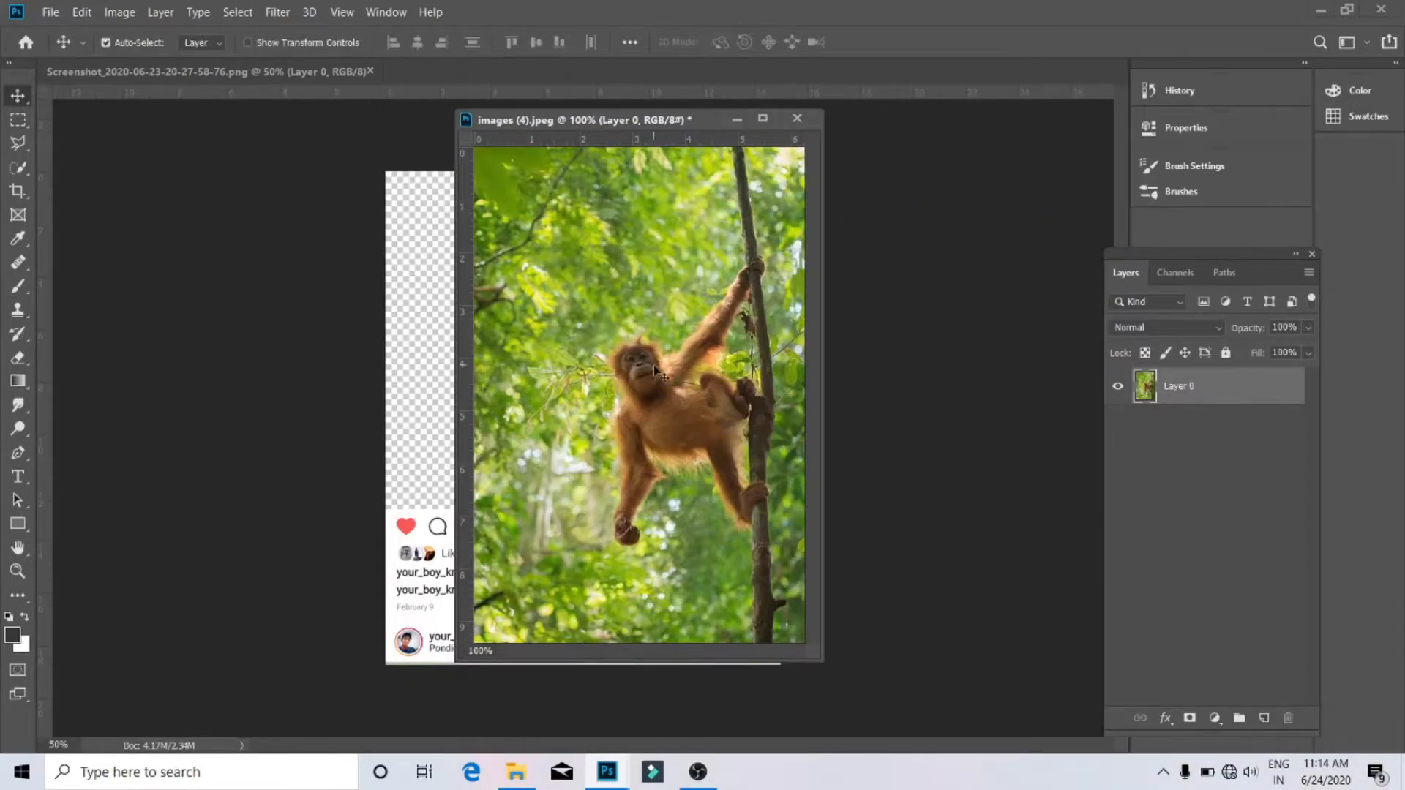
pyautogui.moveTo(656, 373); pyautogui.dragTo(436, 358)
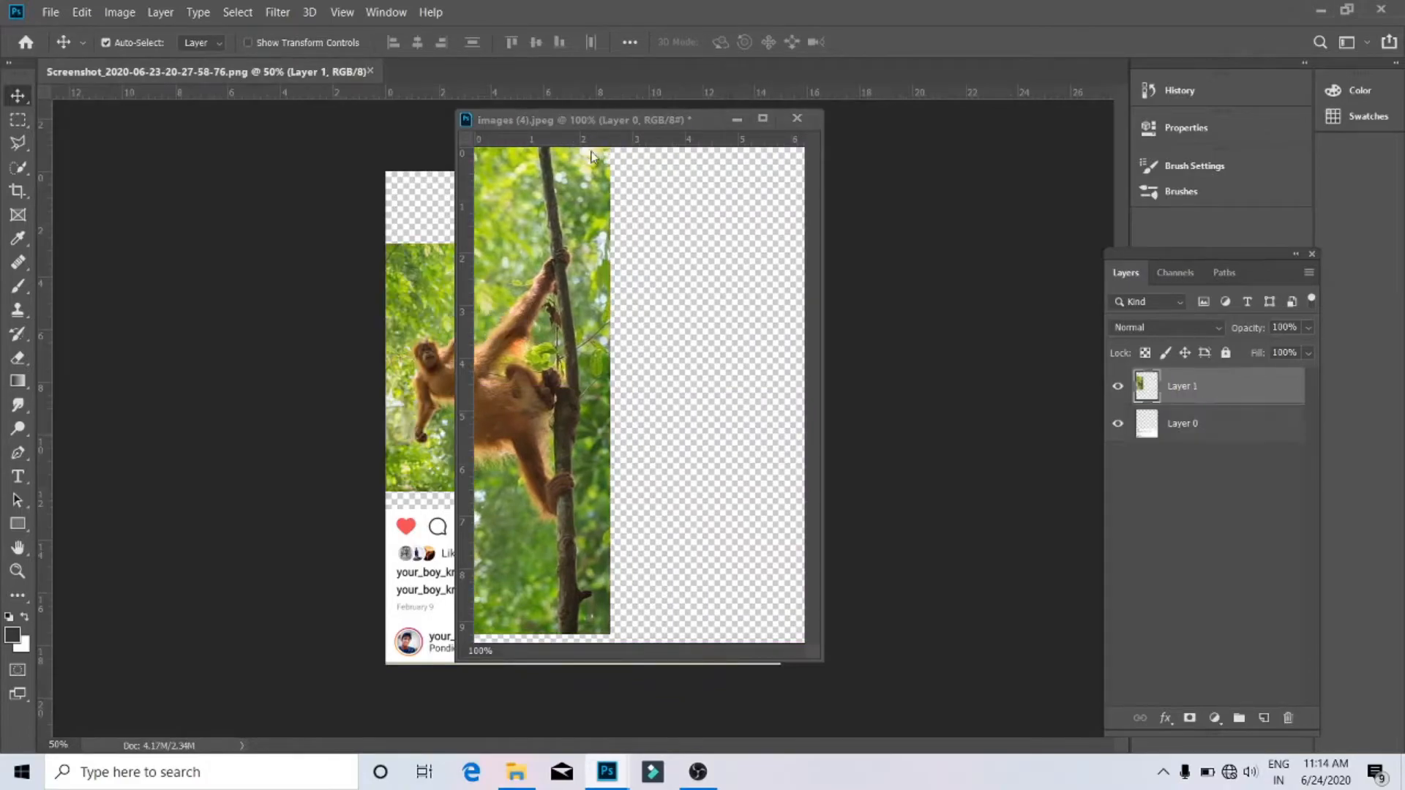
pyautogui.moveTo(594, 119); pyautogui.dragTo(564, 74)
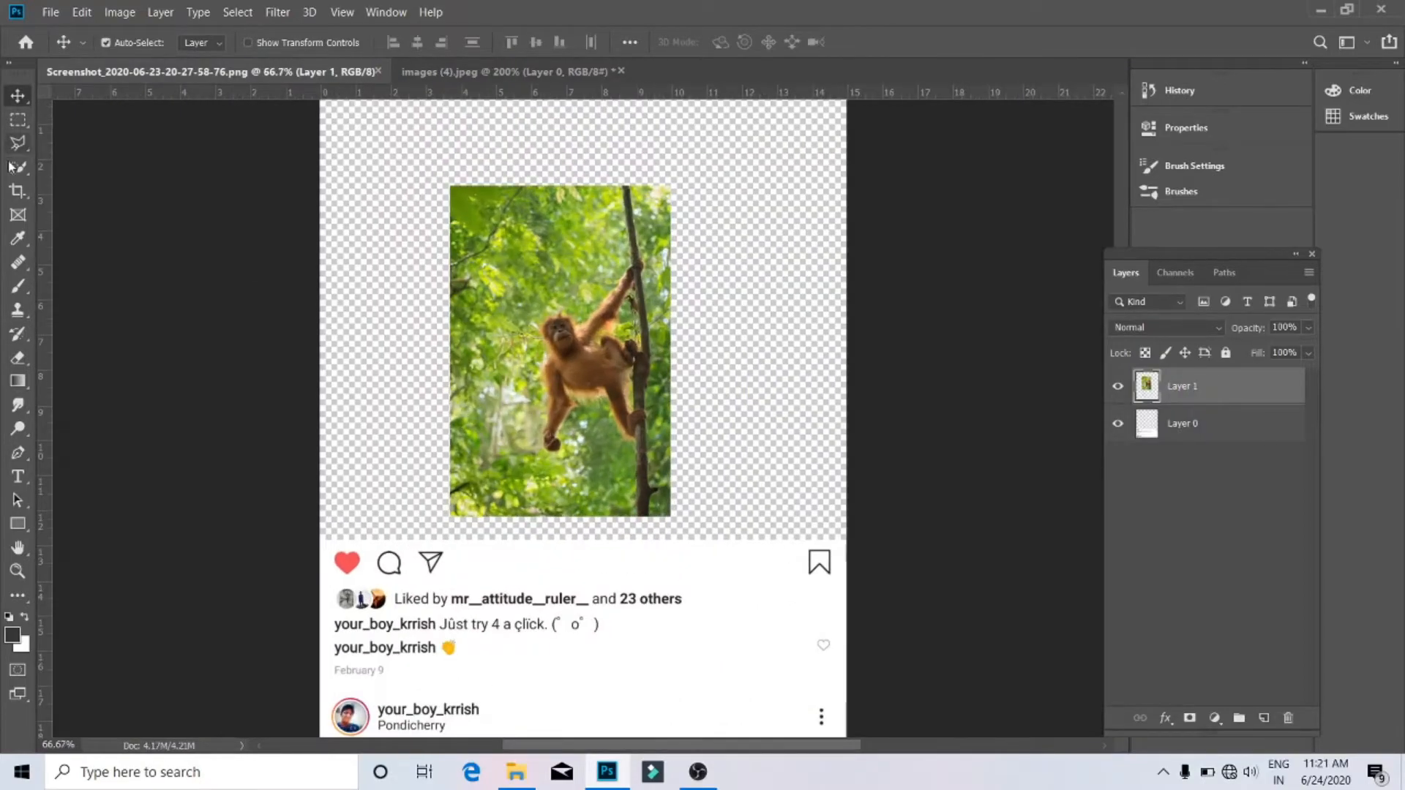
# Step: Select the orangutan on Layer 1 with the Quick Selection tool, including its raised arm and the tree stem it holds
pyautogui.press('w')
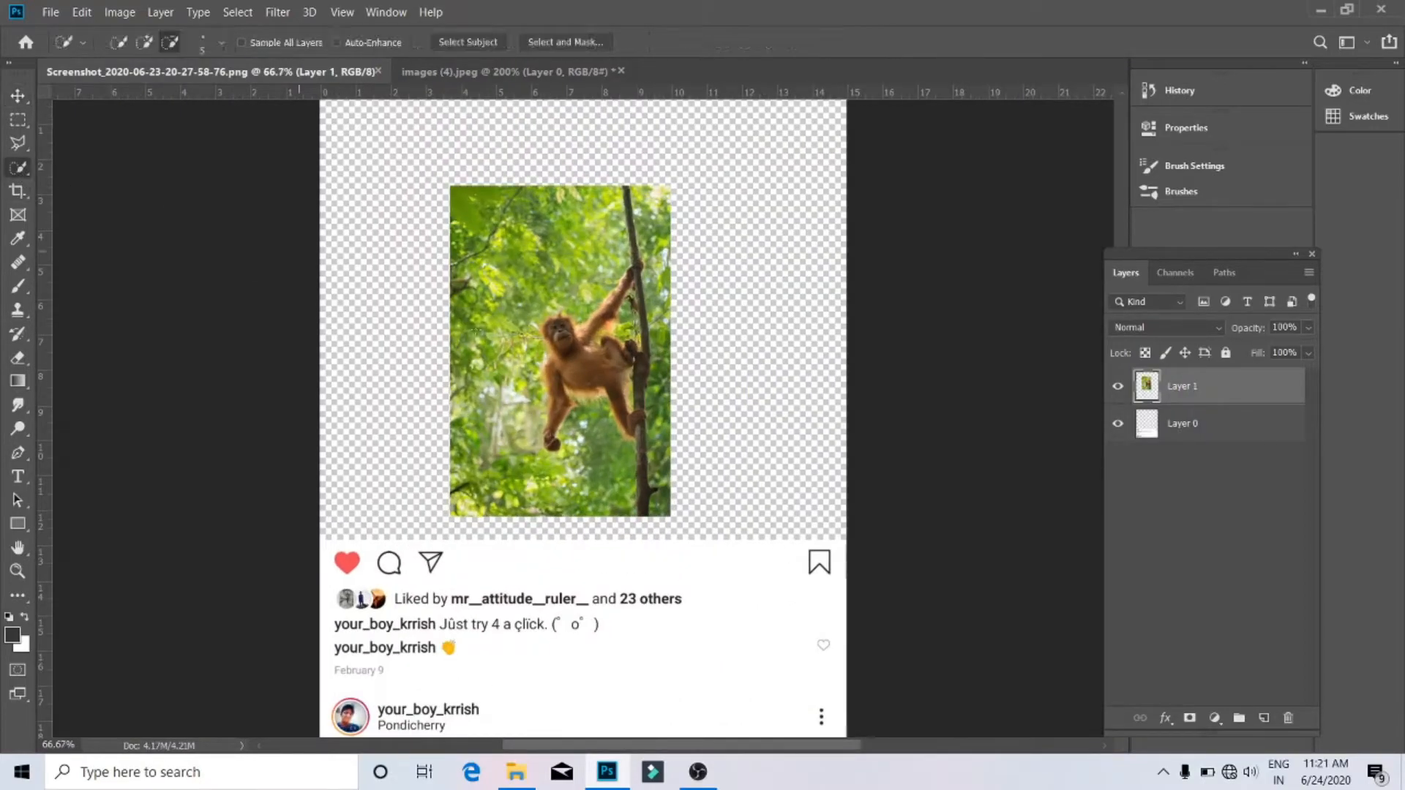
pyautogui.hotkey('ctrl', '+')
pyautogui.hotkey('ctrl', '+')
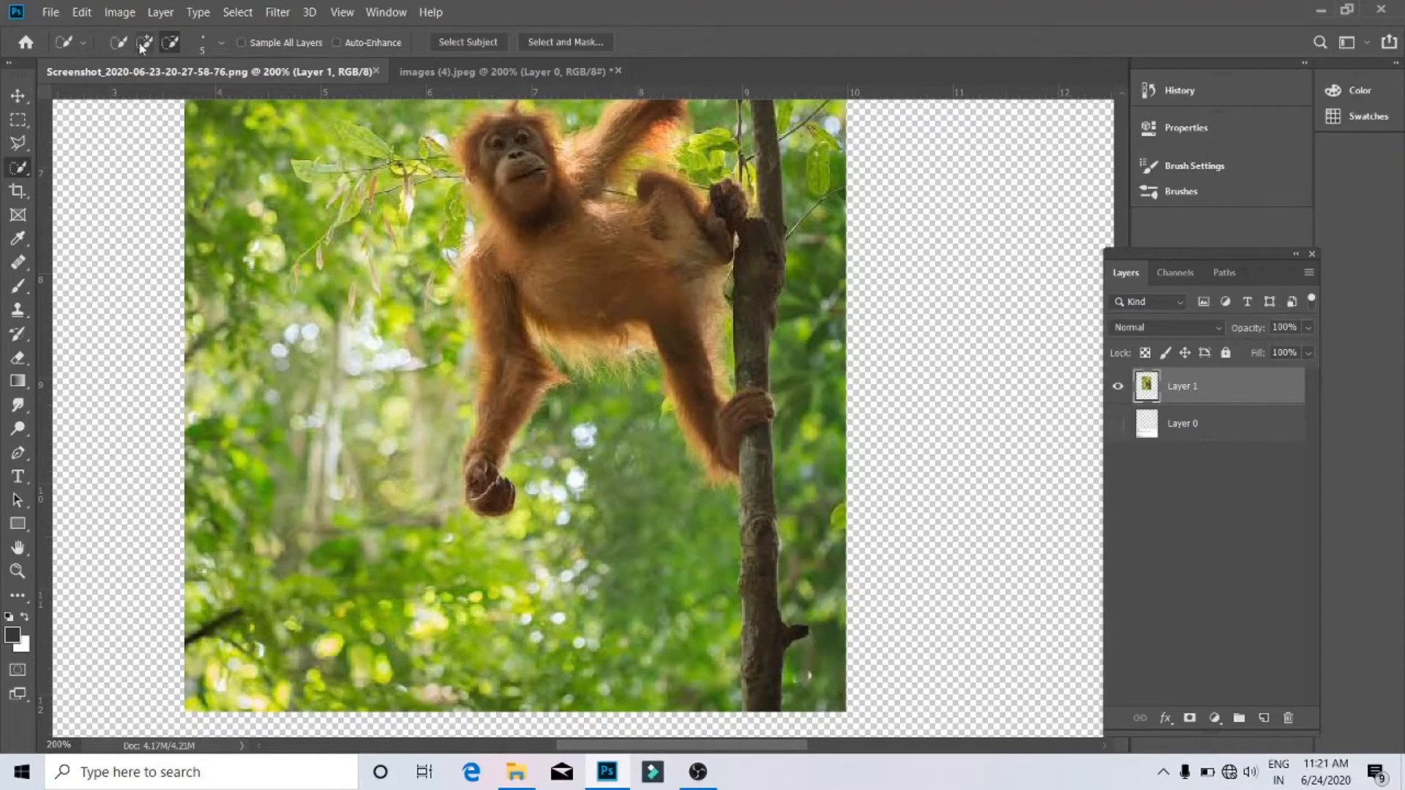
pyautogui.click(144, 42)
pyautogui.moveTo(512, 153)
pyautogui.mouseDown()
pyautogui.moveTo(527, 235)
pyautogui.moveTo(497, 310)
pyautogui.mouseUp()
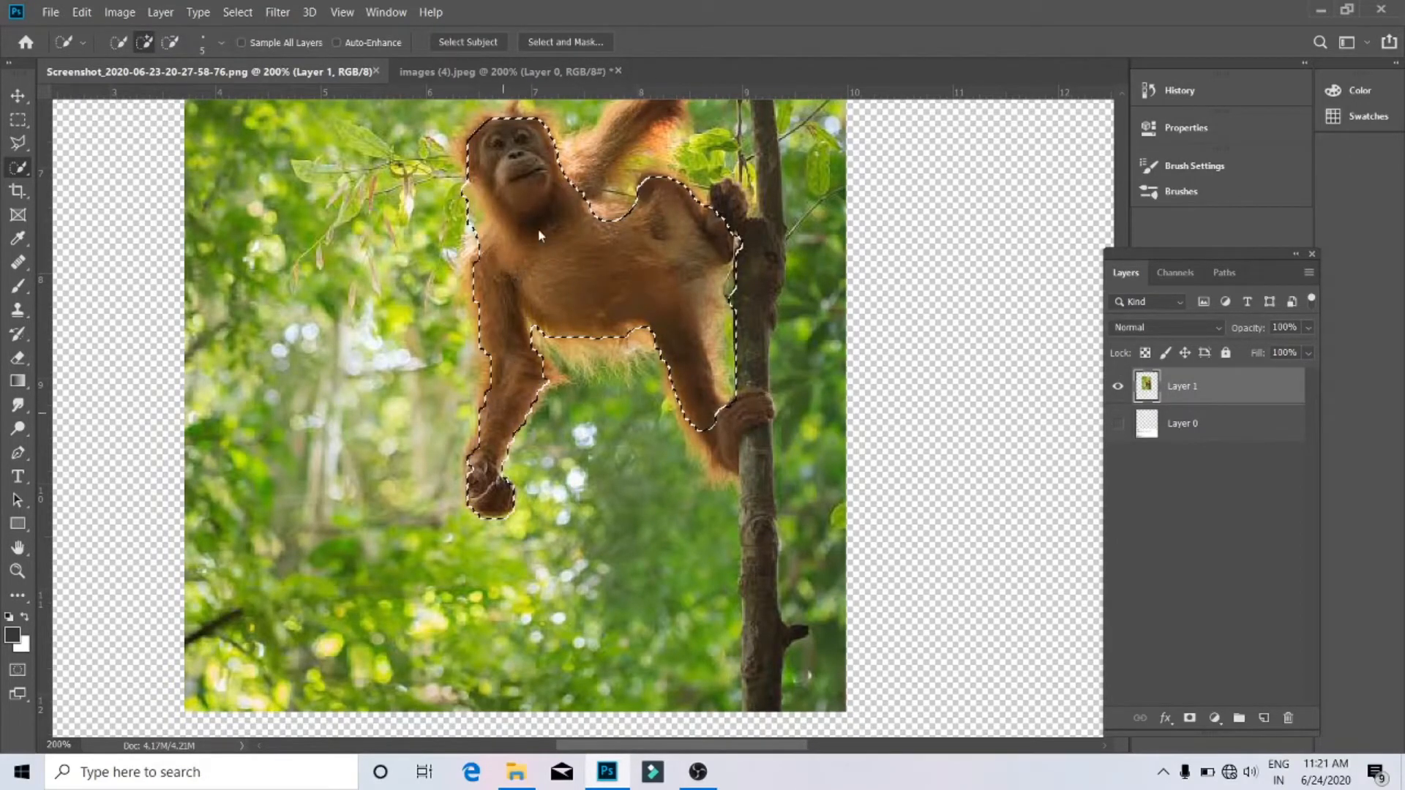
pyautogui.scroll(5, 539, 230)
pyautogui.moveTo(587, 315); pyautogui.dragTo(721, 150)
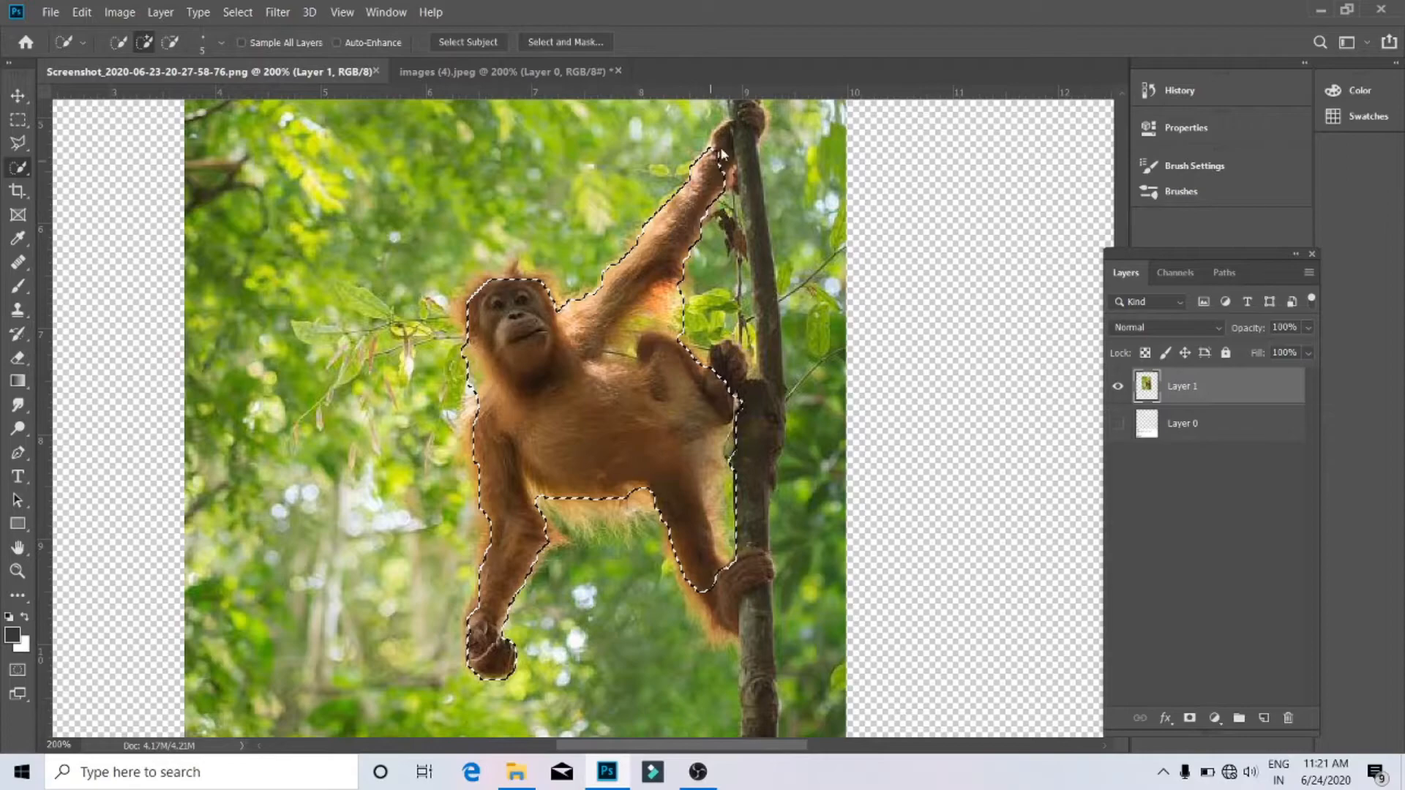
pyautogui.scroll(2, 721, 154)
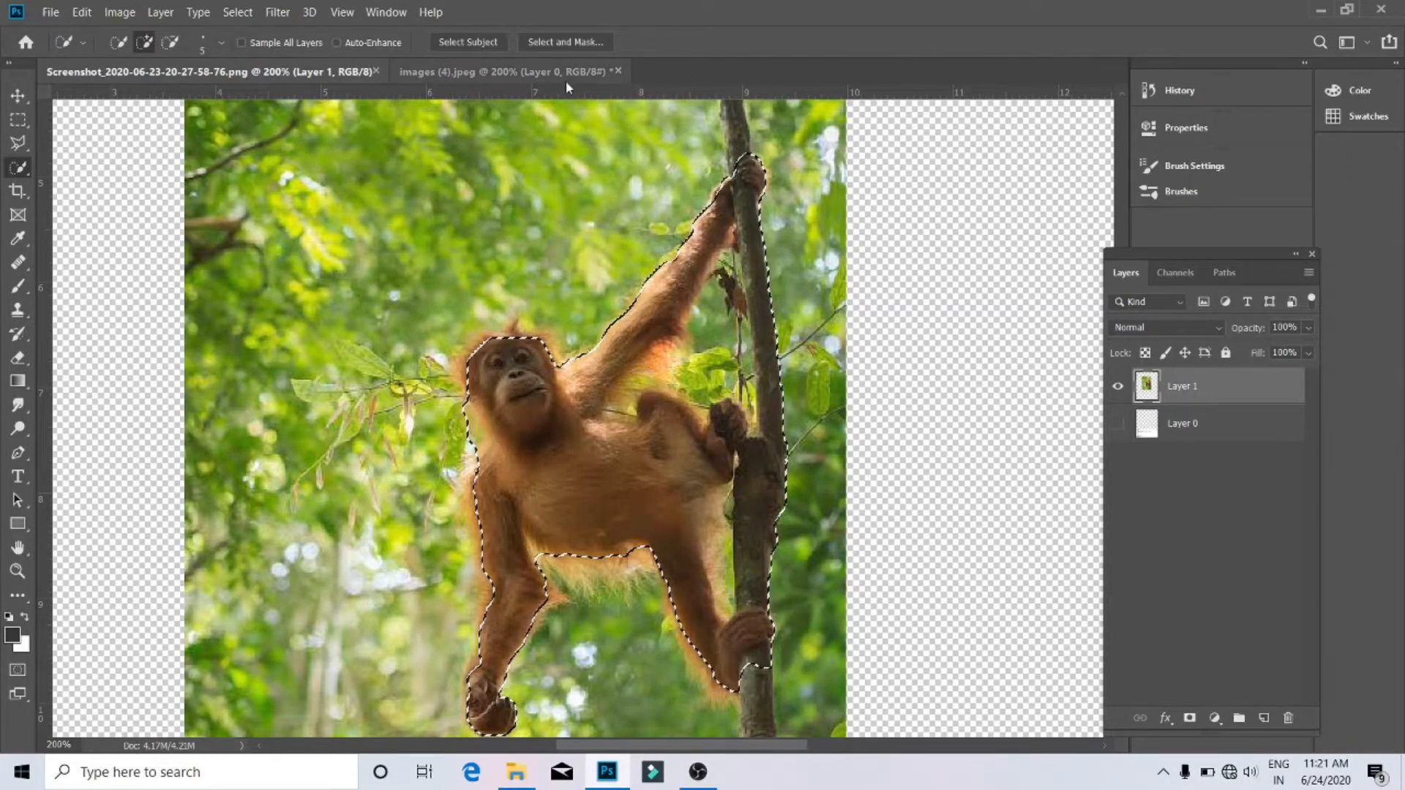
# Step: Subtract the tree stem from the orangutan selection with the Quick Selection tool and turn the selection into a layer mask on Layer 1
pyautogui.click(170, 42)
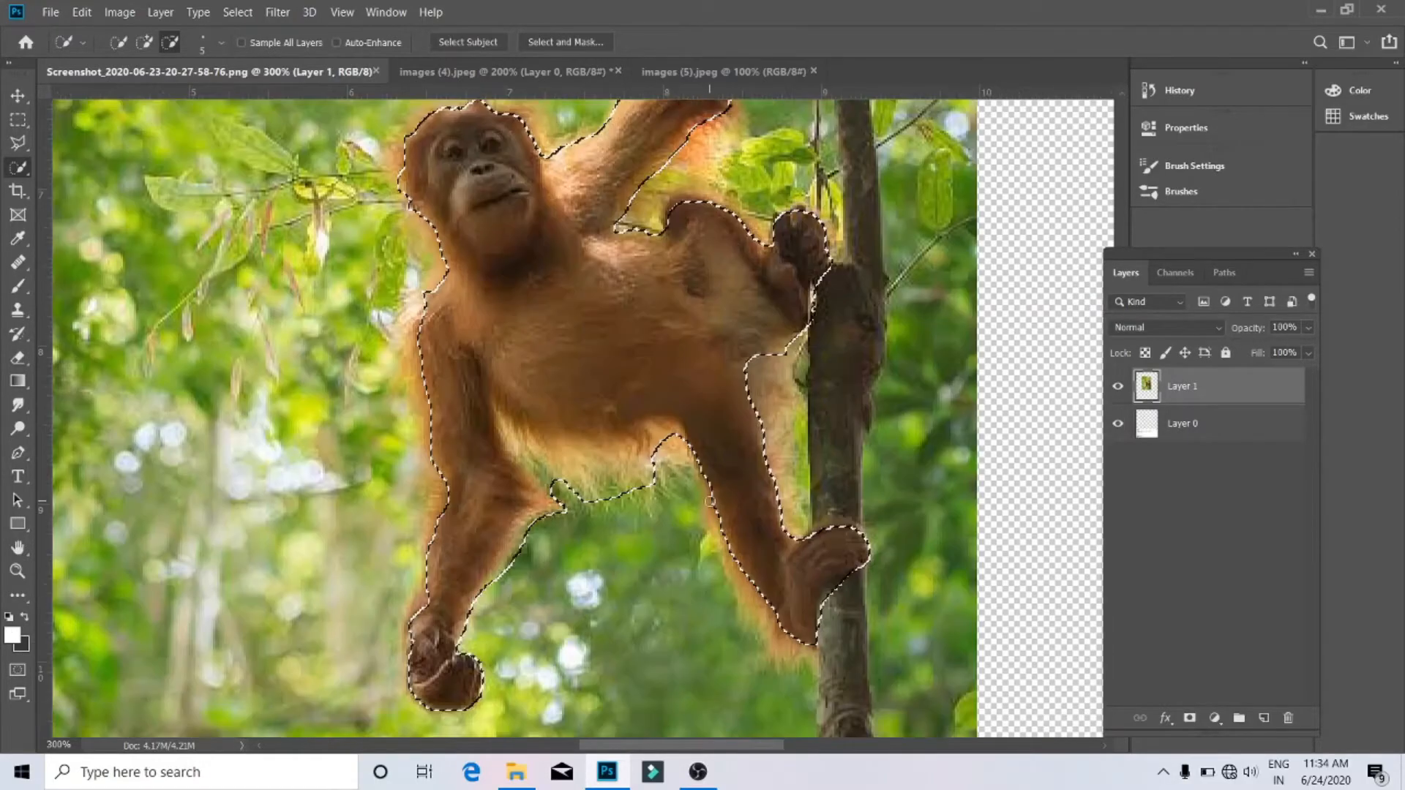
pyautogui.scroll(1, 775, 505)
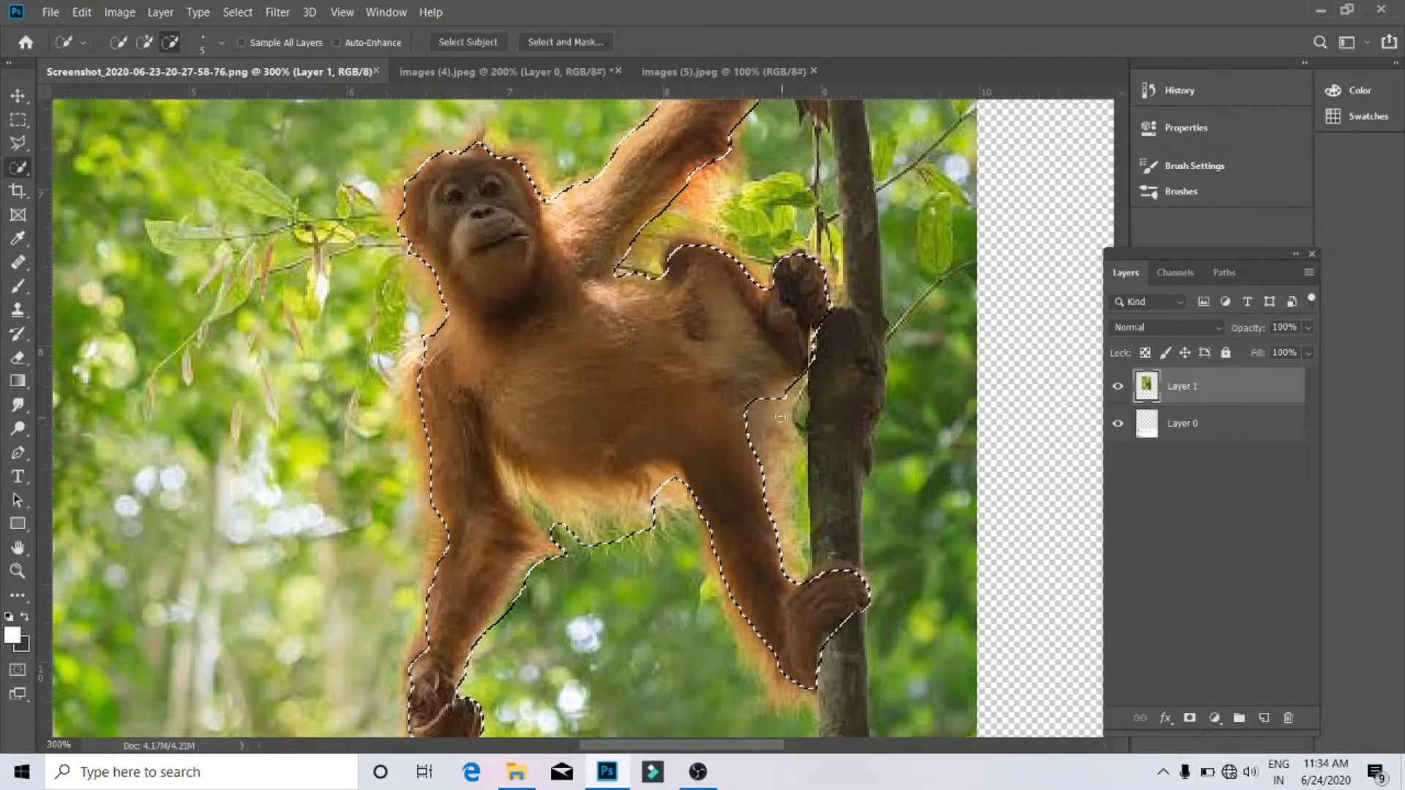
pyautogui.scroll(4, 780, 417)
pyautogui.scroll(-1, 763, 321)
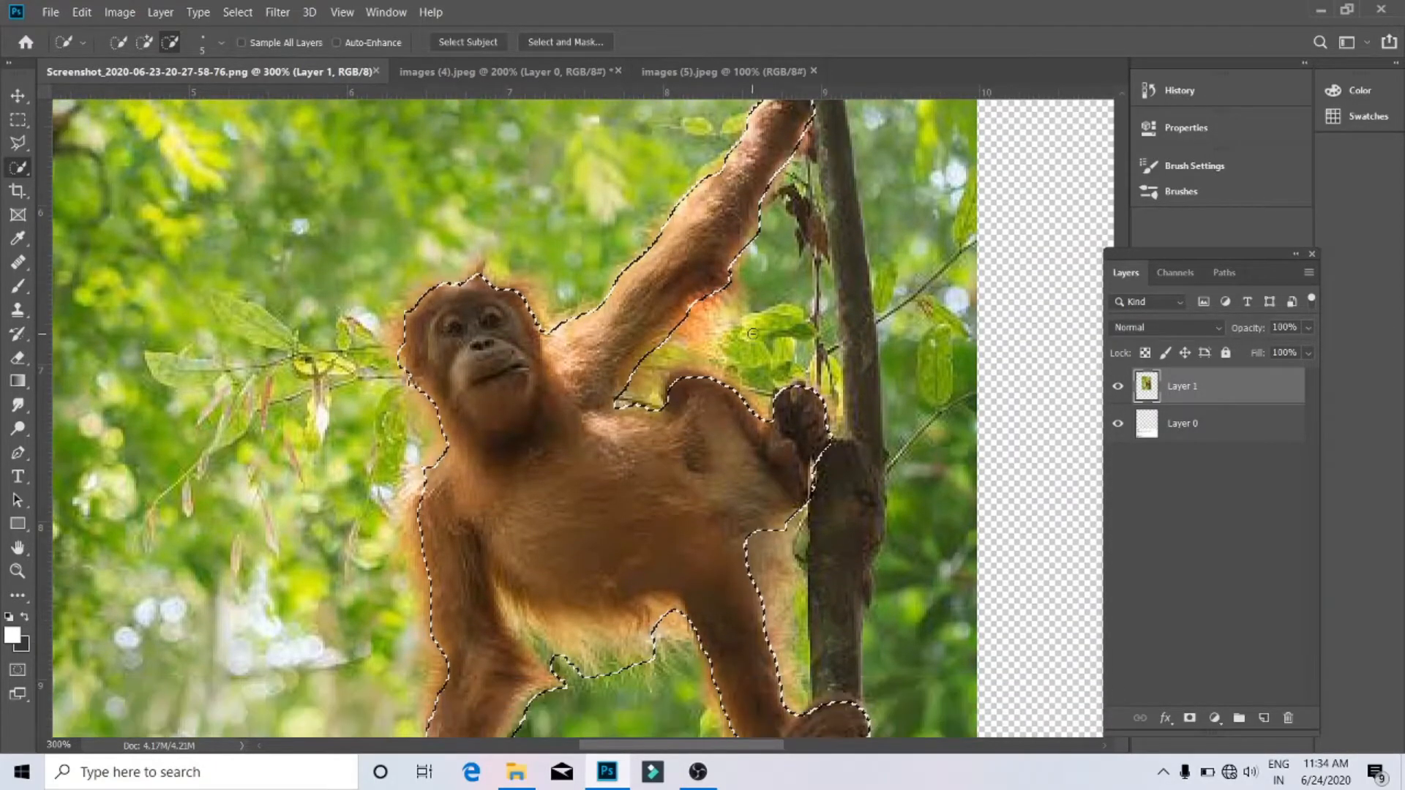
pyautogui.hotkey('ctrl', '-')
pyautogui.hotkey('ctrl', '-')
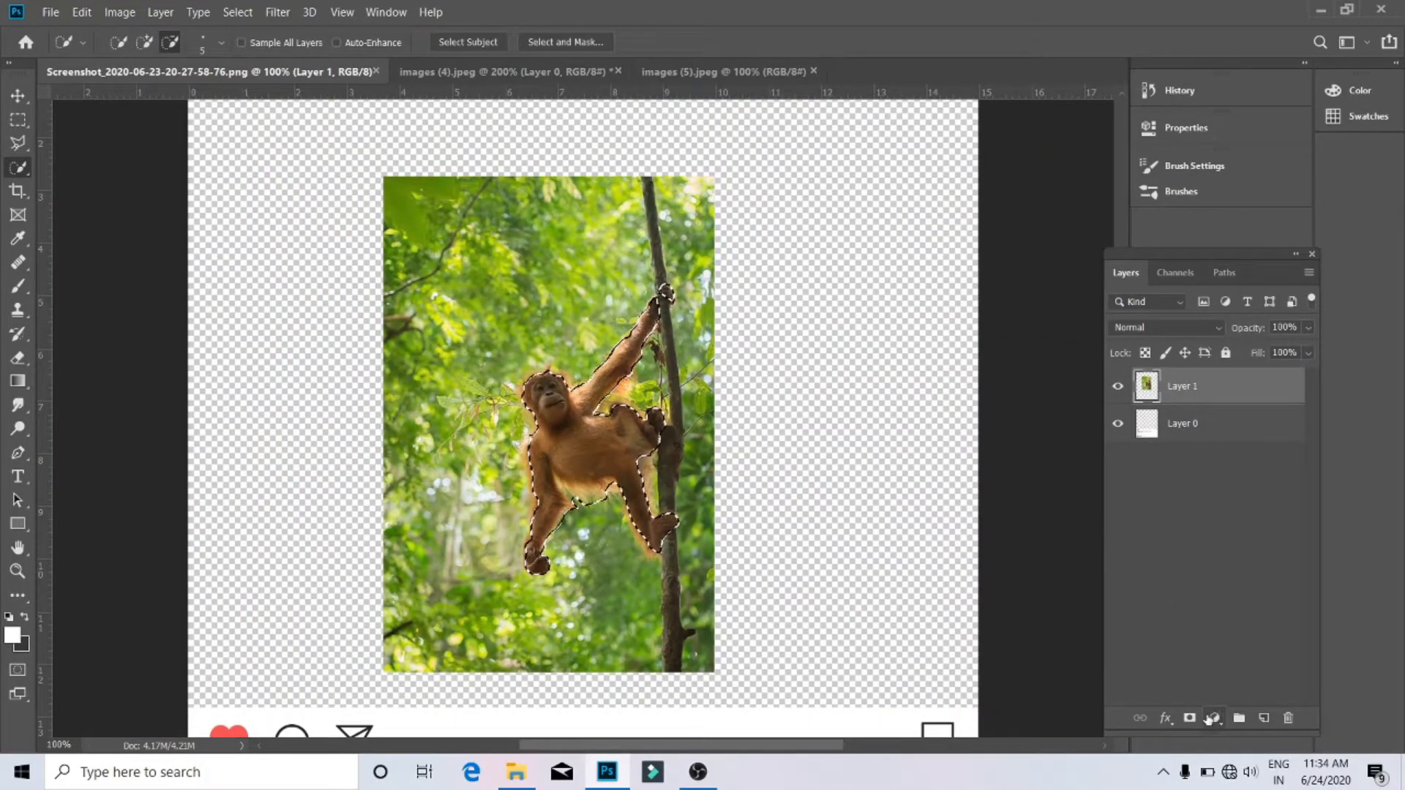
pyautogui.click(1189, 717)
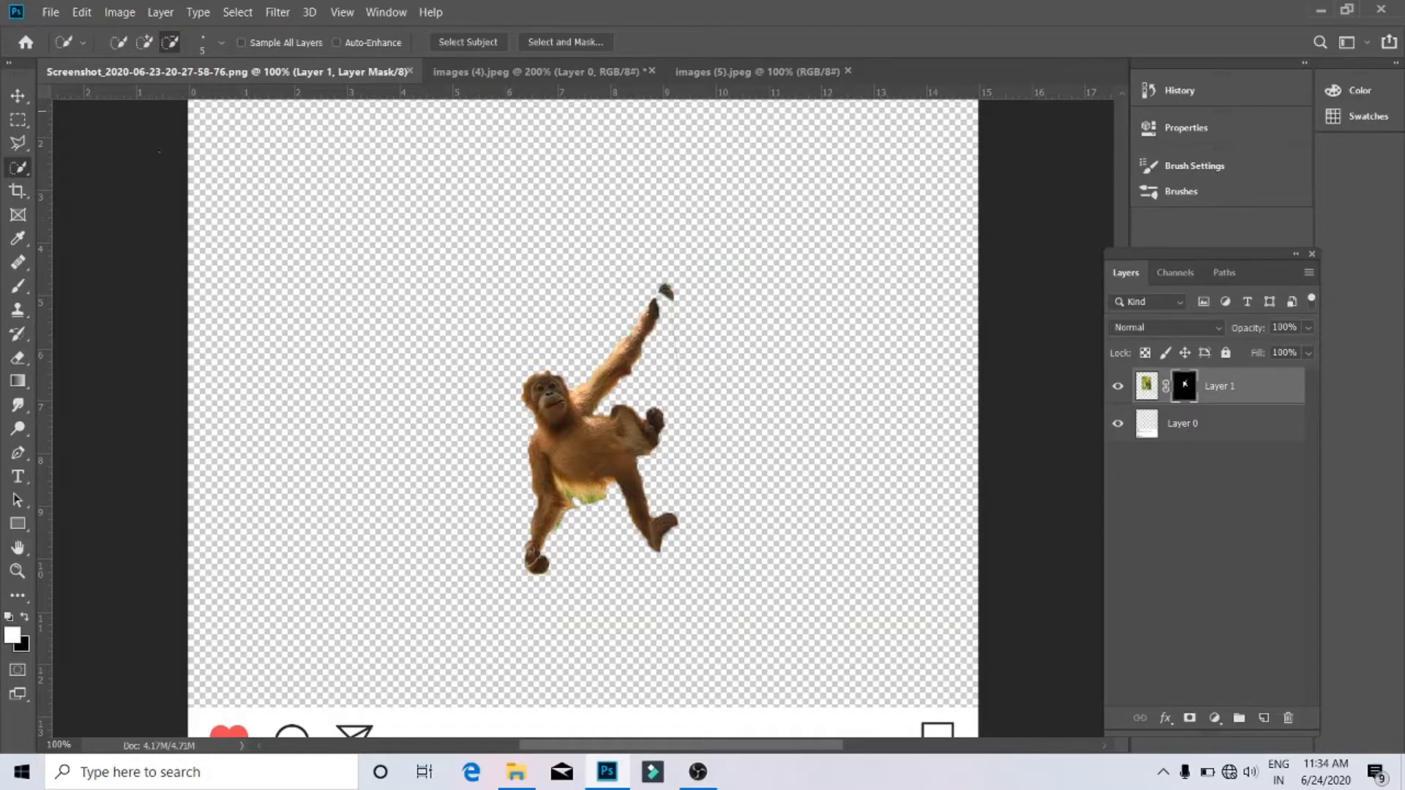
# Step: Activate the Eraser tool and reduce its brush size to 40
pyautogui.click(27, 359)
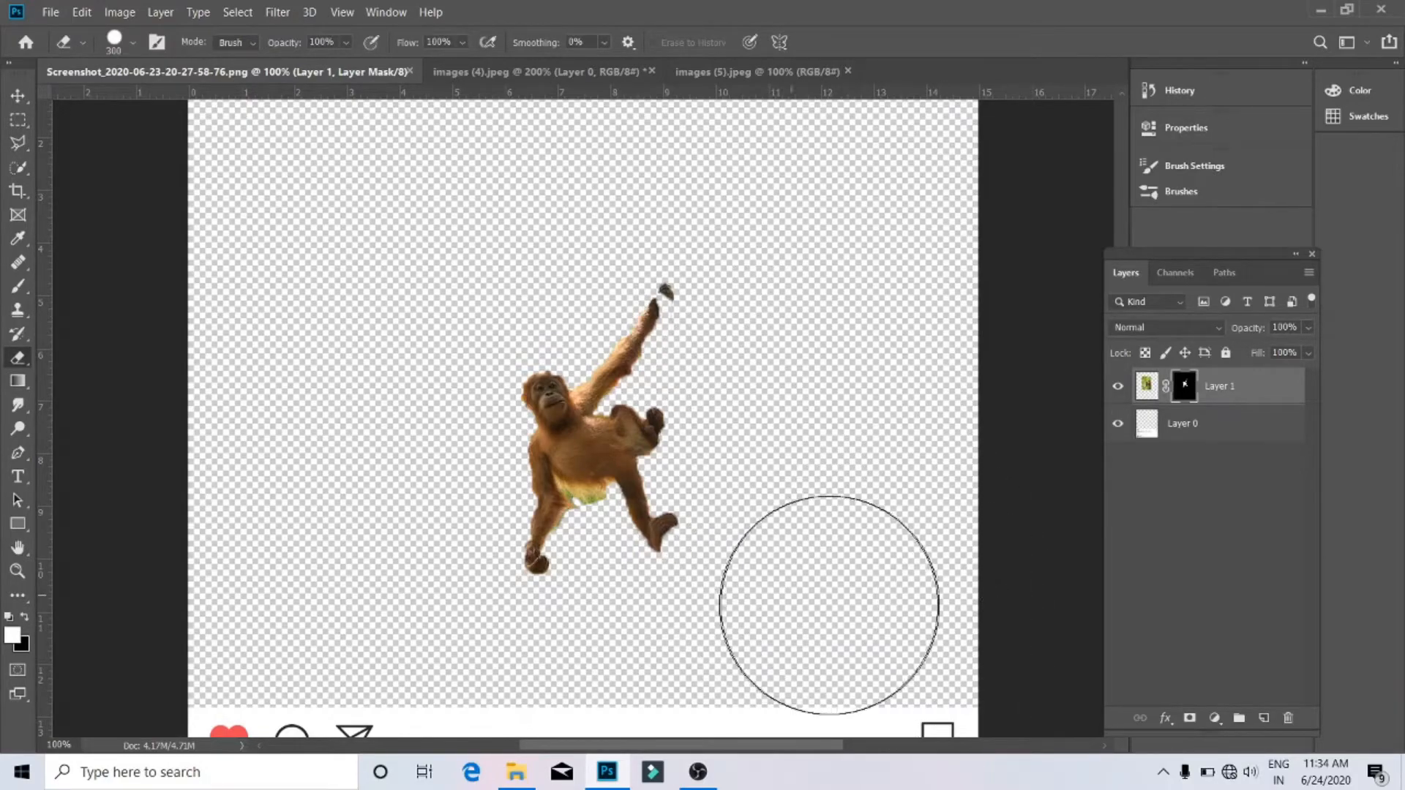
pyautogui.hotkey('ctrl', '+')
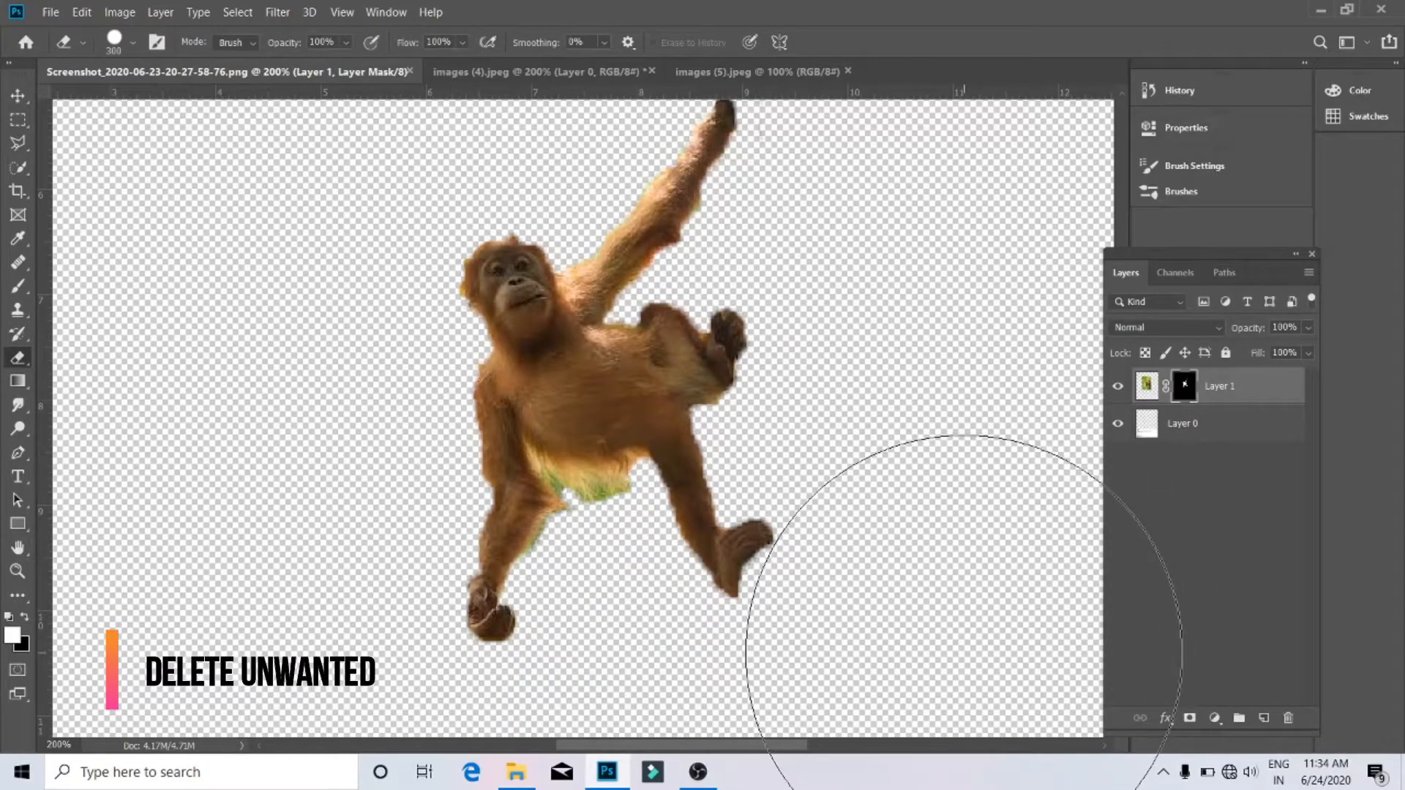
pyautogui.press('[')
pyautogui.press('[')
pyautogui.press('[')
pyautogui.press('[')
pyautogui.press('[')
pyautogui.press('[')
pyautogui.press('[')
pyautogui.press('[')
pyautogui.press('[')
pyautogui.press('[')
pyautogui.press('[')
pyautogui.press('[')
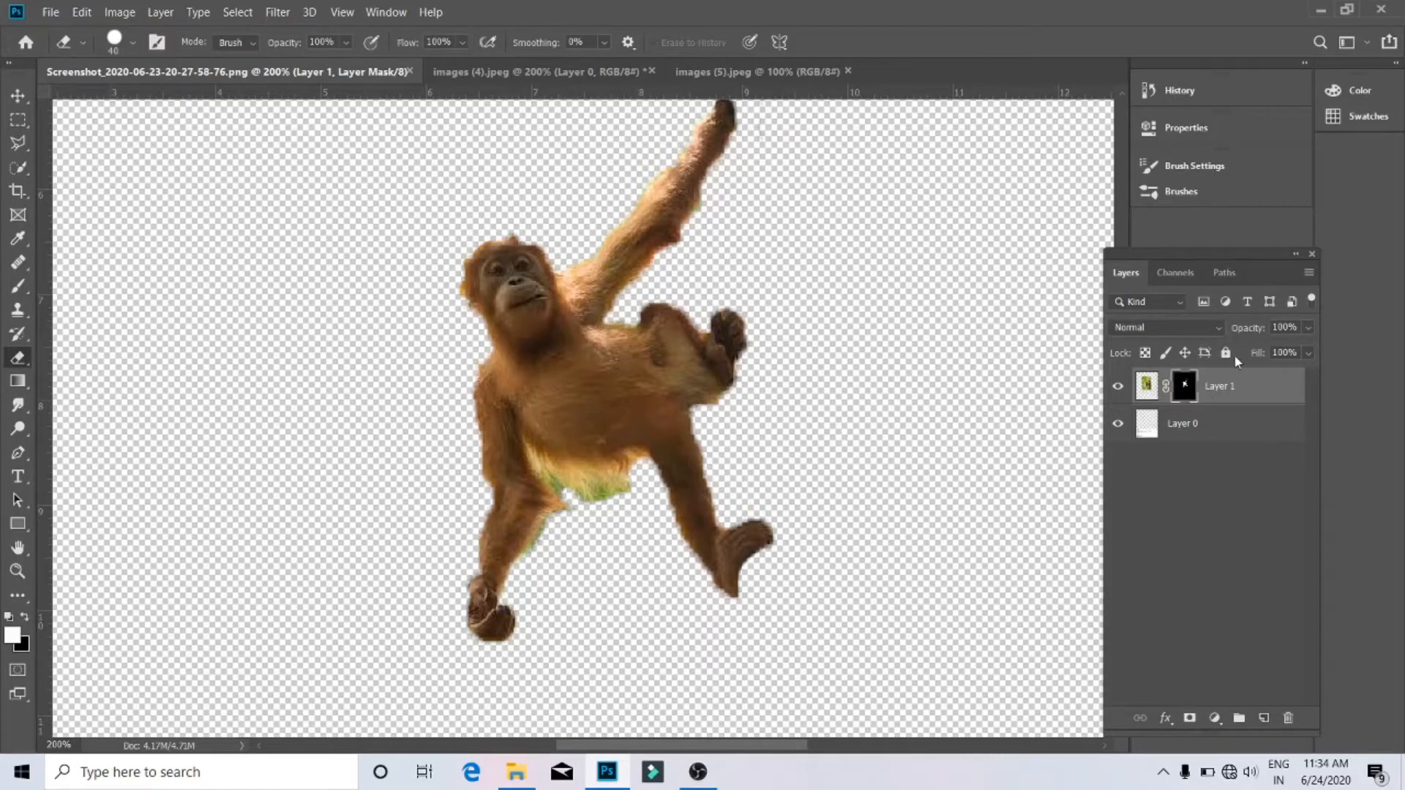
# Step: Refine Layer 1's mask in Select and Mask, brushing the fur edges at the belly, head and raised arm with the Refine Edge Brush
pyautogui.rightClick(1211, 388)
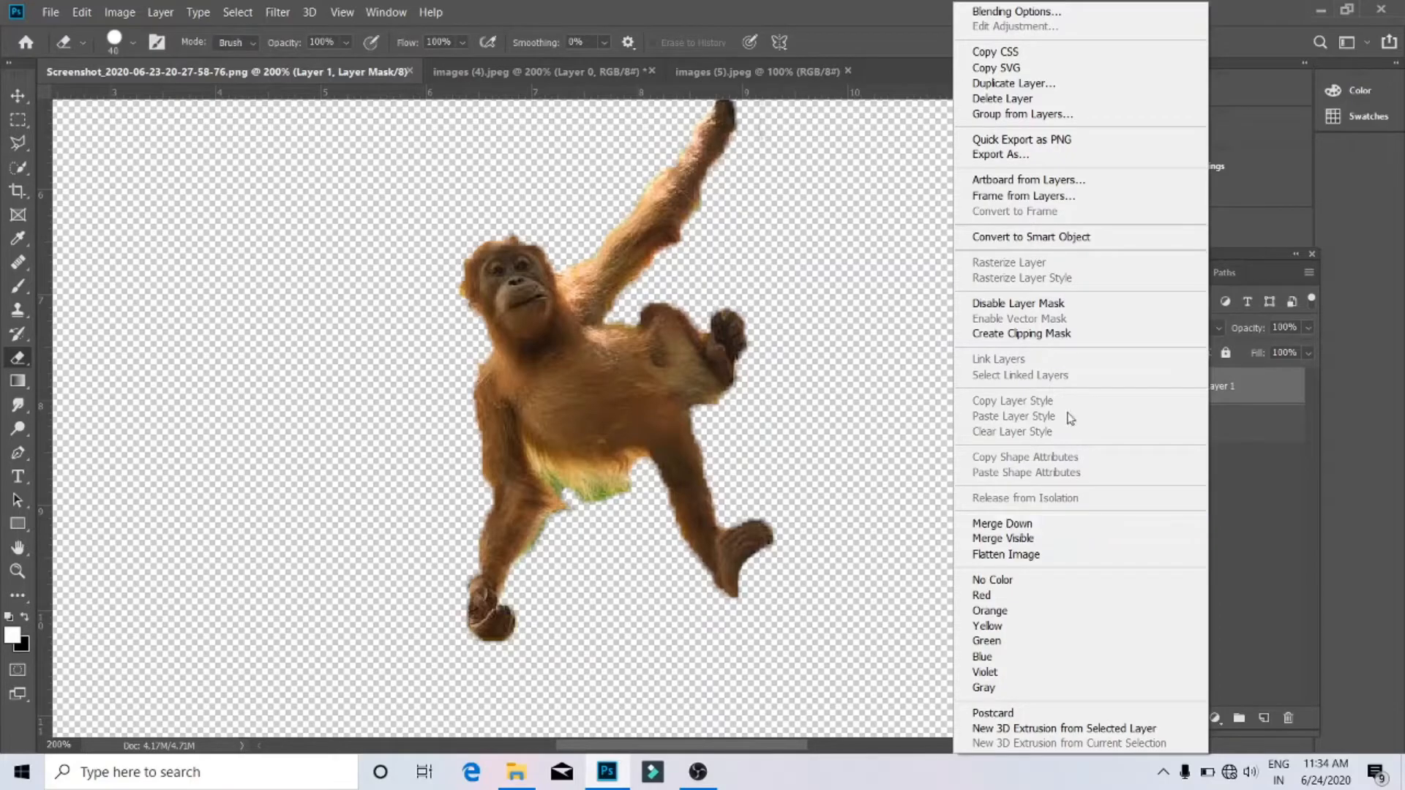
pyautogui.click(1288, 383)
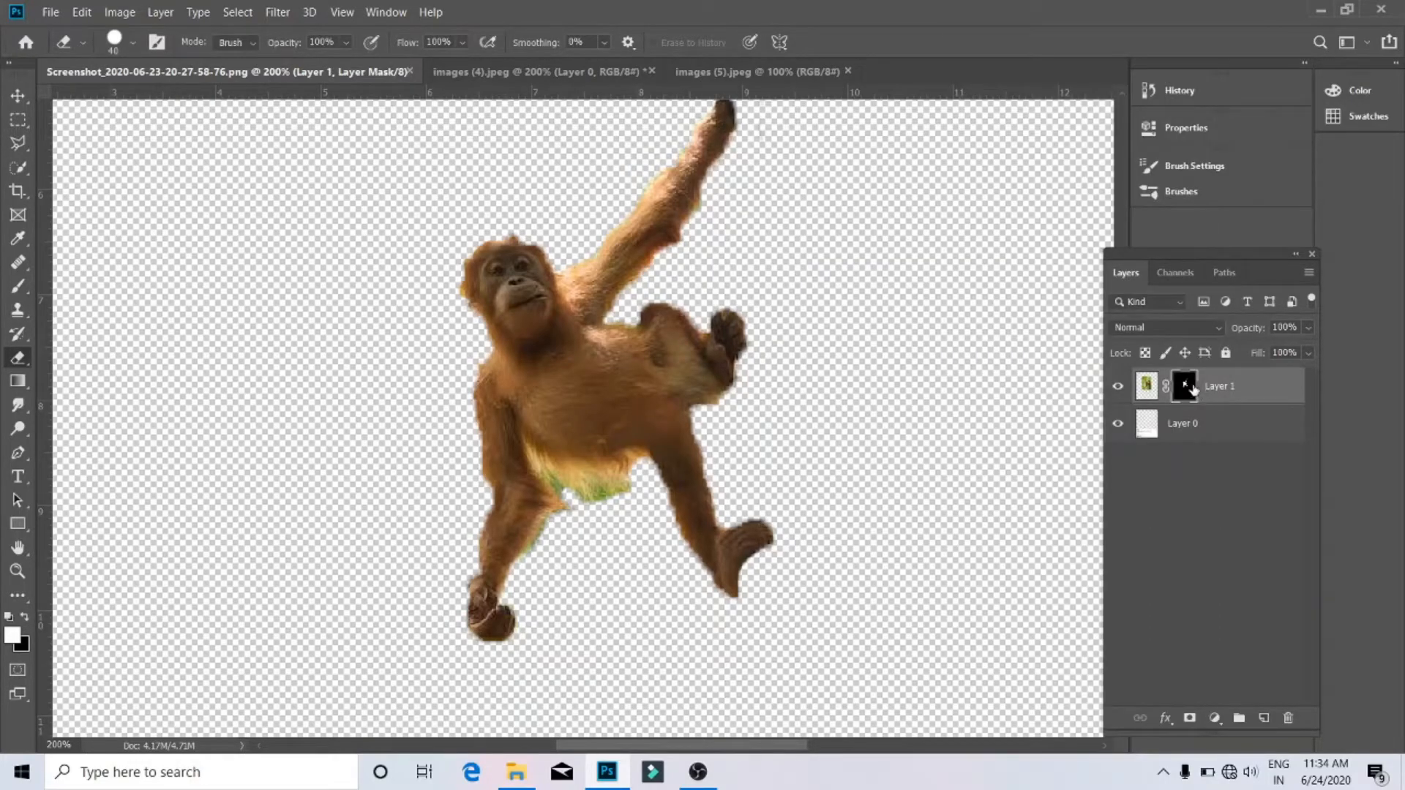
pyautogui.rightClick(1191, 390)
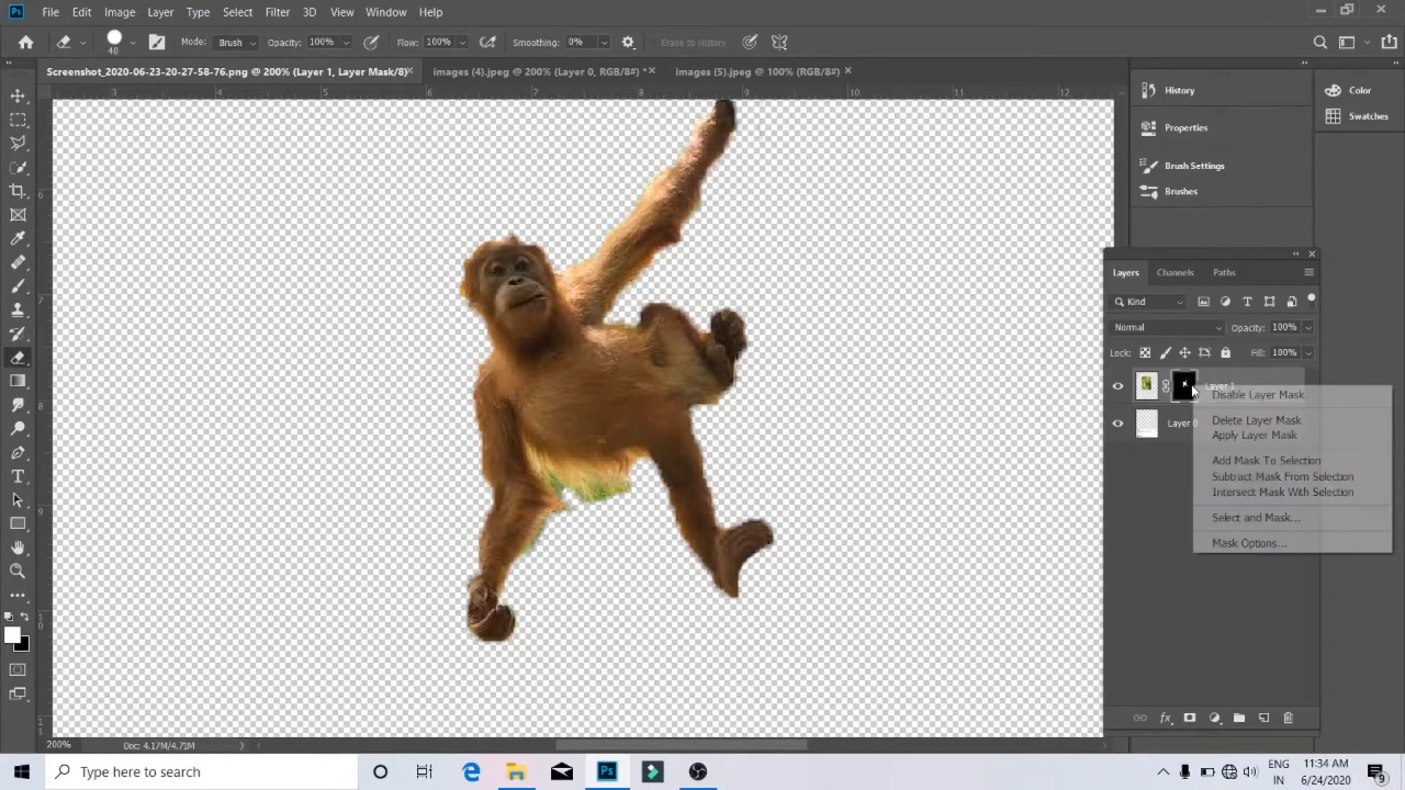
pyautogui.click(1228, 511)
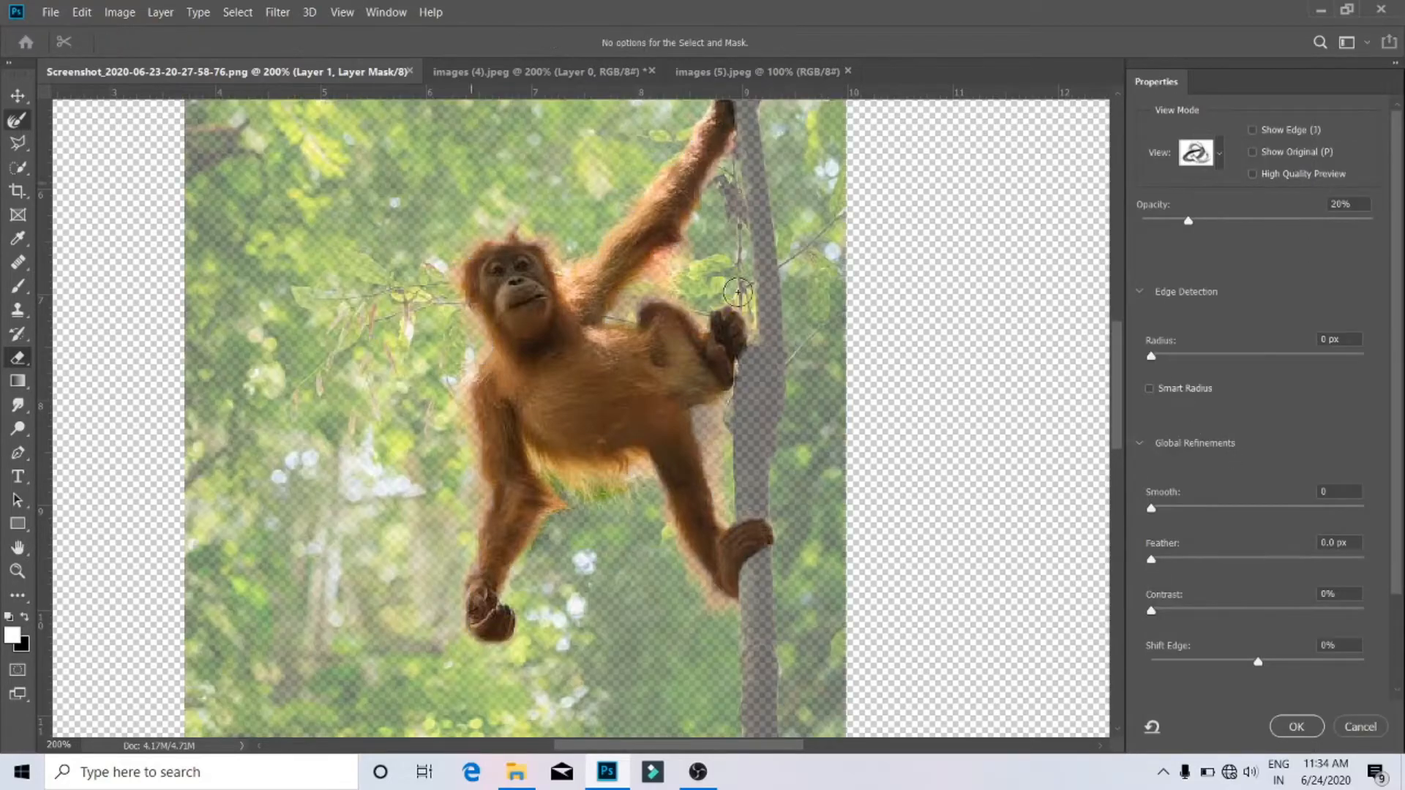
pyautogui.click(16, 123)
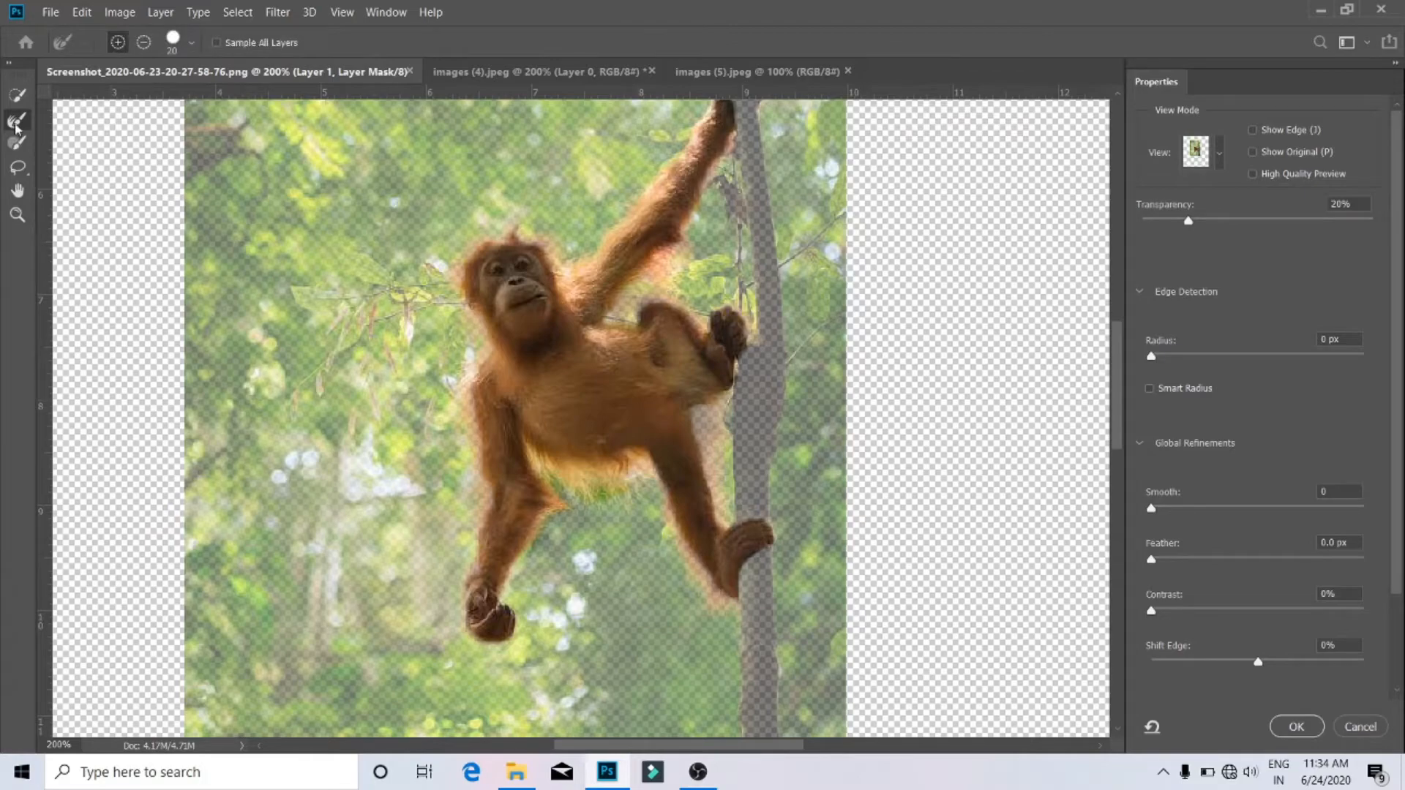
pyautogui.moveTo(543, 464)
pyautogui.mouseDown()
pyautogui.moveTo(612, 495)
pyautogui.moveTo(553, 470)
pyautogui.moveTo(561, 488)
pyautogui.moveTo(590, 492)
pyautogui.moveTo(562, 472)
pyautogui.moveTo(656, 506)
pyautogui.mouseUp()
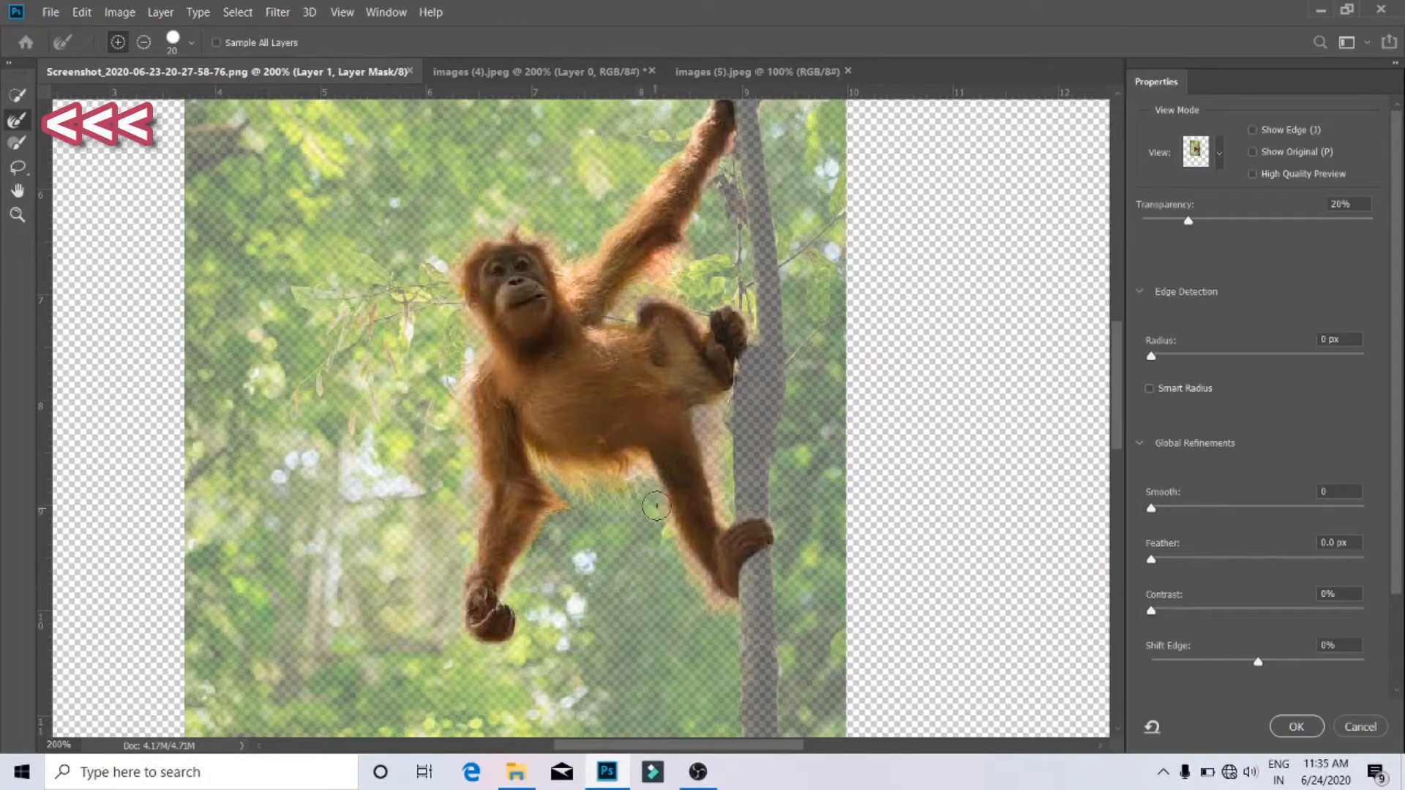
pyautogui.moveTo(511, 230)
pyautogui.mouseDown()
pyautogui.moveTo(534, 232)
pyautogui.moveTo(509, 223)
pyautogui.mouseUp()
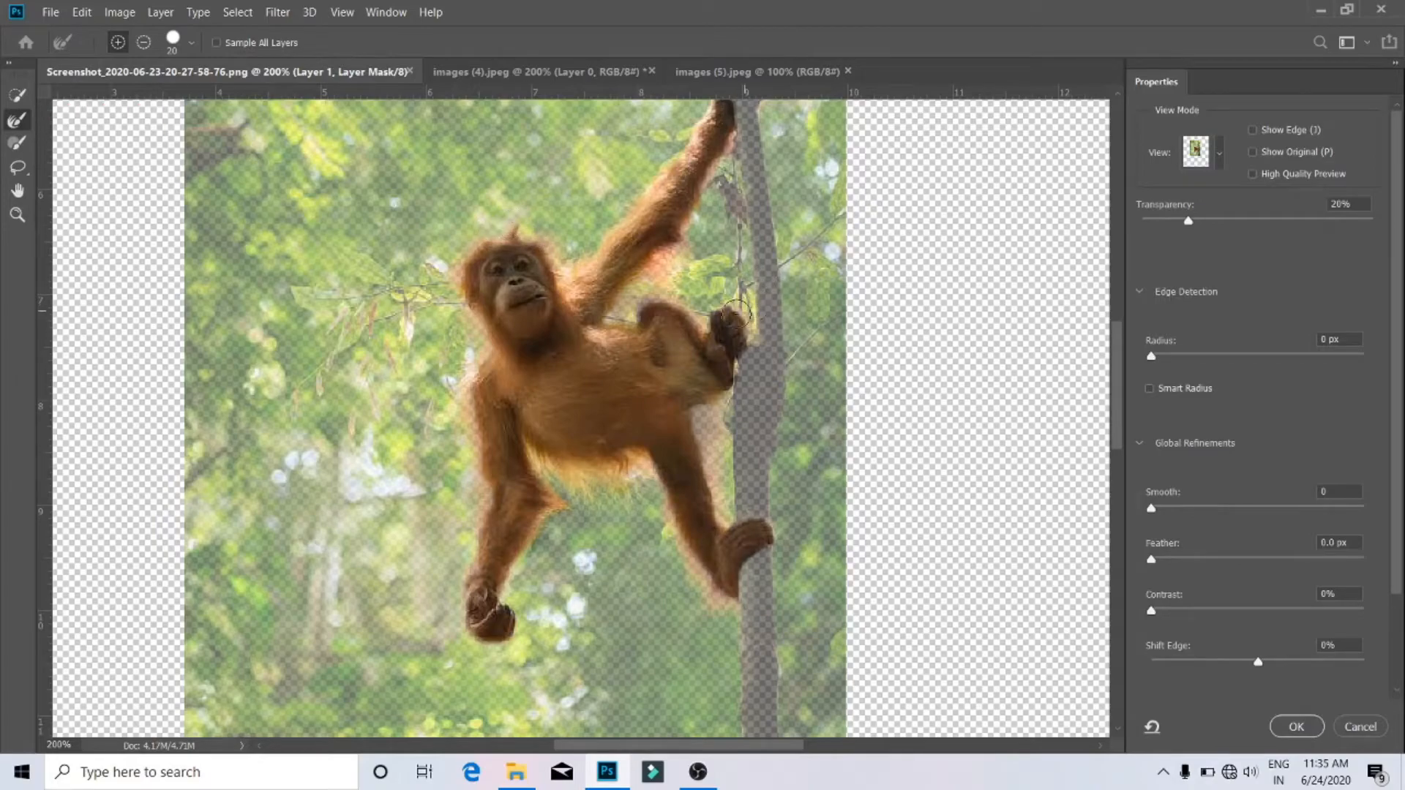
pyautogui.moveTo(638, 311)
pyautogui.mouseDown()
pyautogui.moveTo(684, 320)
pyautogui.moveTo(655, 328)
pyautogui.moveTo(620, 307)
pyautogui.moveTo(710, 216)
pyautogui.mouseUp()
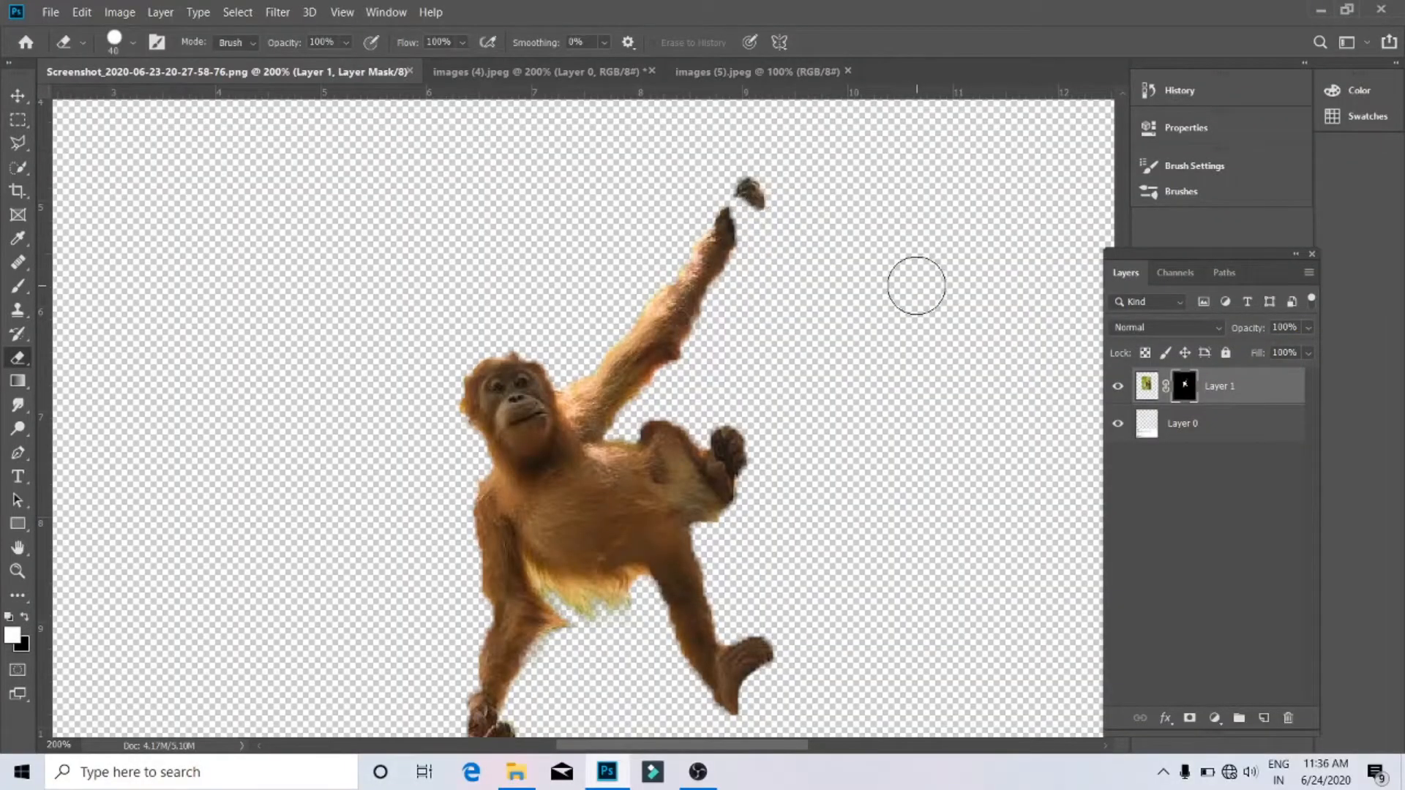
pyautogui.hotkey('ctrl', '-')
pyautogui.hotkey('ctrl', '-')
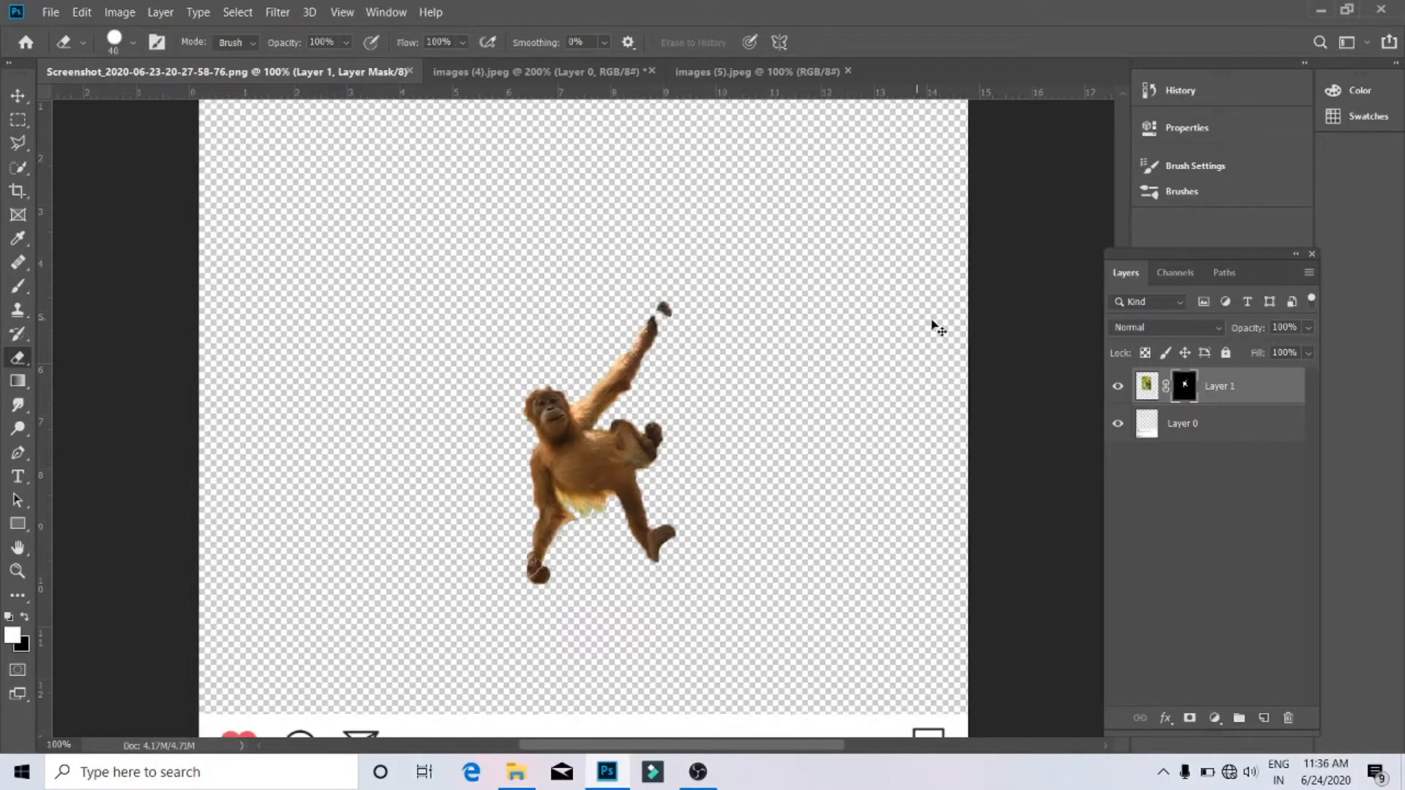
# Step: Enlarge the masked orangutan to 155.85%, rotate it slightly clockwise and place it so its legs overlap the post's caption area
pyautogui.hotkey('ctrl', 't')
pyautogui.moveTo(680, 436); pyautogui.dragTo(748, 546)
pyautogui.scroll(-1, 806, 652)
pyautogui.moveTo(518, 229); pyautogui.dragTo(449, 185)
pyautogui.click(119, 12)
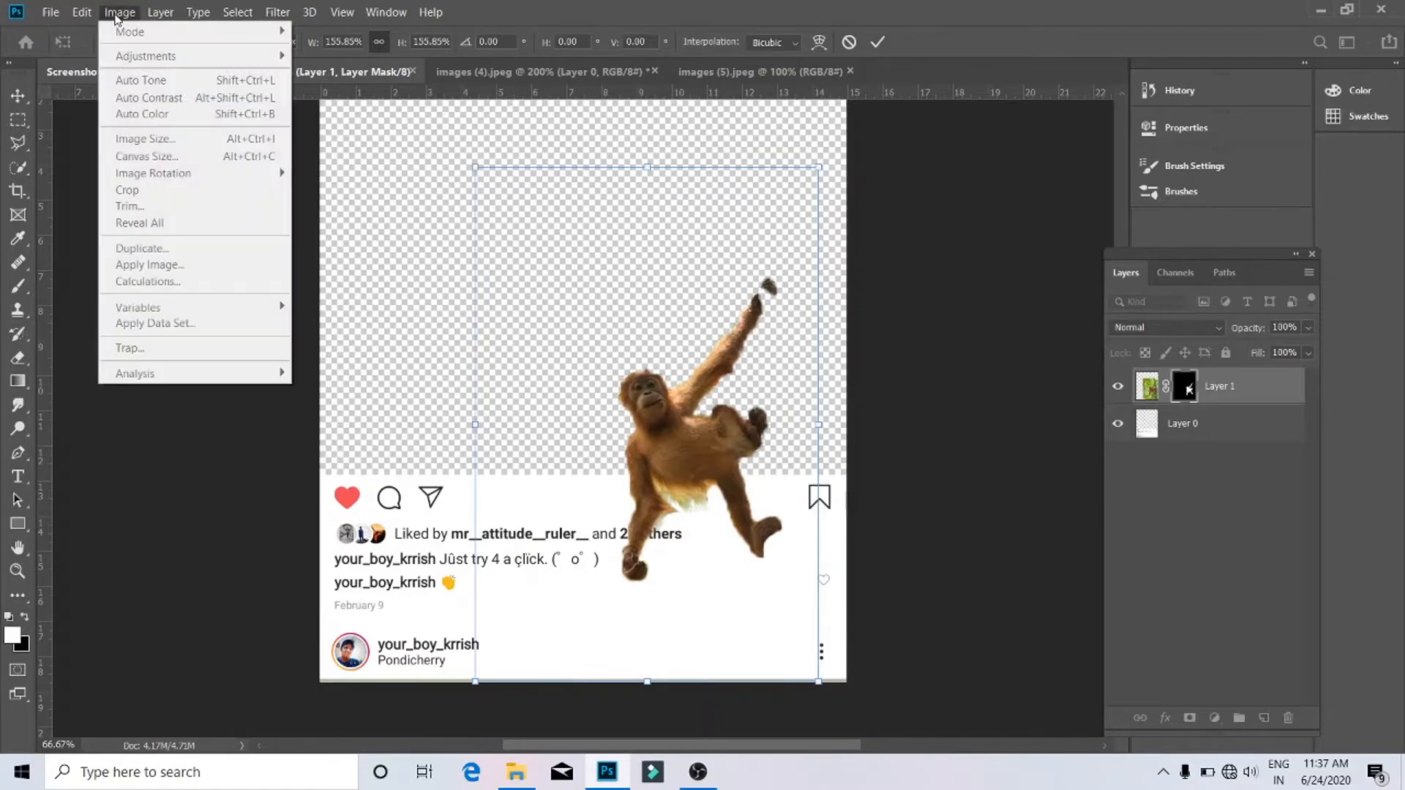
pyautogui.click(669, 382)
pyautogui.click(120, 13)
pyautogui.click(981, 372)
pyautogui.scroll(1, 981, 372)
pyautogui.scroll(-2, 981, 373)
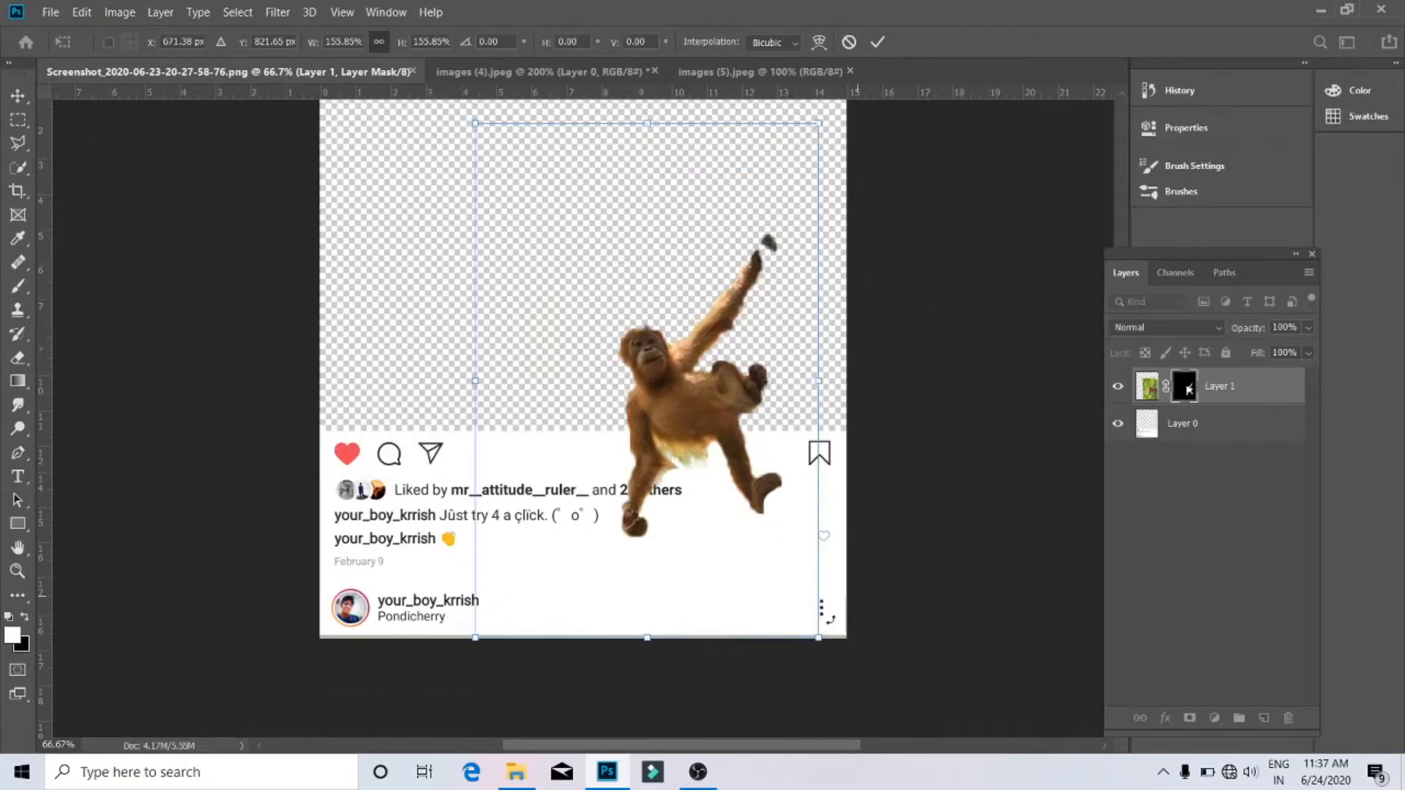
pyautogui.press('Return')
# Step: Raise the brightness of the orangutan image on Layer 1 with a Brightness/Contrast adjustment
pyautogui.press('e')
pyautogui.click(119, 12)
pyautogui.moveTo(278, 59)
pyautogui.click(355, 56)
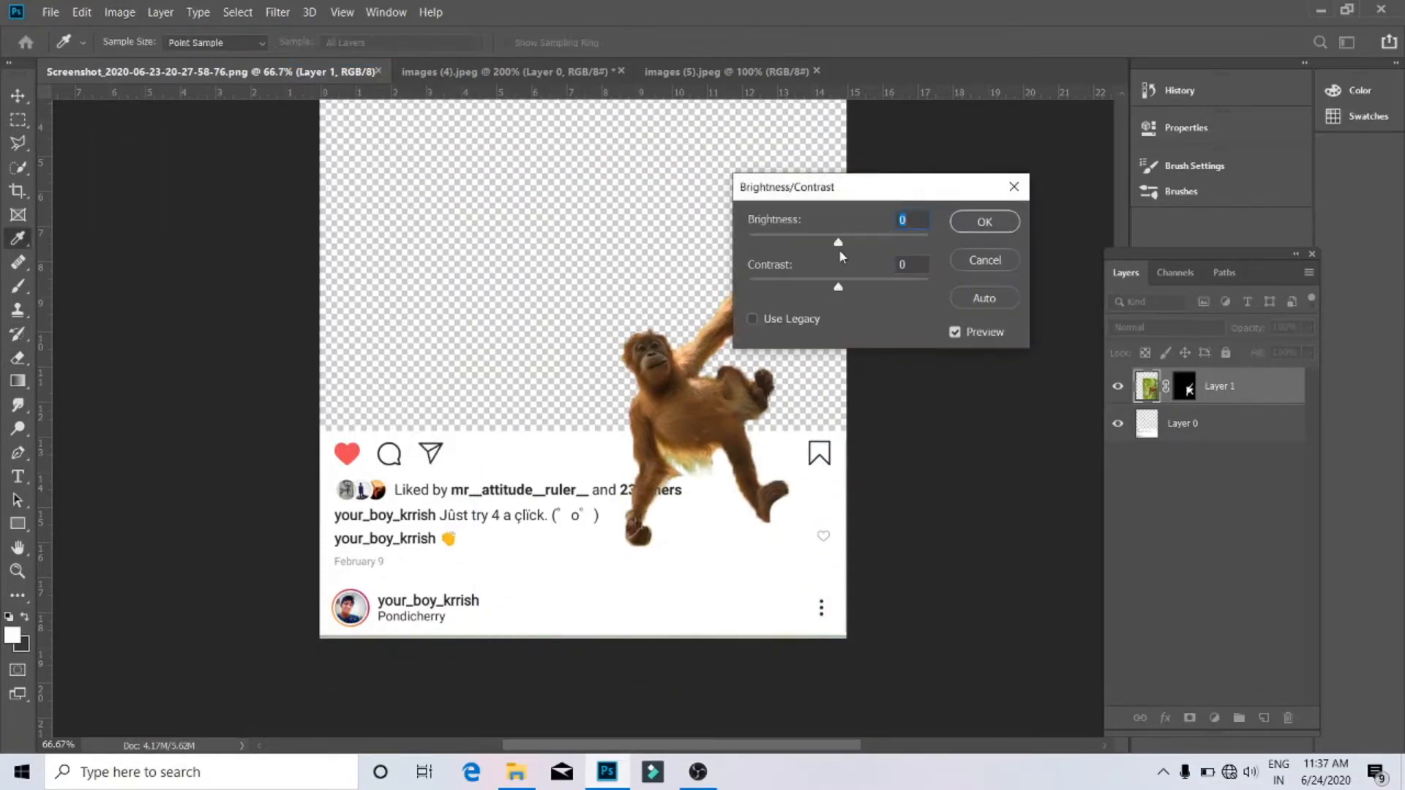
pyautogui.moveTo(839, 249); pyautogui.dragTo(863, 245)
pyautogui.click(987, 220)
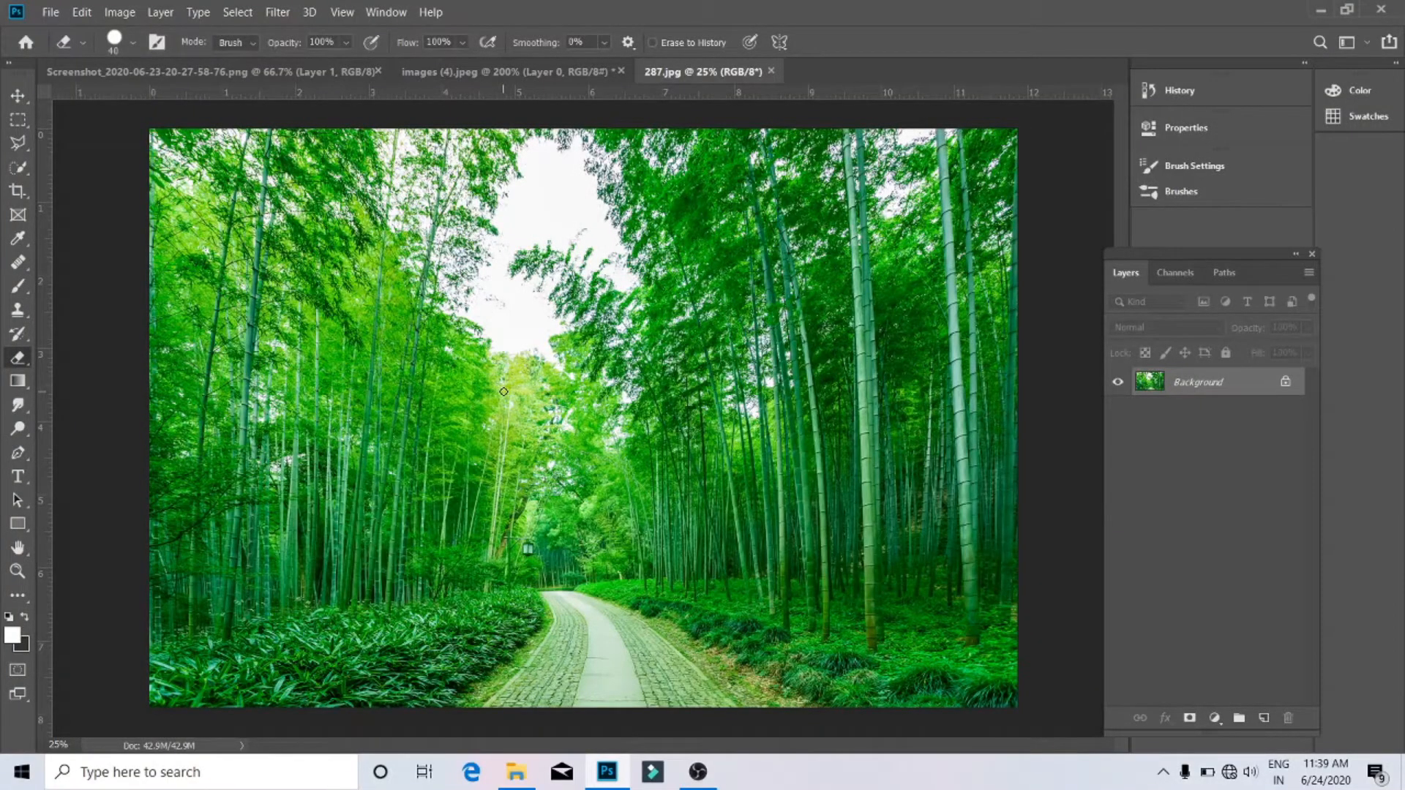
# Step: Float the 287.jpg bamboo forest image, copy it into the post document, redock its window and put the forest layer beneath Layer 0
pyautogui.moveTo(722, 73); pyautogui.dragTo(777, 156)
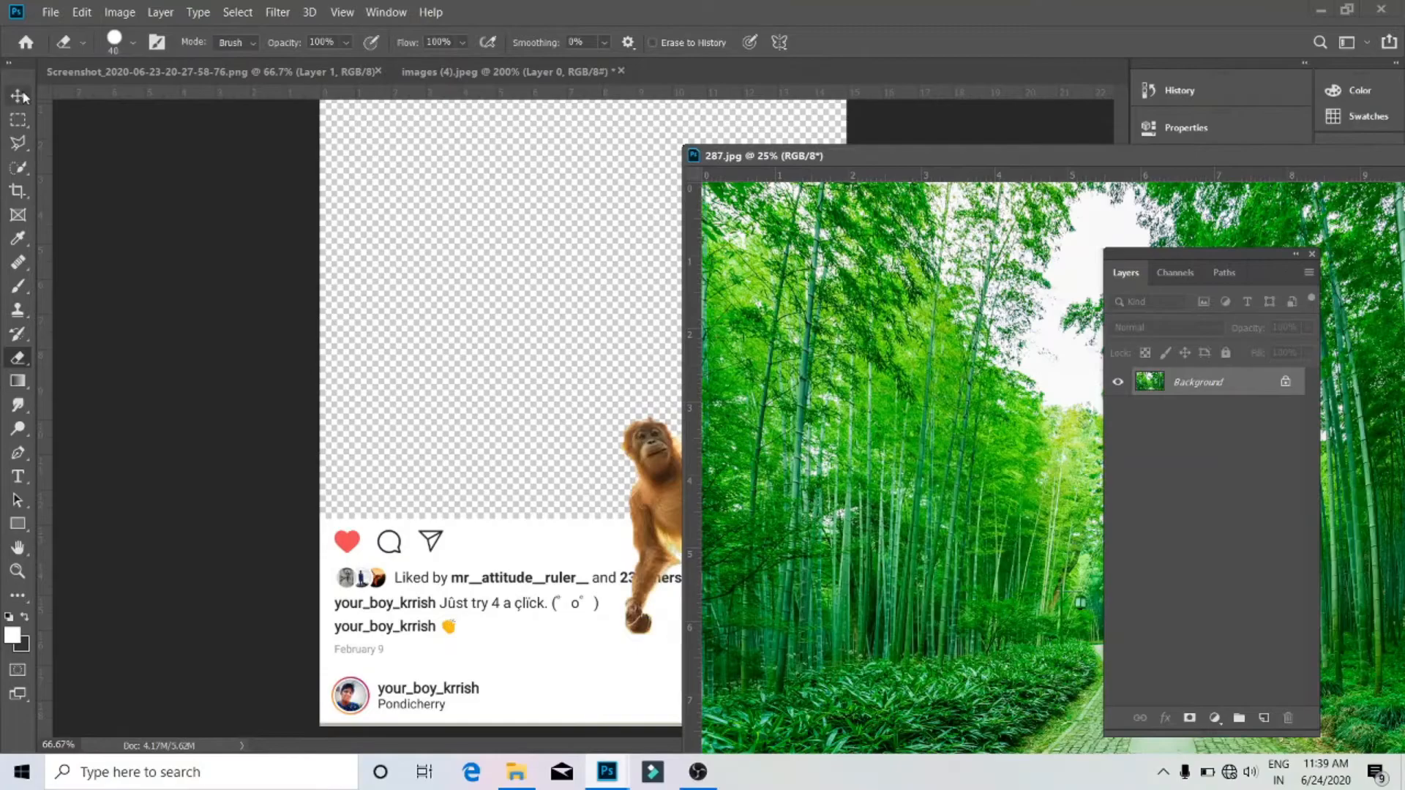
pyautogui.click(18, 96)
pyautogui.moveTo(797, 293); pyautogui.dragTo(602, 268)
pyautogui.moveTo(869, 157); pyautogui.dragTo(852, 70)
pyautogui.click(288, 78)
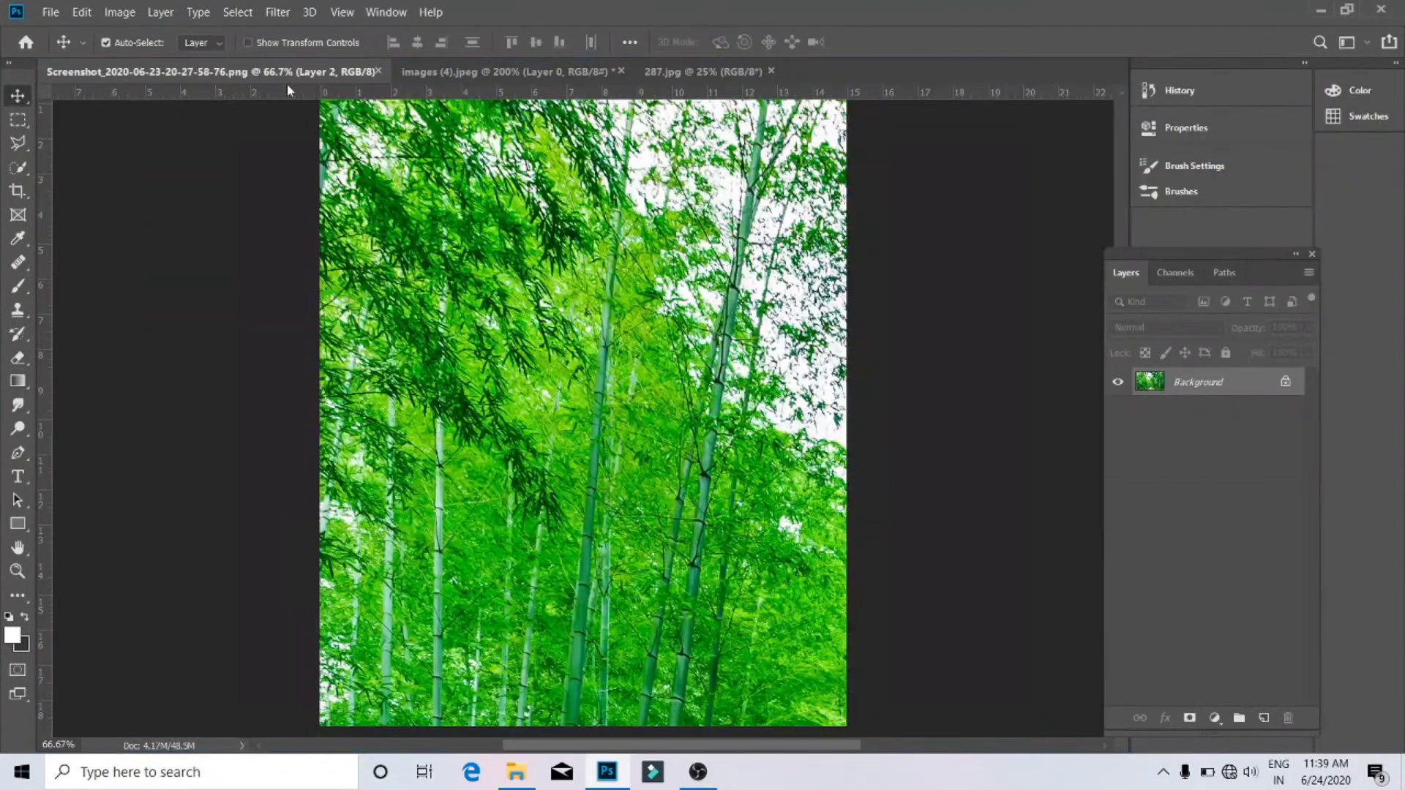
pyautogui.moveTo(1183, 385); pyautogui.dragTo(1178, 479)
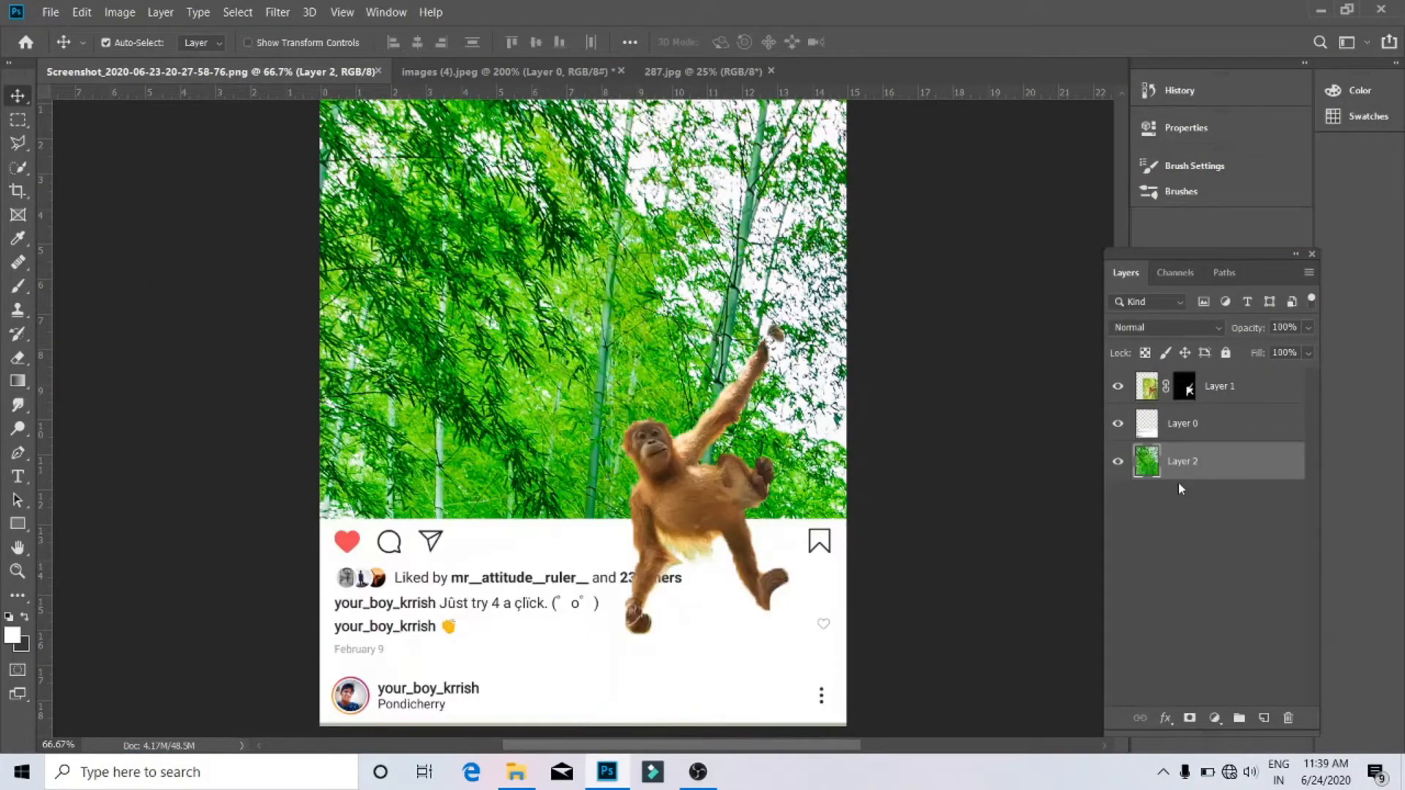
# Step: Move the orangutan sideways so that its raised hand comes close to the slanted bamboo stem
pyautogui.scroll(2, 725, 465)
pyautogui.moveTo(723, 463); pyautogui.dragTo(674, 460)
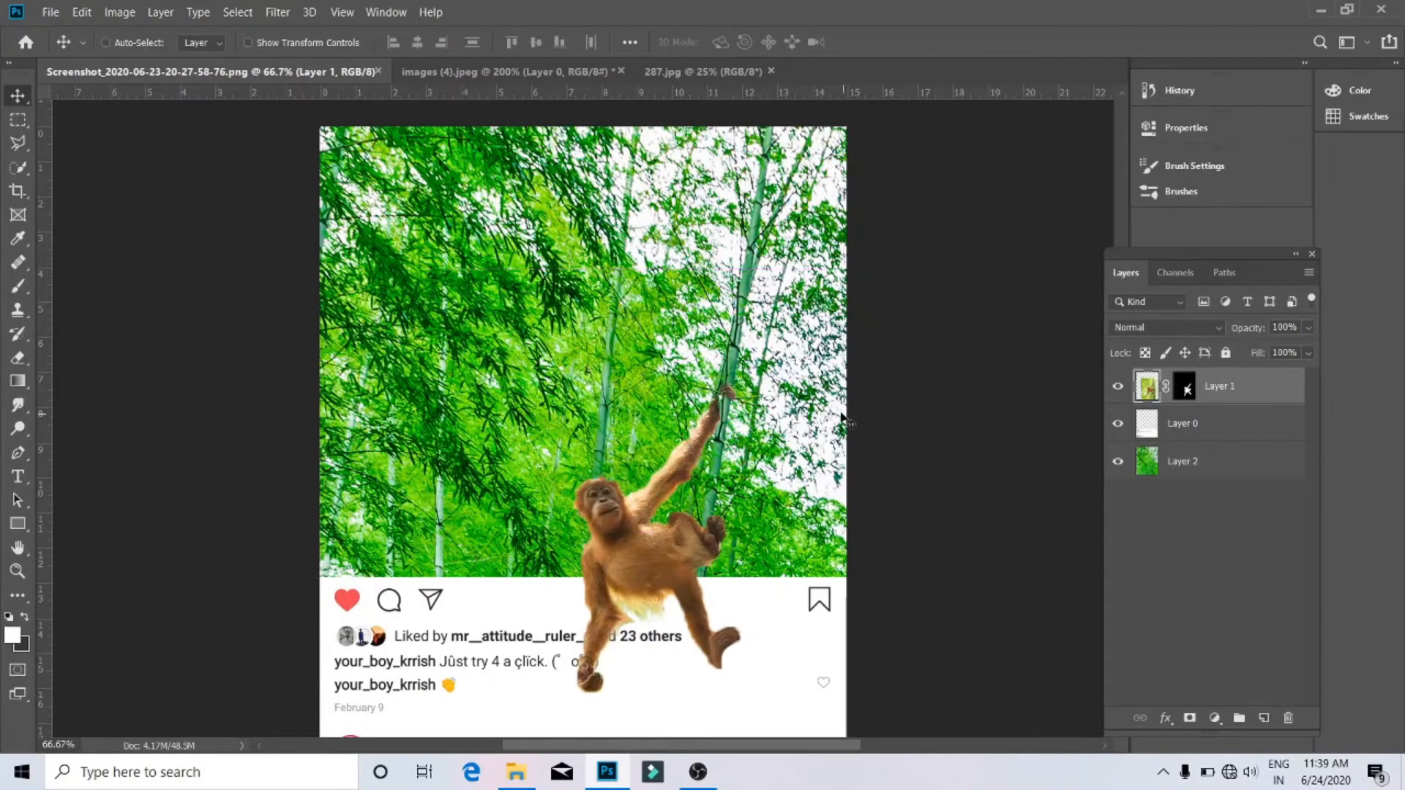
pyautogui.hotkey('ctrl', '+')
pyautogui.moveTo(769, 434); pyautogui.dragTo(740, 435)
pyautogui.scroll(2, 740, 435)
pyautogui.scroll(-3, 740, 431)
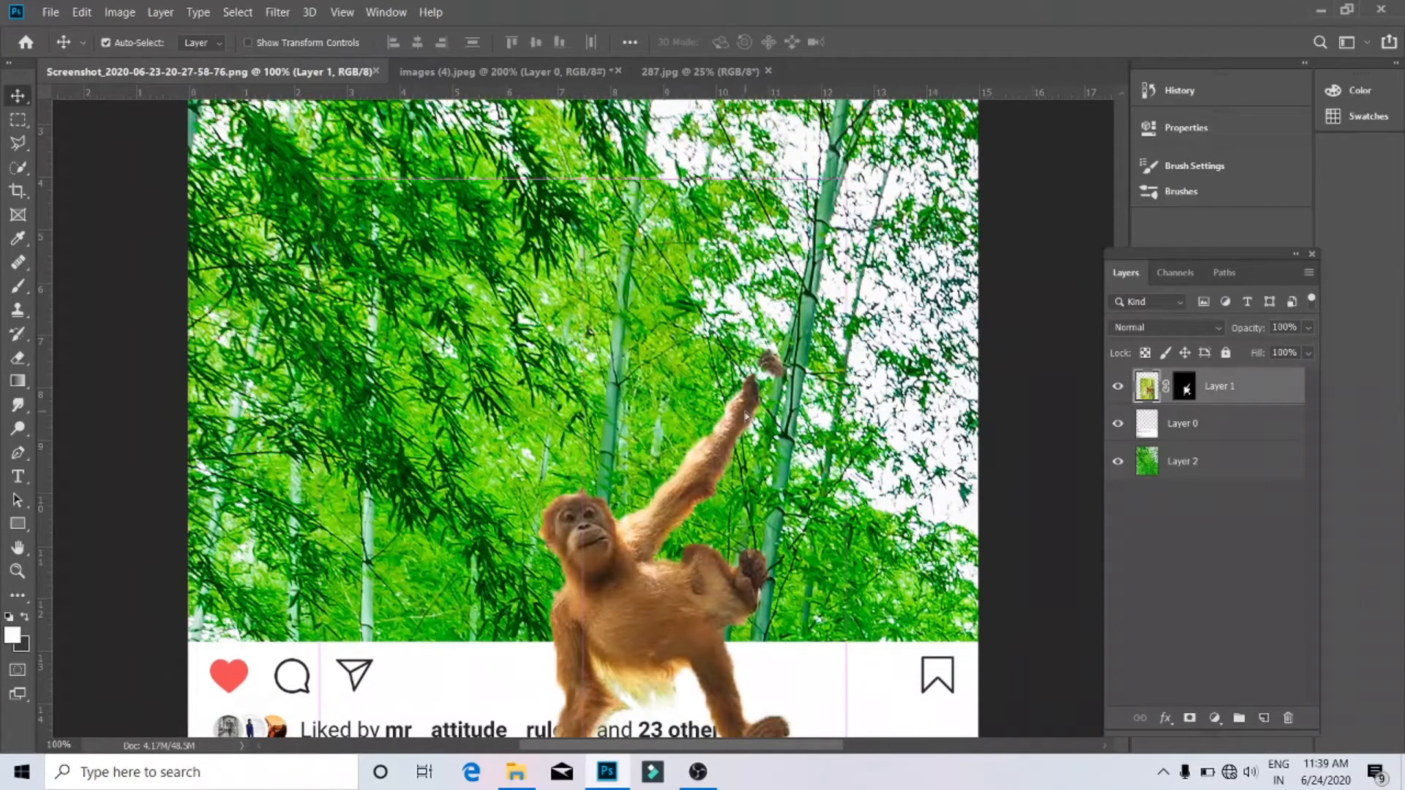
# Step: Rotate the orangutan clockwise with Free Transform and shift it so its raised hand grips the bamboo stem
pyautogui.rightClick(742, 406)
pyautogui.click(726, 403)
pyautogui.hotkey('ctrl', 't')
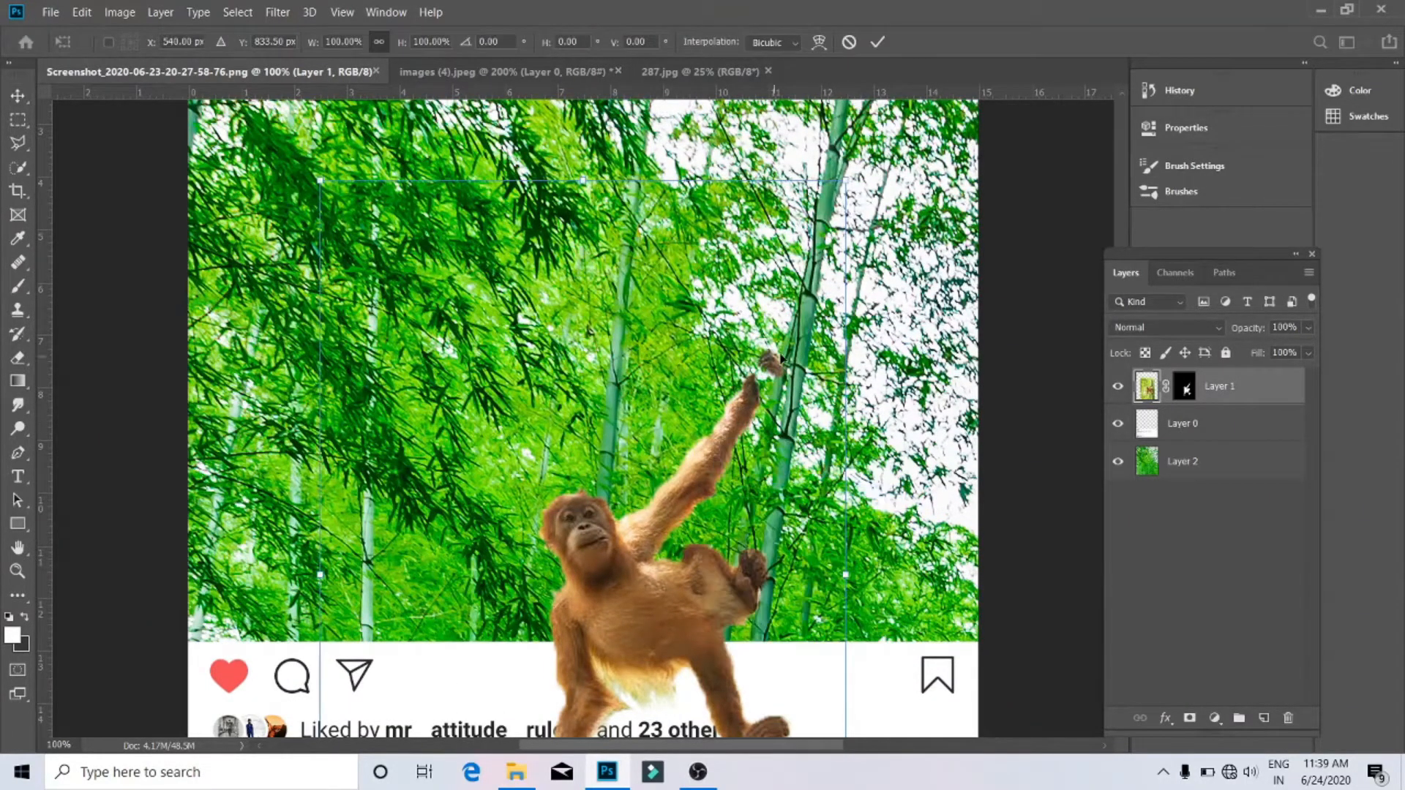
pyautogui.moveTo(876, 165); pyautogui.dragTo(890, 226)
pyautogui.moveTo(779, 439)
pyautogui.mouseDown()
pyautogui.moveTo(766, 451)
pyautogui.moveTo(765, 437)
pyautogui.mouseUp()
pyautogui.scroll(-3, 765, 432)
pyautogui.scroll(3, 766, 427)
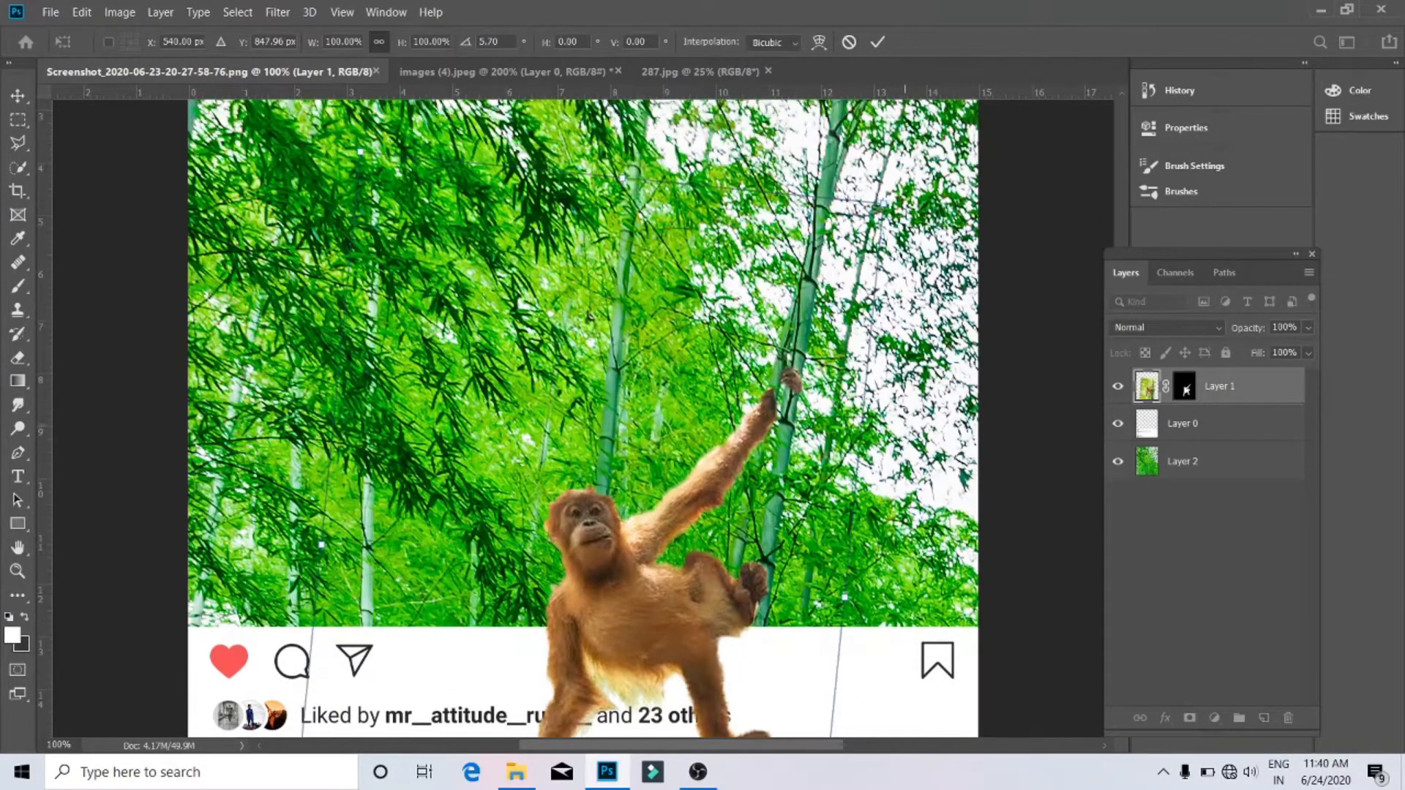
pyautogui.moveTo(878, 207); pyautogui.dragTo(887, 223)
pyautogui.press('Return')
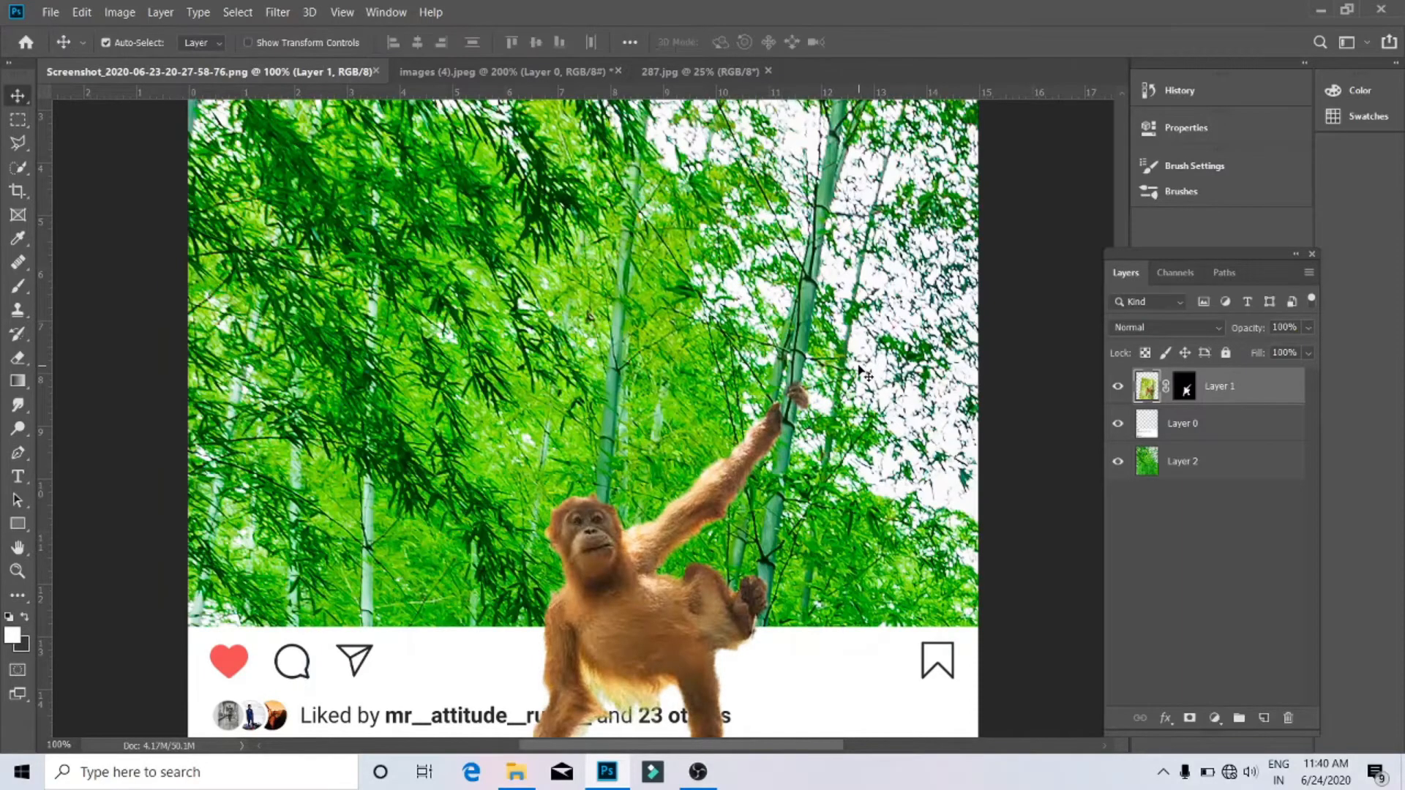
# Step: Retouch the fingers of the raised hand with a size 15 Healing Brush, sampling fur from the orangutan's arm
pyautogui.hotkey('ctrl', '+')
pyautogui.press('j')
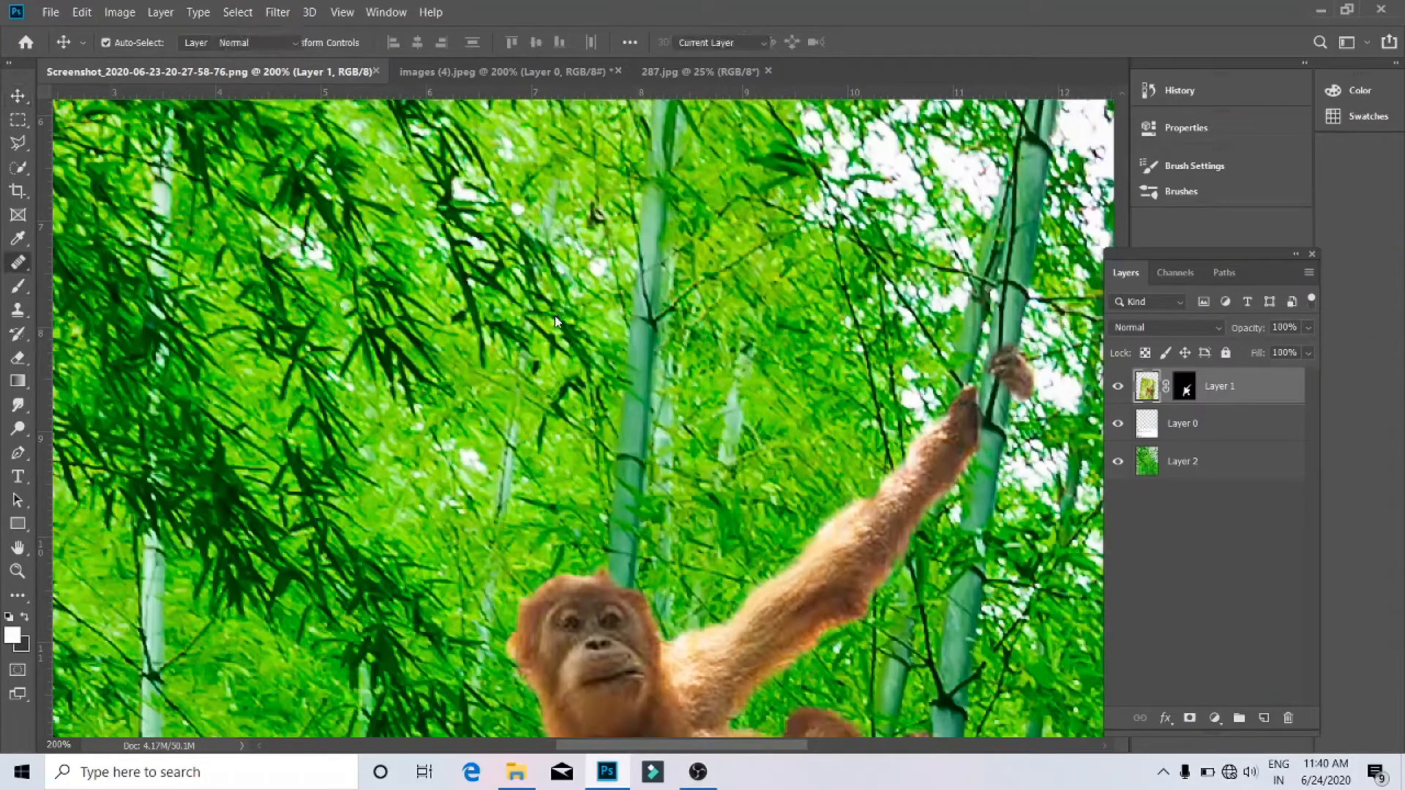
pyautogui.press(']')
pyautogui.press(']')
pyautogui.press(']')
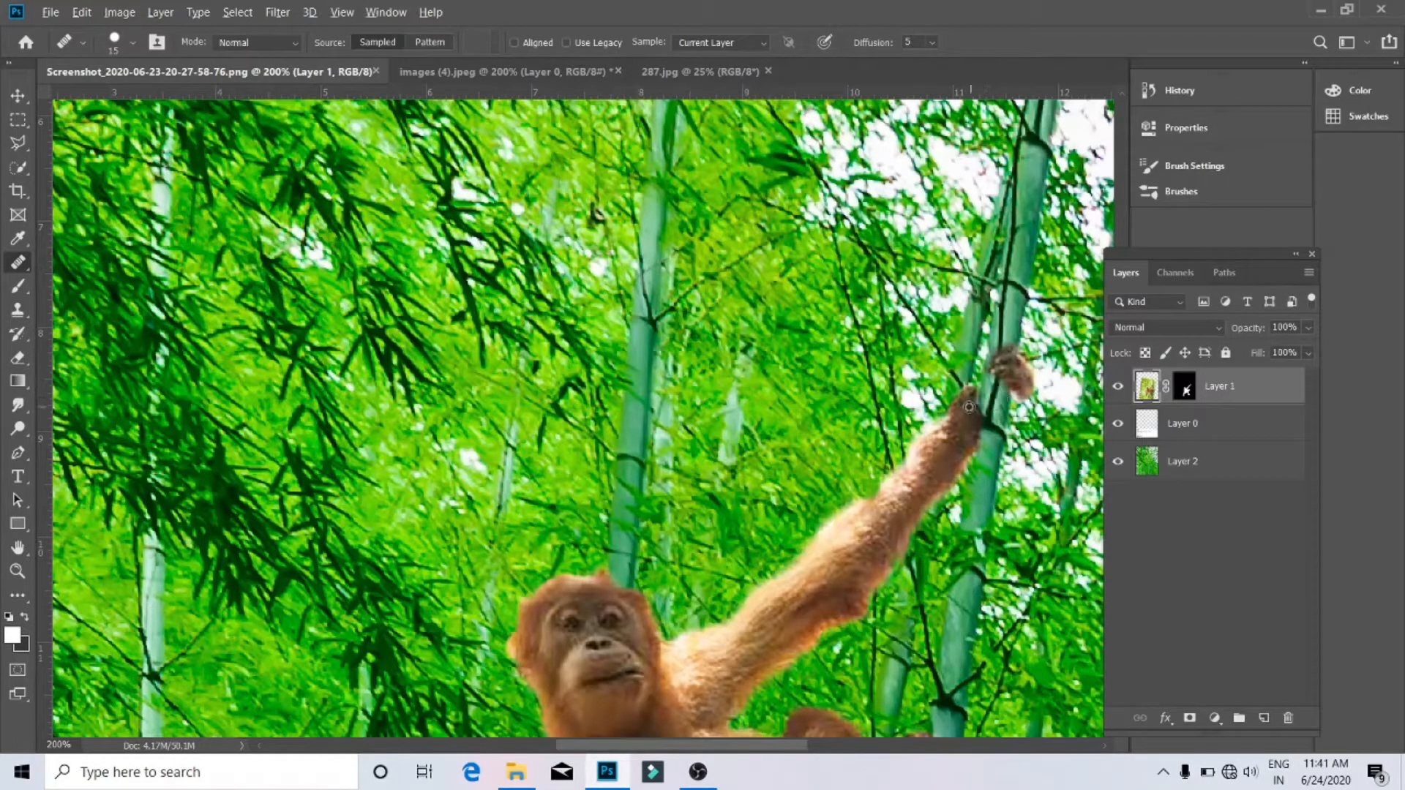
pyautogui.click(1011, 401)
pyautogui.keyDown('alt'); pyautogui.click(814, 568); pyautogui.keyUp('alt')
pyautogui.click(1018, 396)
# Step: Sample the brown fur colour from the forearm and paint over the fingers on the bamboo with the Brush at 14% opacity
pyautogui.press('b')
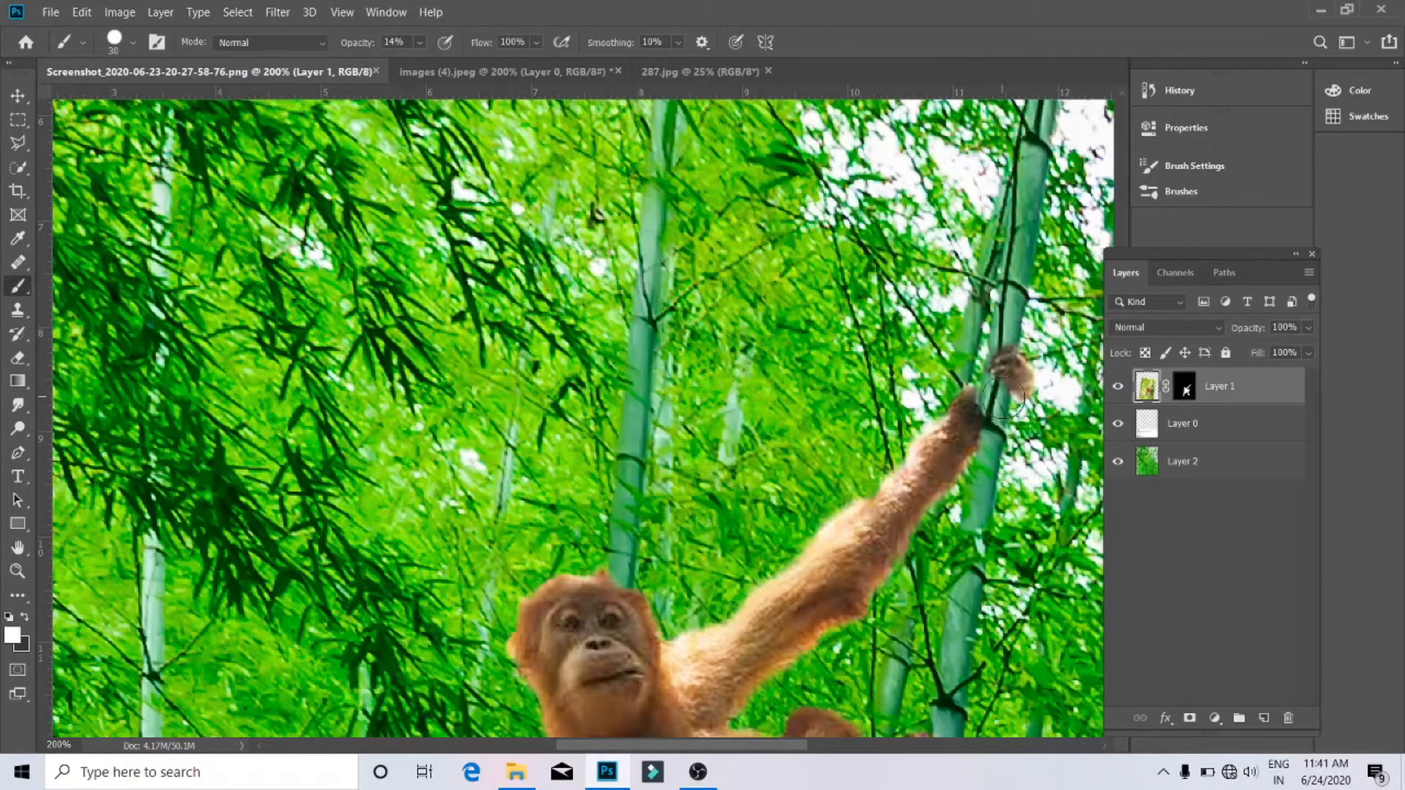
pyautogui.keyDown('alt'); pyautogui.click(951, 428); pyautogui.keyUp('alt')
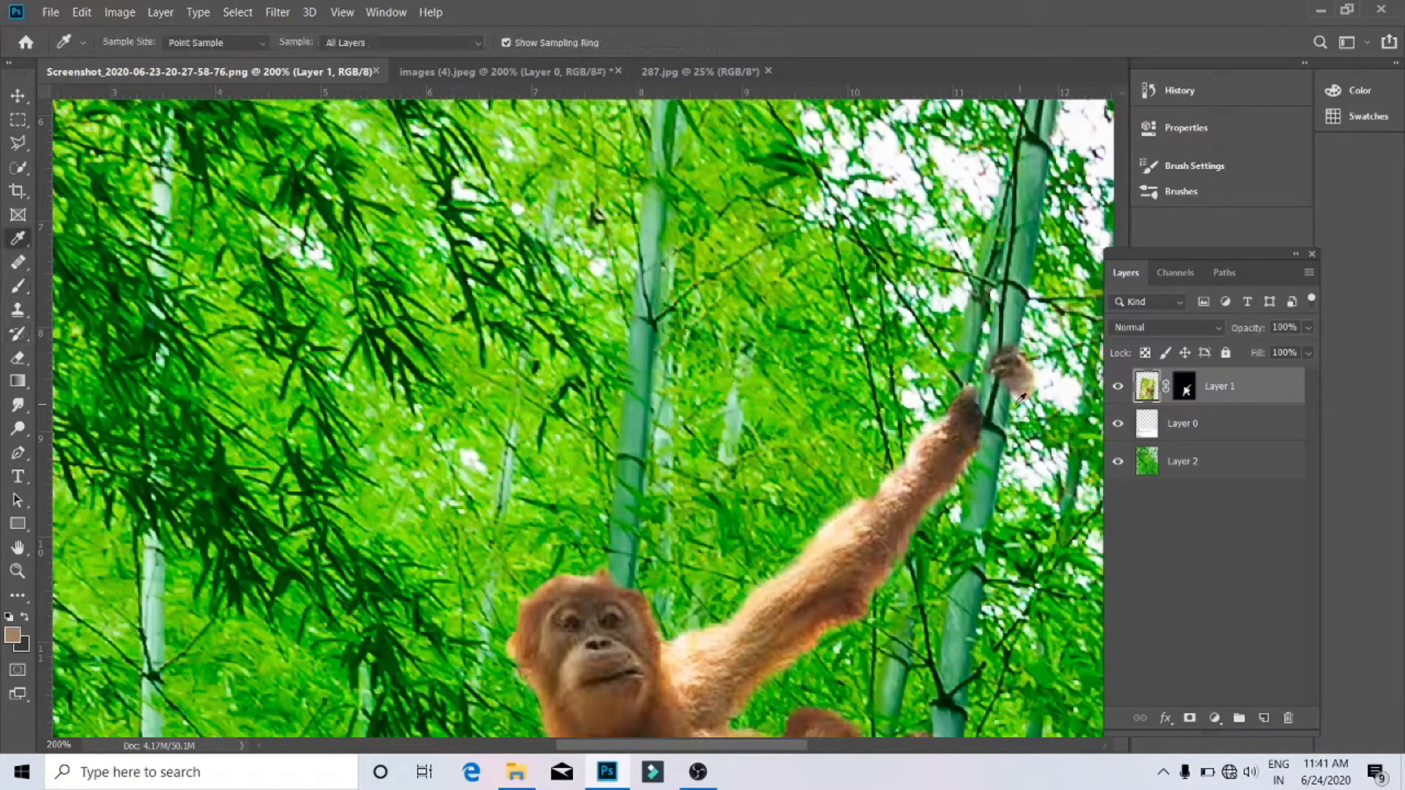
pyautogui.hotkey('ctrl', '+')
pyautogui.hscroll(7, 951, 404)
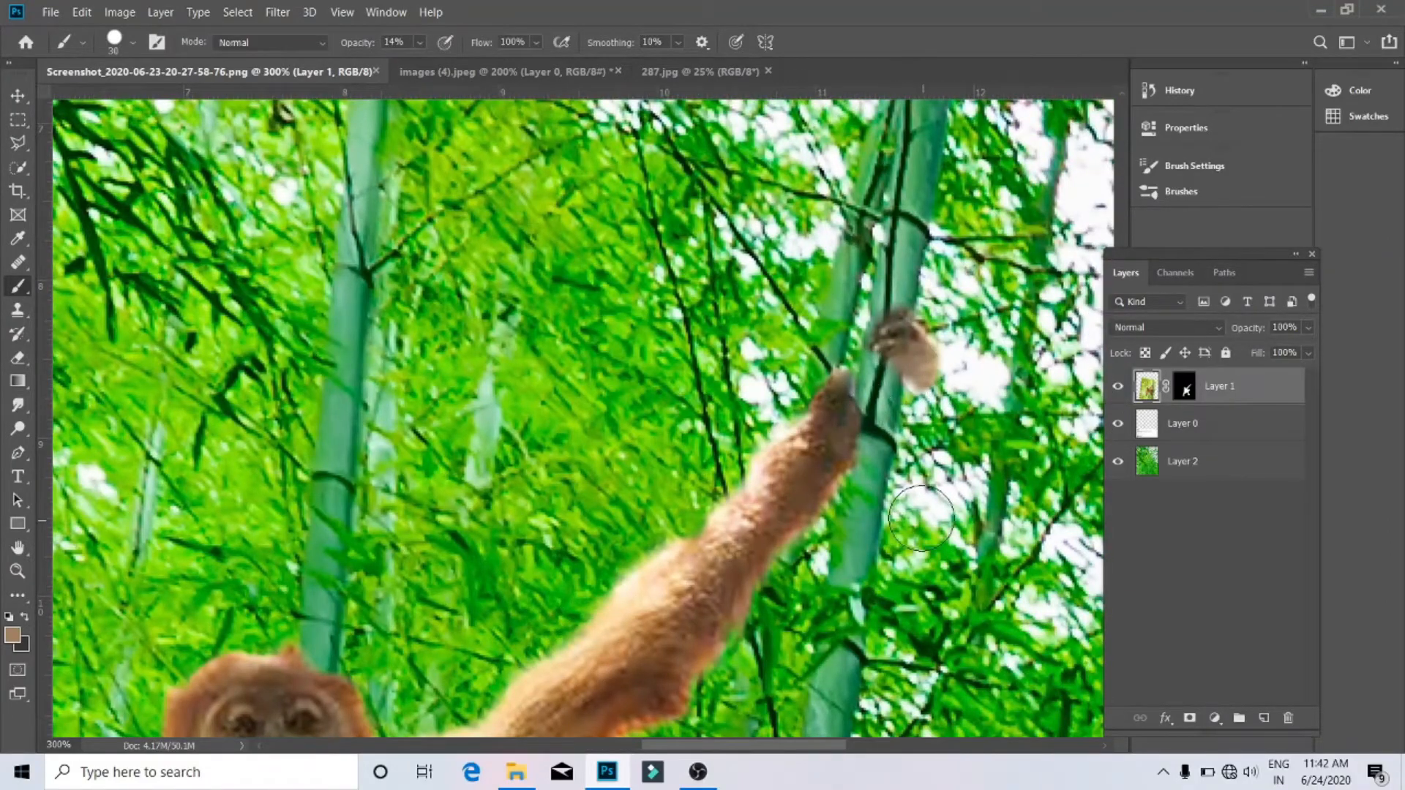
pyautogui.hotkey('ctrl', '-')
pyautogui.hotkey('ctrl', '-')
pyautogui.hotkey('ctrl', '-')
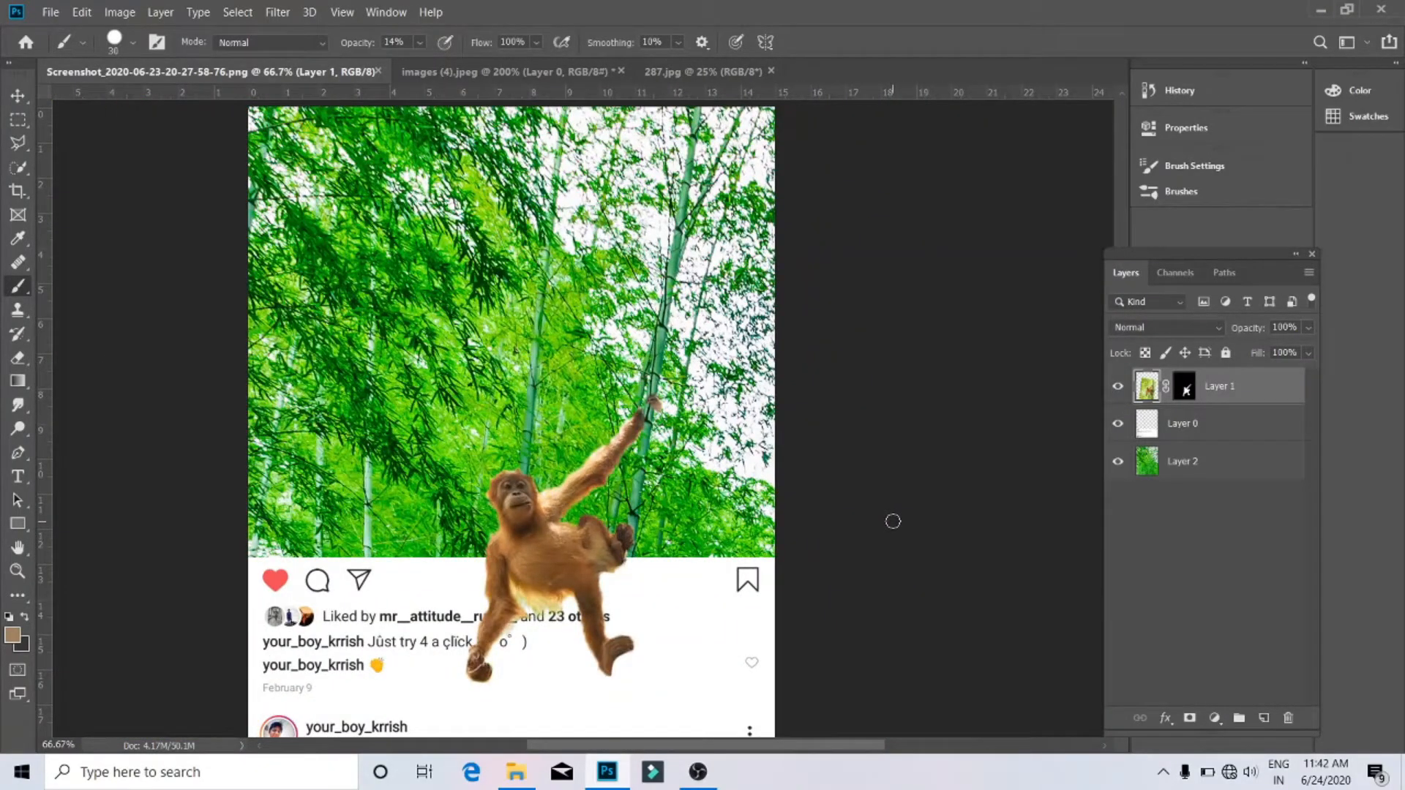
# Step: Refine the edges of the orangutan's layer mask around its head in Select and Mask, with view transparency at 26%
pyautogui.hotkey('ctrl', '+')
pyautogui.hotkey('ctrl', '+')
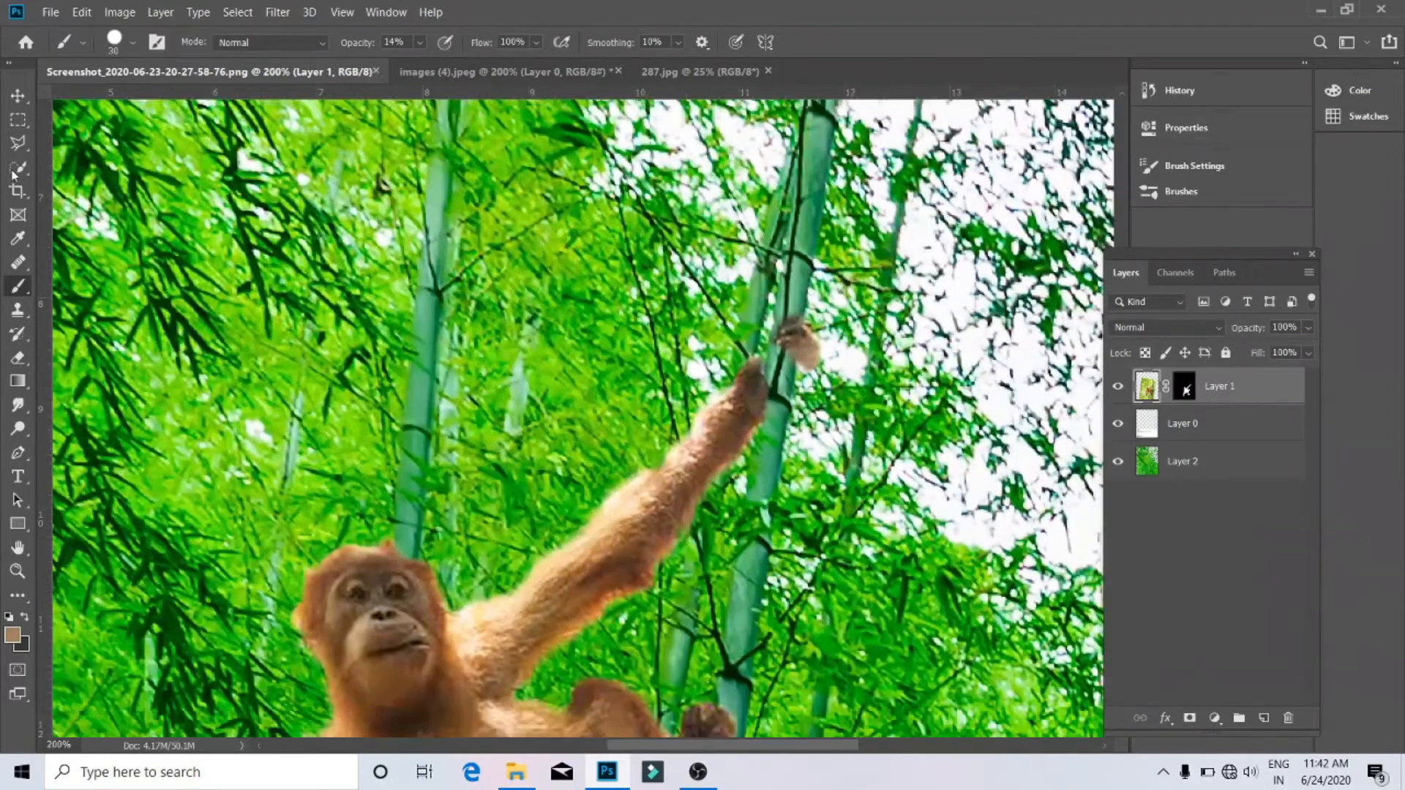
pyautogui.press('e')
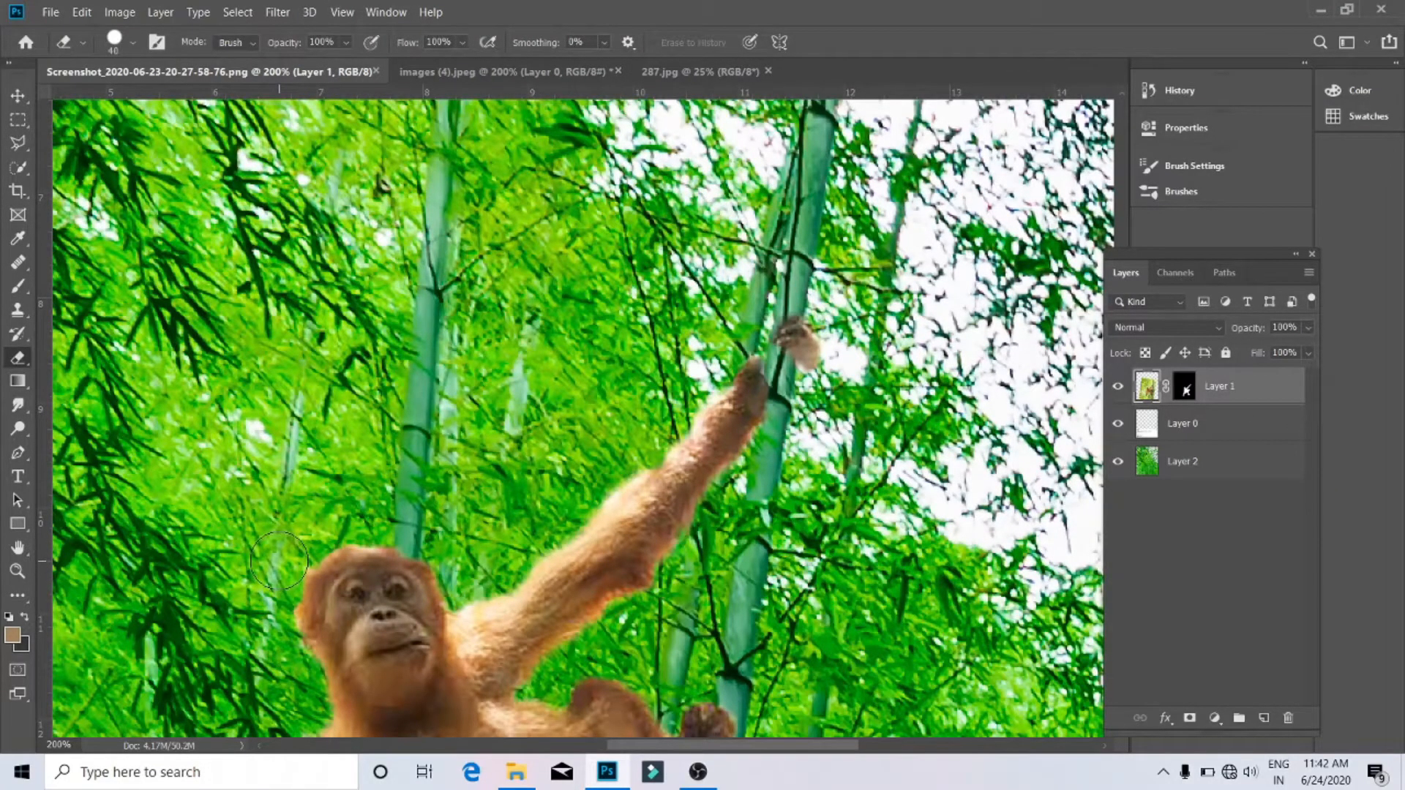
pyautogui.scroll(-2, 275, 578)
pyautogui.rightClick(1185, 391)
pyautogui.click(1241, 513)
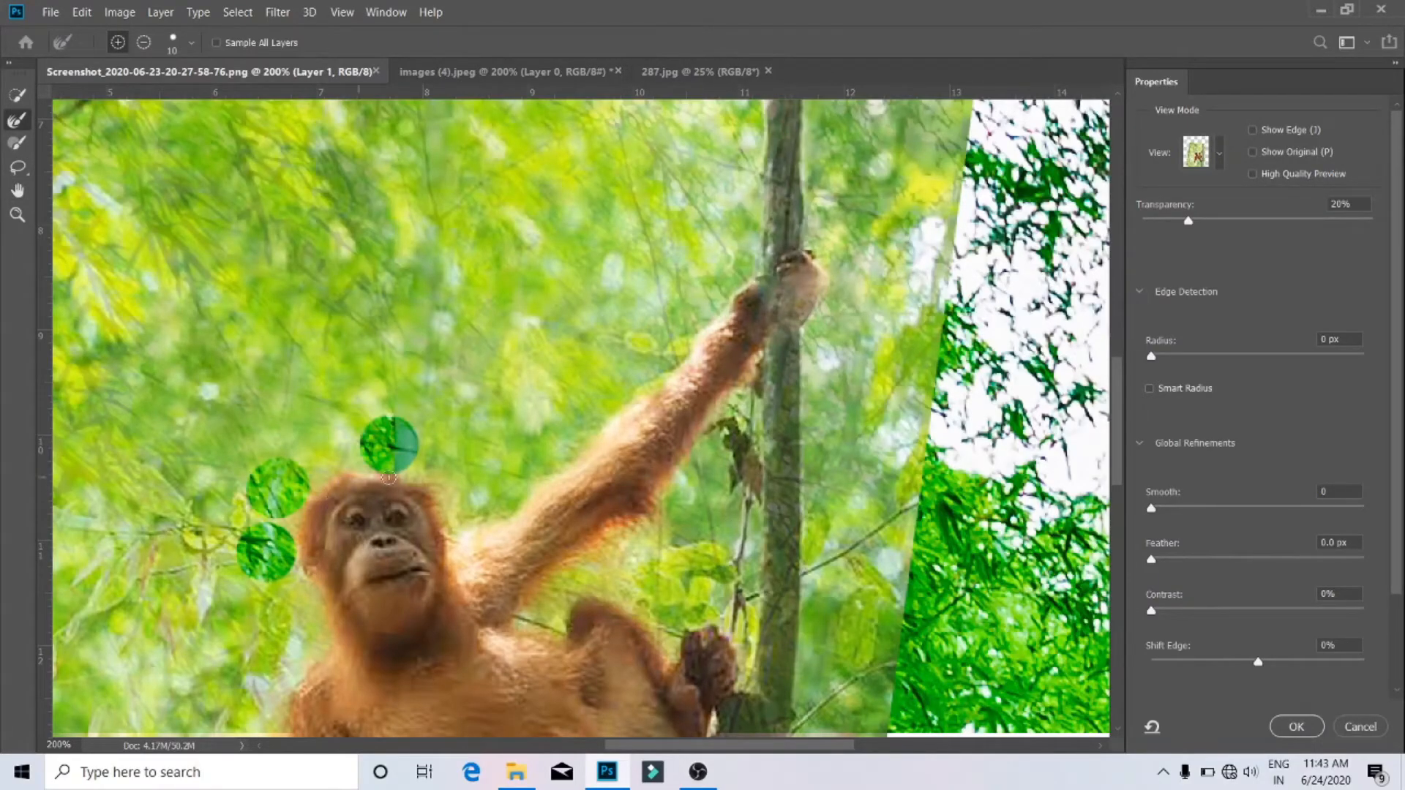
pyautogui.moveTo(1189, 221); pyautogui.dragTo(1202, 222)
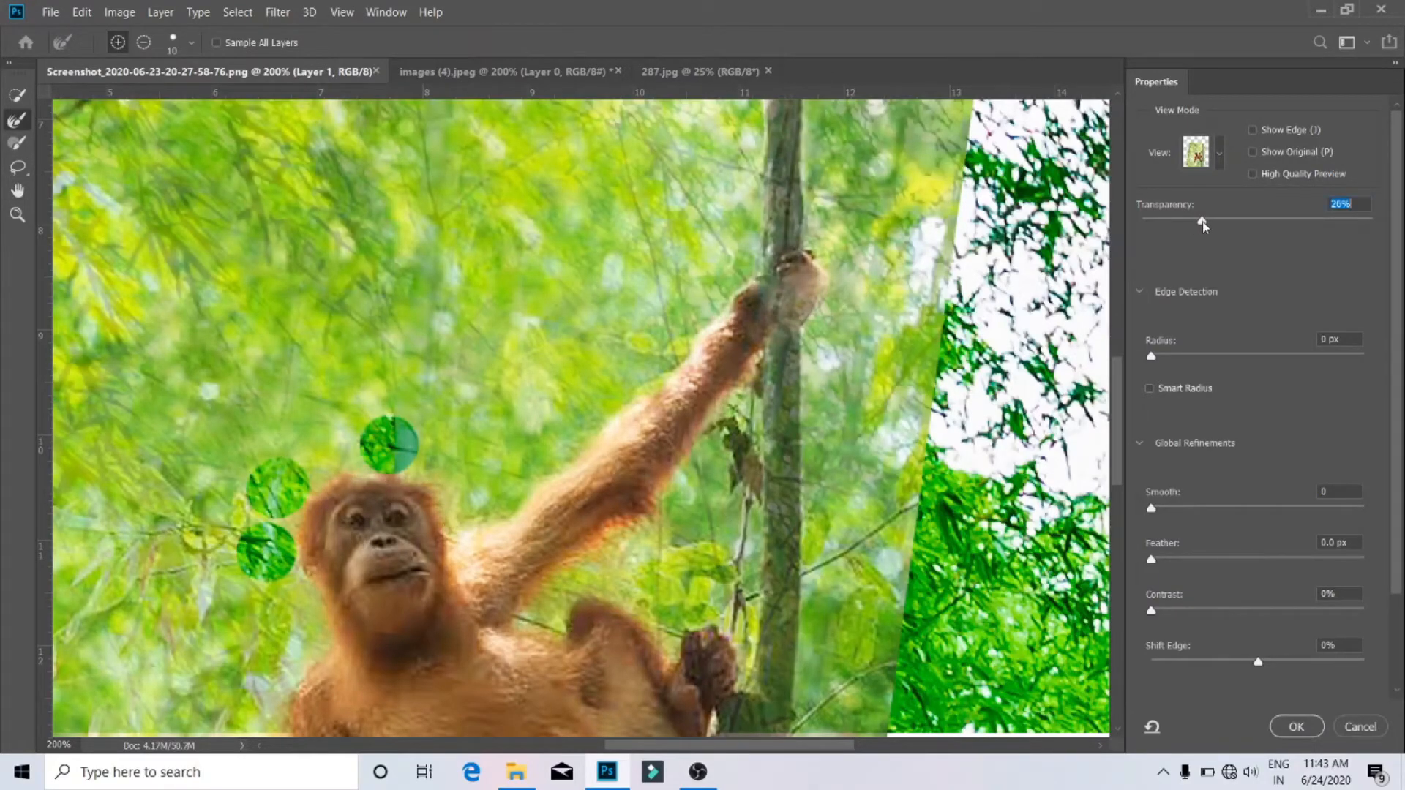
pyautogui.click(1298, 726)
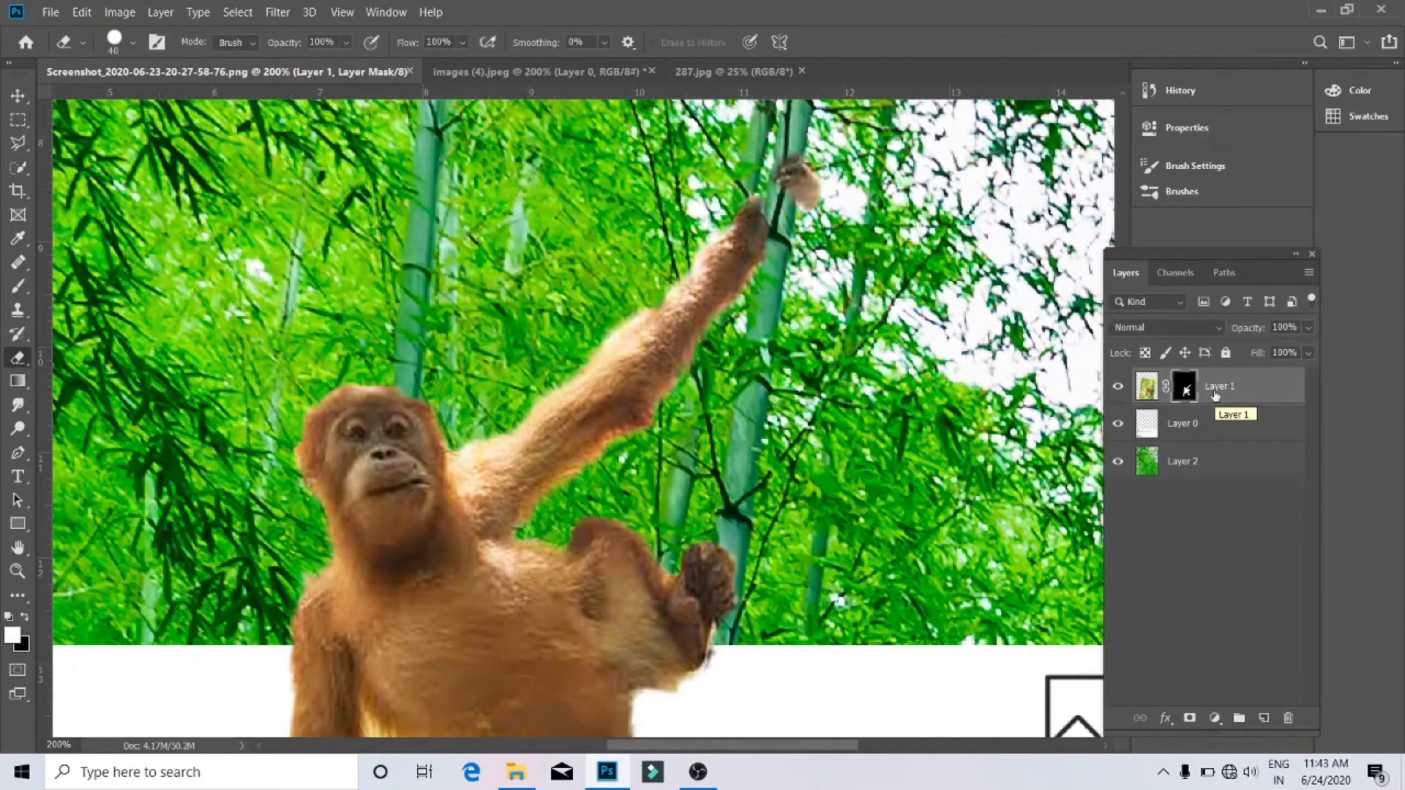
# Step: Darken the bamboo background layer with Brightness/Contrast, setting the brightness to -72
pyautogui.hotkey('ctrl', '-')
pyautogui.hotkey('ctrl', '-')
pyautogui.hotkey('ctrl', '-')
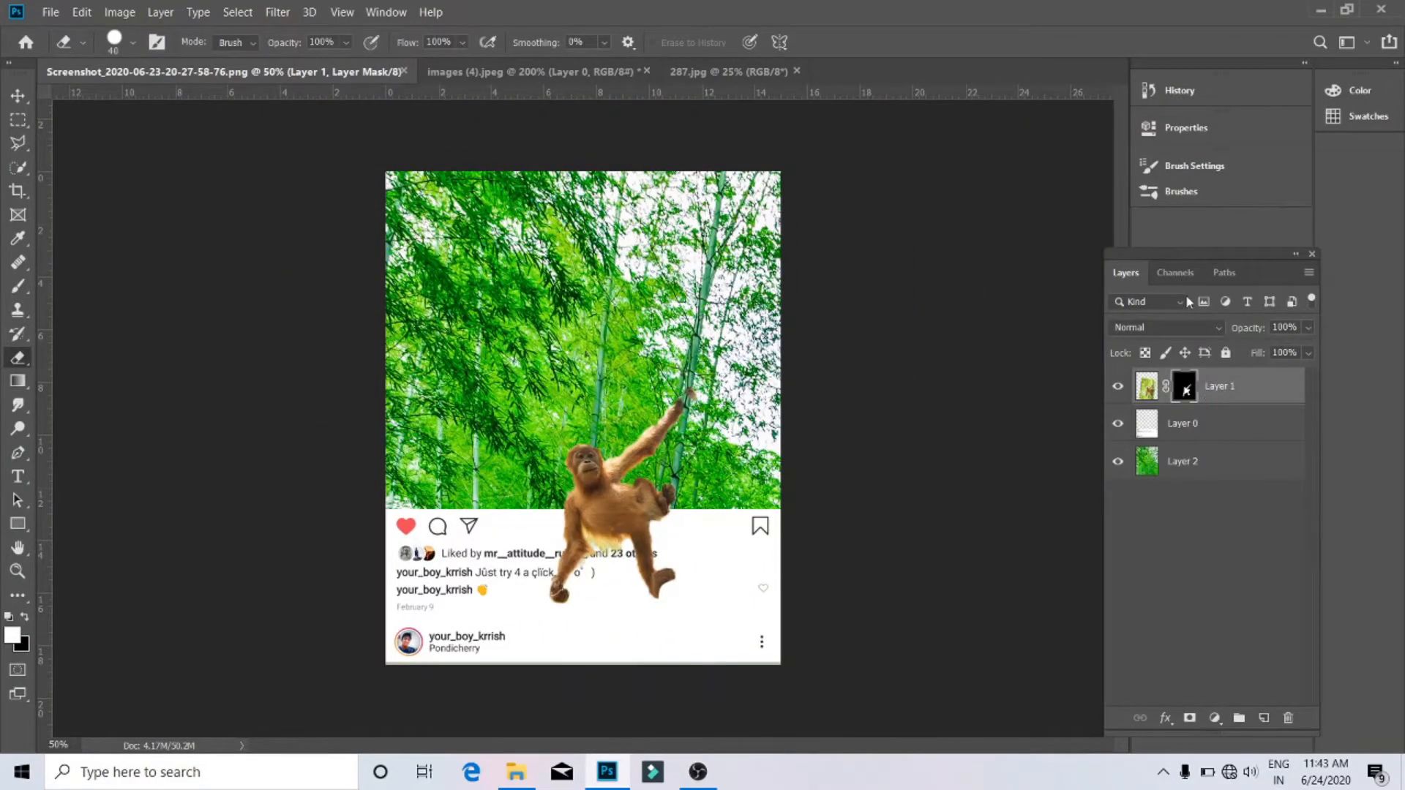
pyautogui.click(1183, 461)
pyautogui.click(119, 12)
pyautogui.moveTo(141, 53)
pyautogui.click(330, 55)
pyautogui.moveTo(839, 243); pyautogui.dragTo(796, 242)
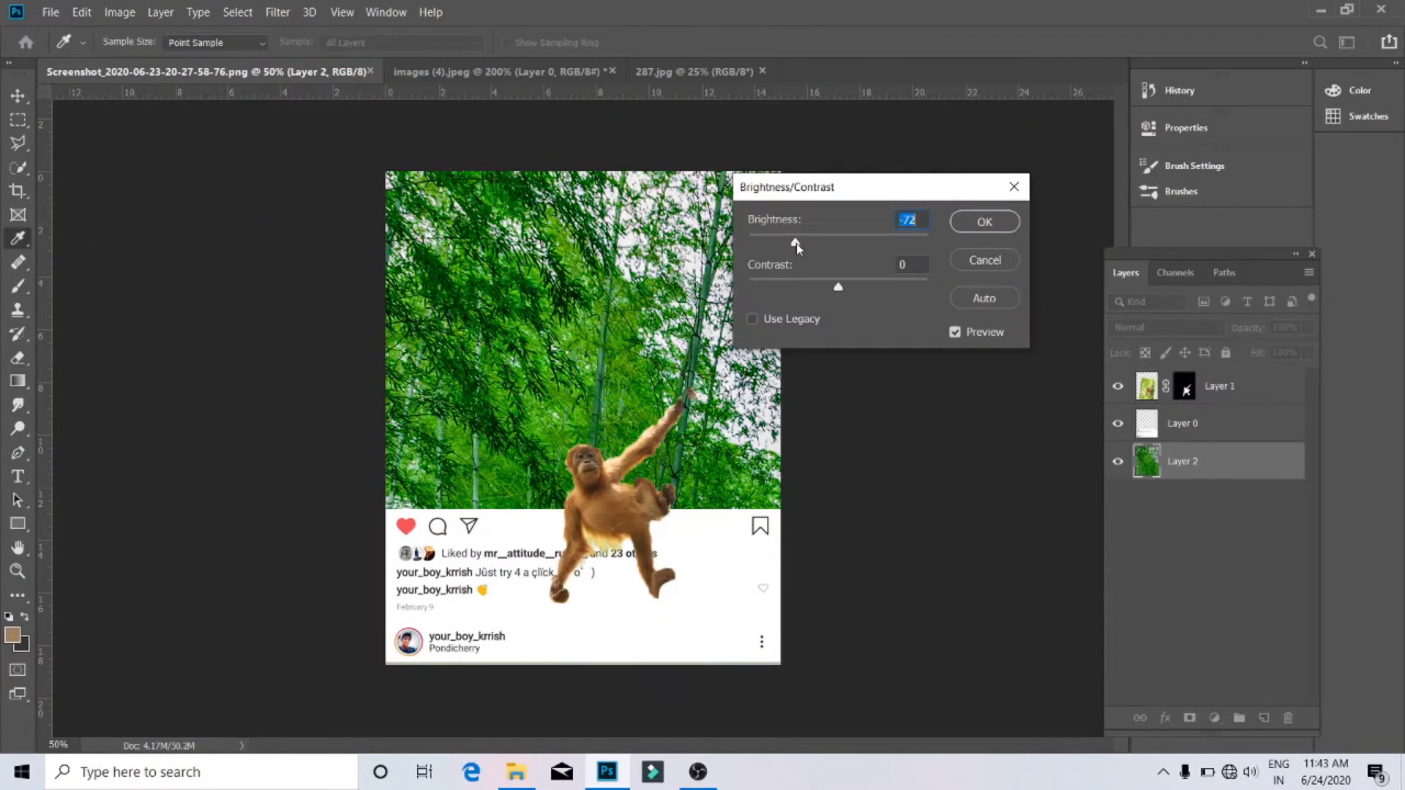
pyautogui.moveTo(836, 287); pyautogui.dragTo(840, 287)
pyautogui.click(975, 222)
# Step: Duplicate the orangutan layer and turn the copy black by reducing its lightness to the minimum with Hue/Saturation
pyautogui.rightClick(1208, 399)
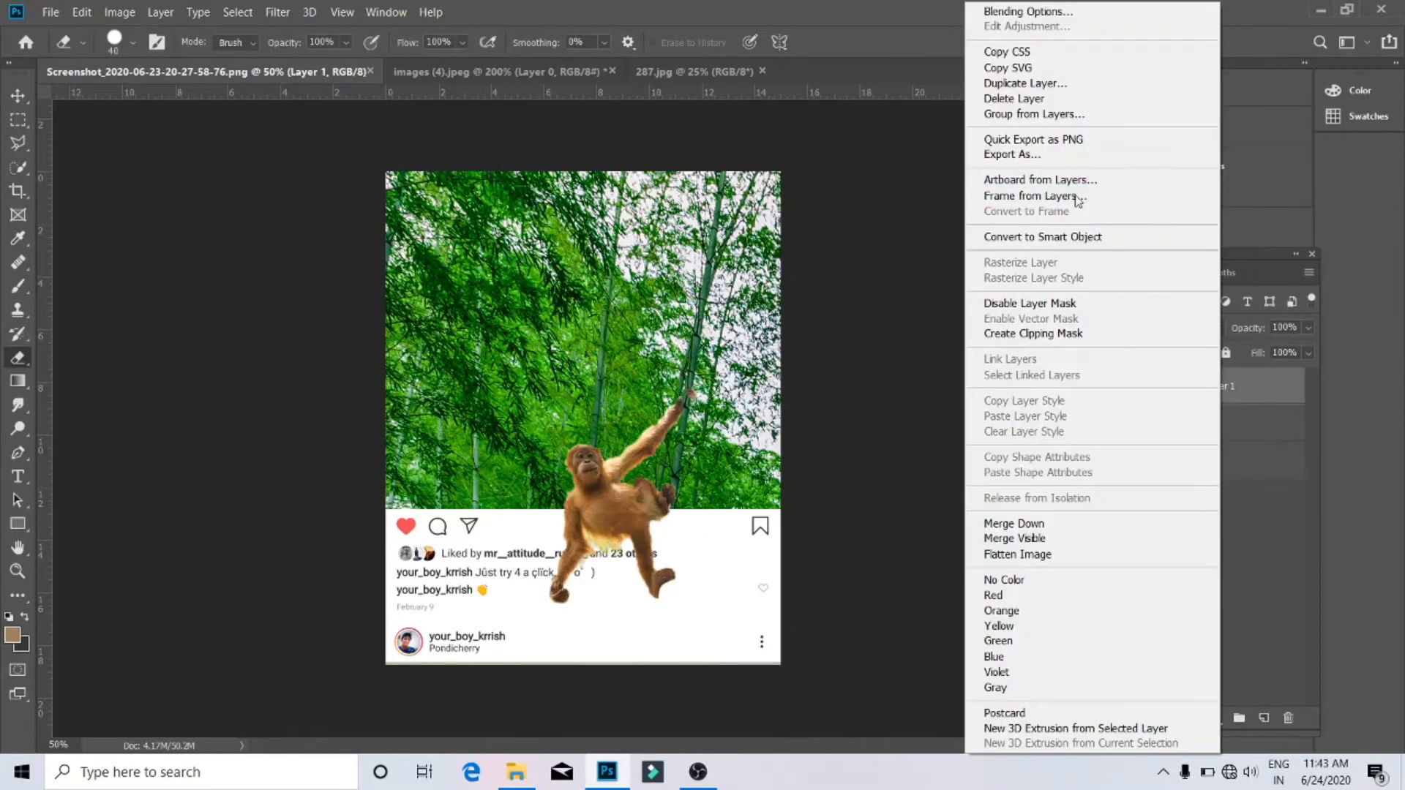
pyautogui.click(1009, 77)
pyautogui.click(853, 204)
pyautogui.click(119, 11)
pyautogui.moveTo(146, 56)
pyautogui.click(345, 148)
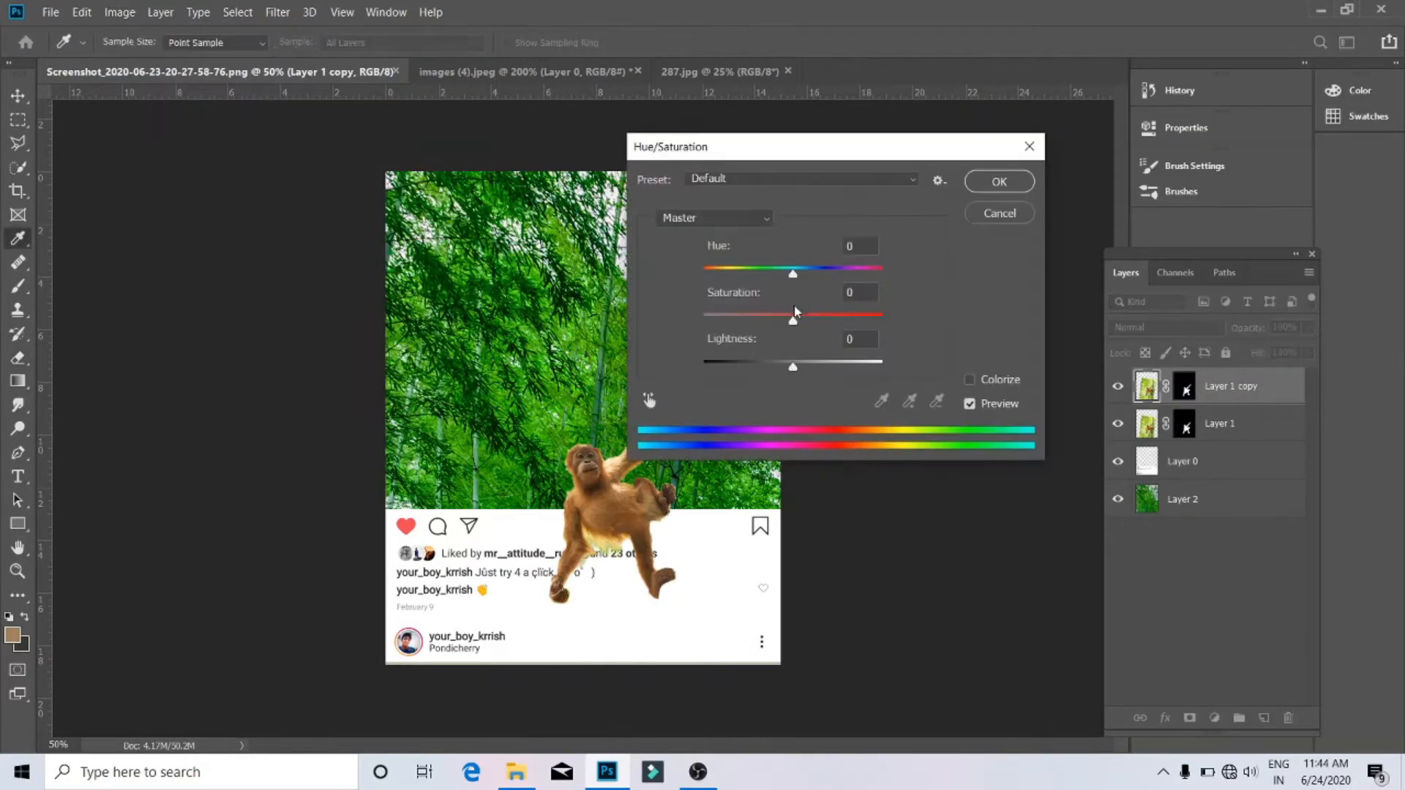
pyautogui.moveTo(794, 336); pyautogui.dragTo(704, 336)
pyautogui.click(994, 181)
# Step: Place the black copy beneath the orangutan layer and offset it down and to the left as a shadow, hiding the orangutan meanwhile
pyautogui.moveTo(1222, 424); pyautogui.dragTo(1127, 388)
pyautogui.click(1142, 425)
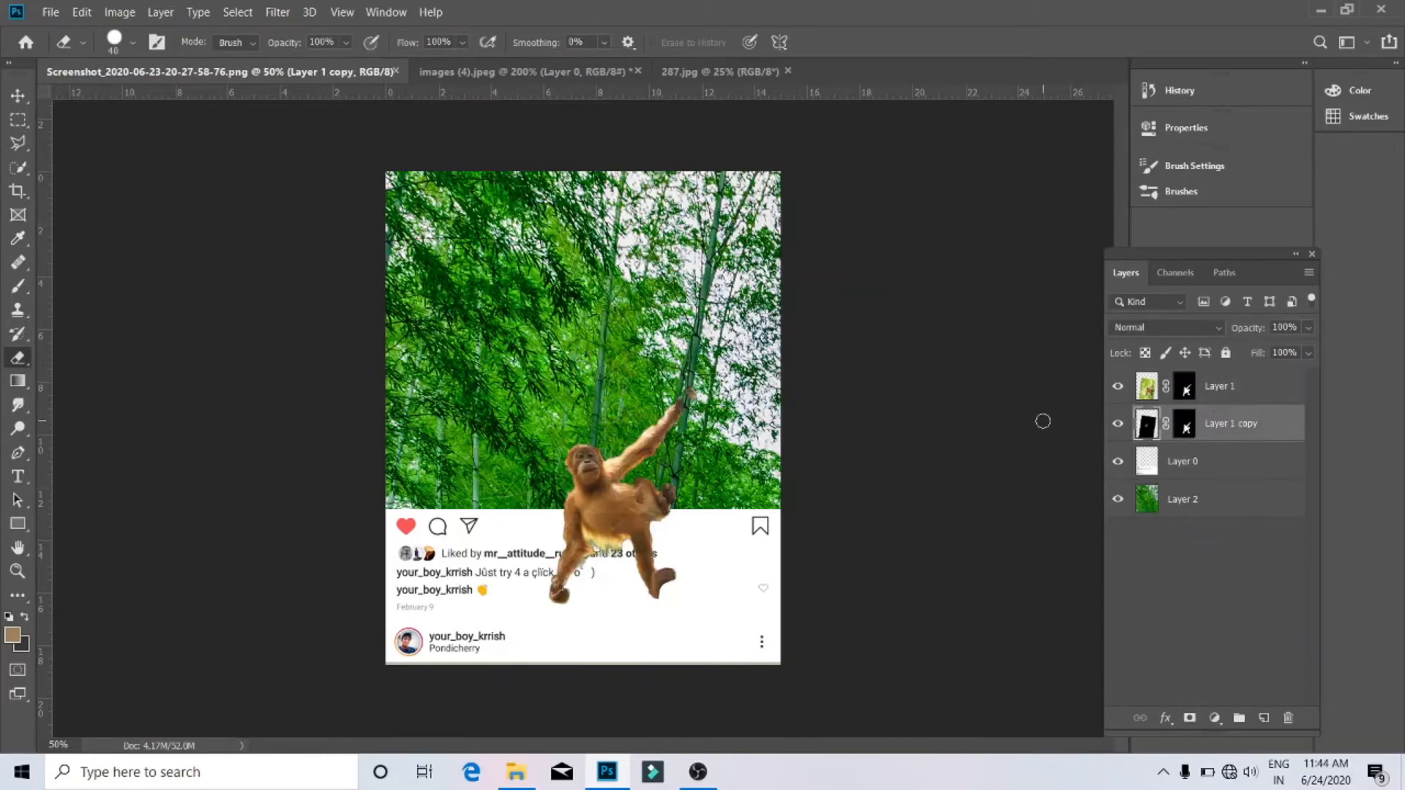
pyautogui.click(1118, 387)
pyautogui.click(18, 98)
pyautogui.moveTo(644, 486)
pyautogui.mouseDown()
pyautogui.moveTo(596, 490)
pyautogui.moveTo(628, 493)
pyautogui.mouseUp()
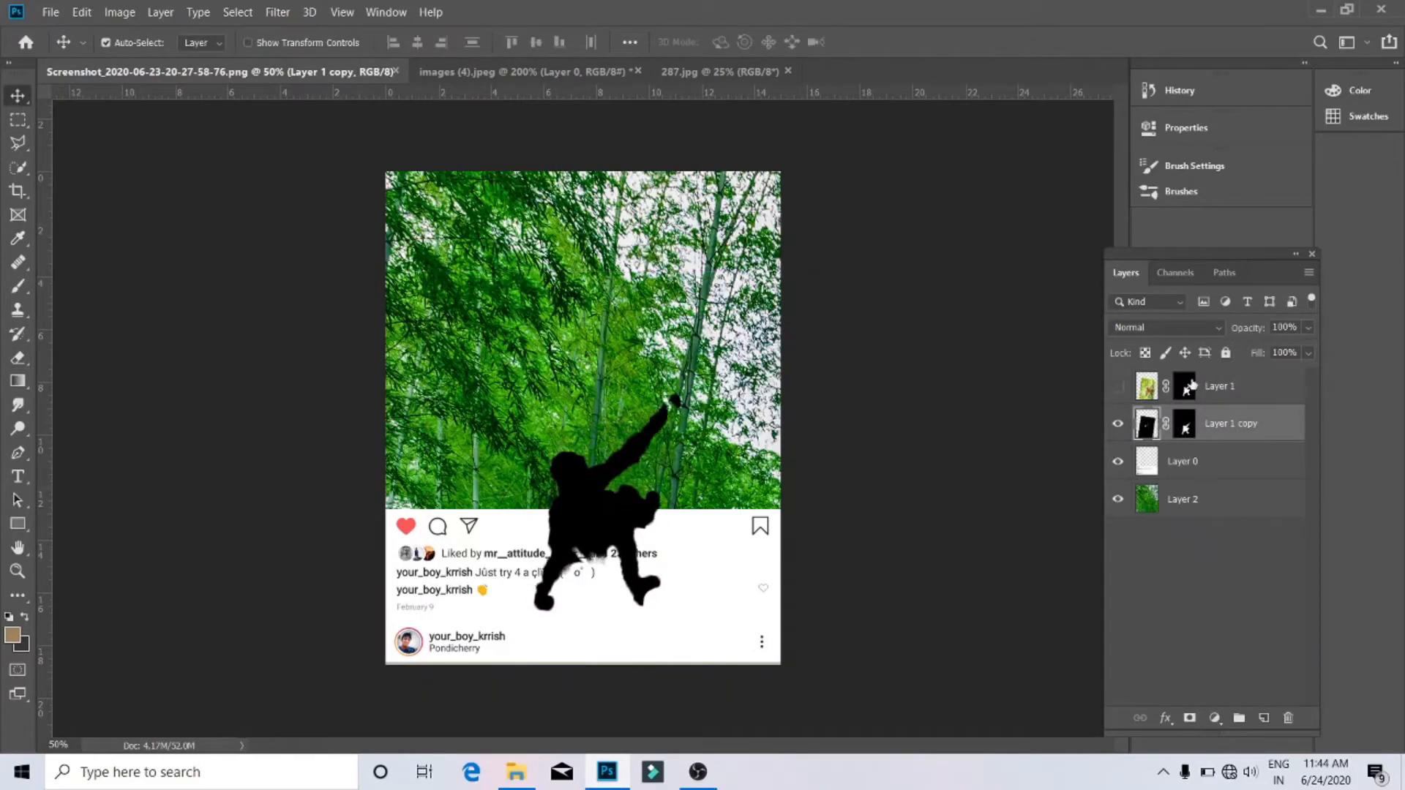
pyautogui.click(1147, 387)
pyautogui.click(1118, 386)
# Step: Shift the black shadow closer to the orangutan so that only a narrow strip shows along its left side
pyautogui.moveTo(555, 530); pyautogui.dragTo(563, 524)
pyautogui.press('Left')
pyautogui.press('Left')
pyautogui.press('Right')
pyautogui.press('Right')
pyautogui.press('Right')
pyautogui.press('Right')
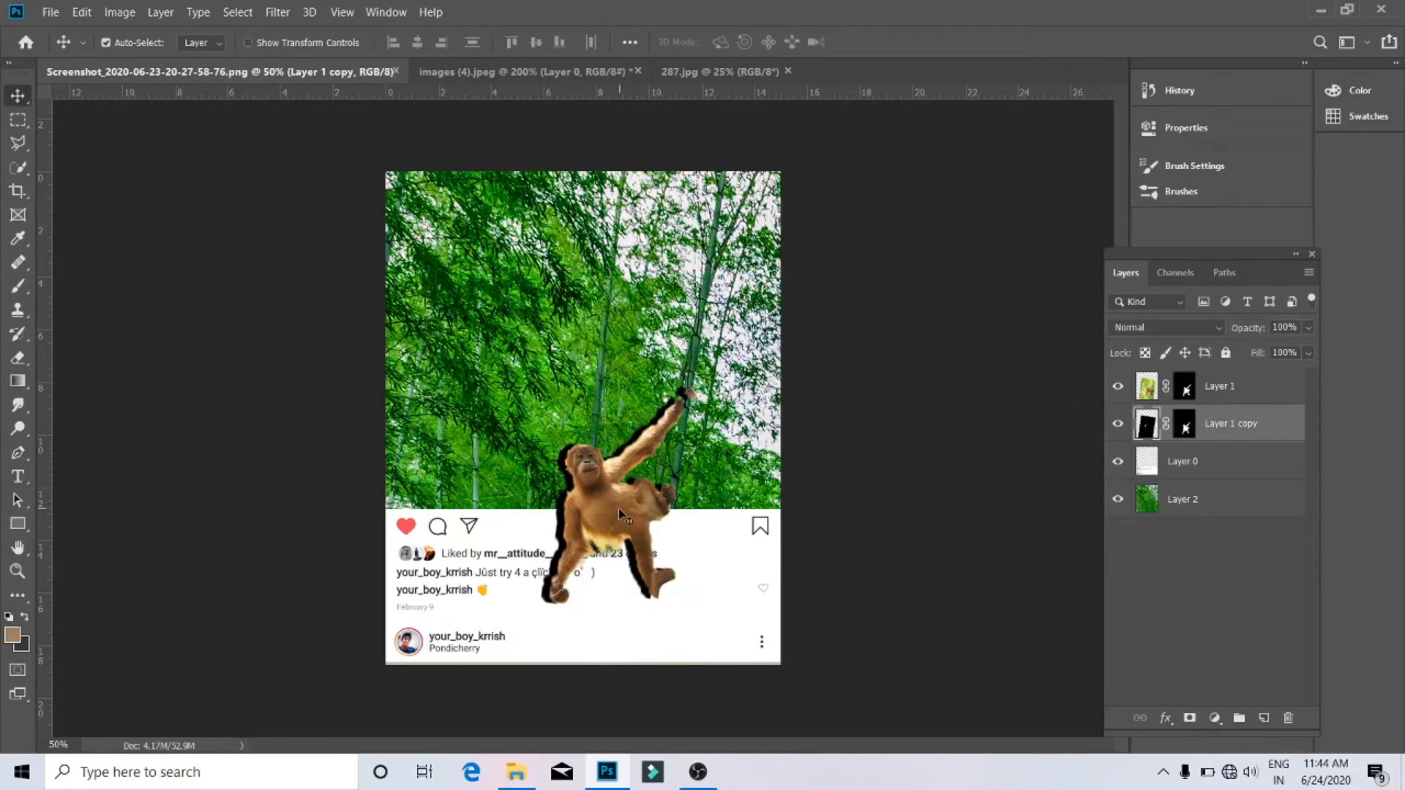
pyautogui.click(613, 504)
pyautogui.press('Right')
pyautogui.press('Right')
pyautogui.press('Right')
pyautogui.press('Left')
# Step: Set the opacity of the black shadow layer to 60%
pyautogui.click(1308, 327)
pyautogui.moveTo(1305, 349); pyautogui.dragTo(1272, 360)
pyautogui.click(1265, 424)
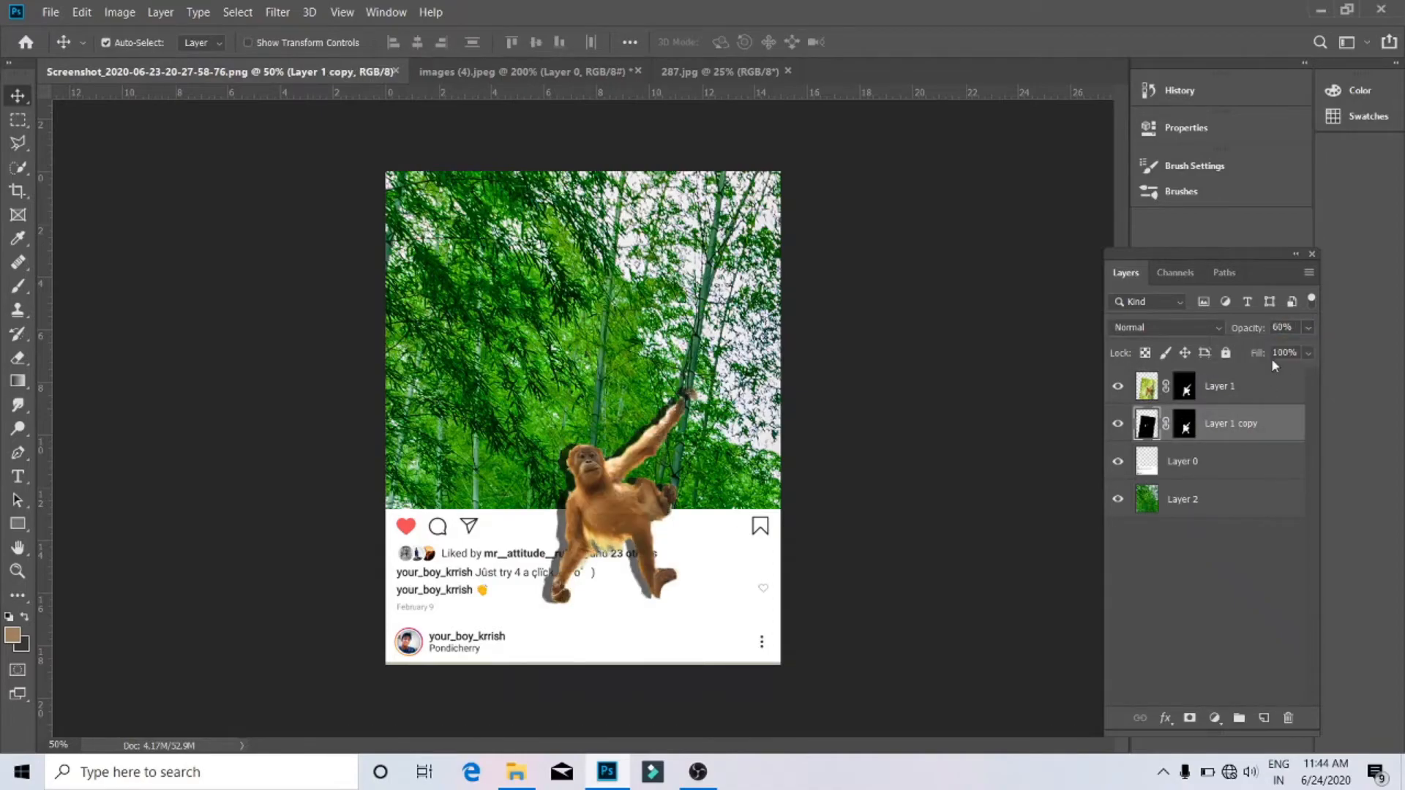
# Step: Retouch the pale fingers of the raised hand on the orangutan layer with a size 20 Healing Brush, sampling fur from the forearm
pyautogui.hotkey('ctrl', '-')
pyautogui.hotkey('ctrl', '-')
pyautogui.hotkey('ctrl', '+')
pyautogui.hotkey('ctrl', '+')
pyautogui.hotkey('ctrl', '+')
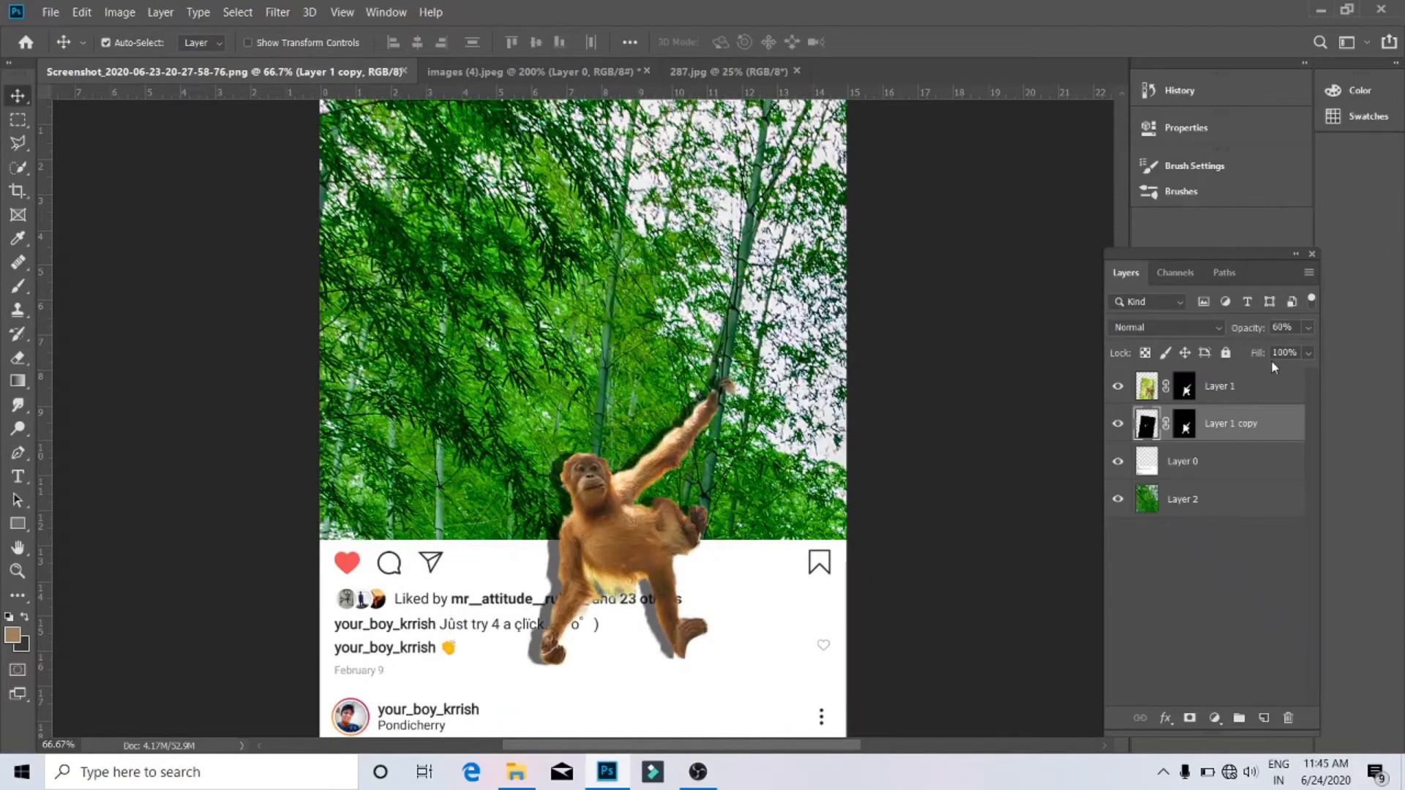
pyautogui.hotkey('ctrl', '+')
pyautogui.hotkey('ctrl', '+')
pyautogui.press('e')
pyautogui.scroll(-3, 954, 296)
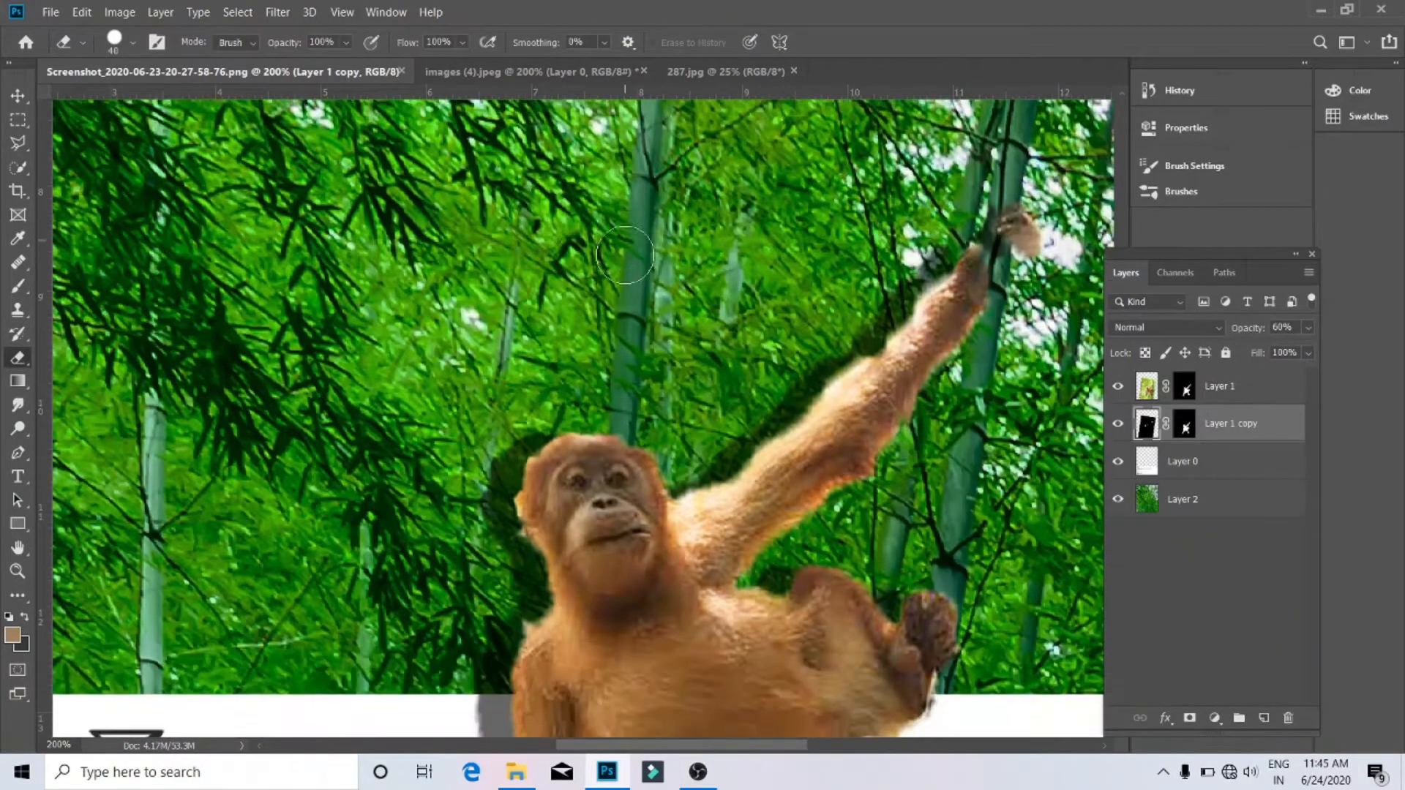
pyautogui.click(18, 262)
pyautogui.click(96, 279)
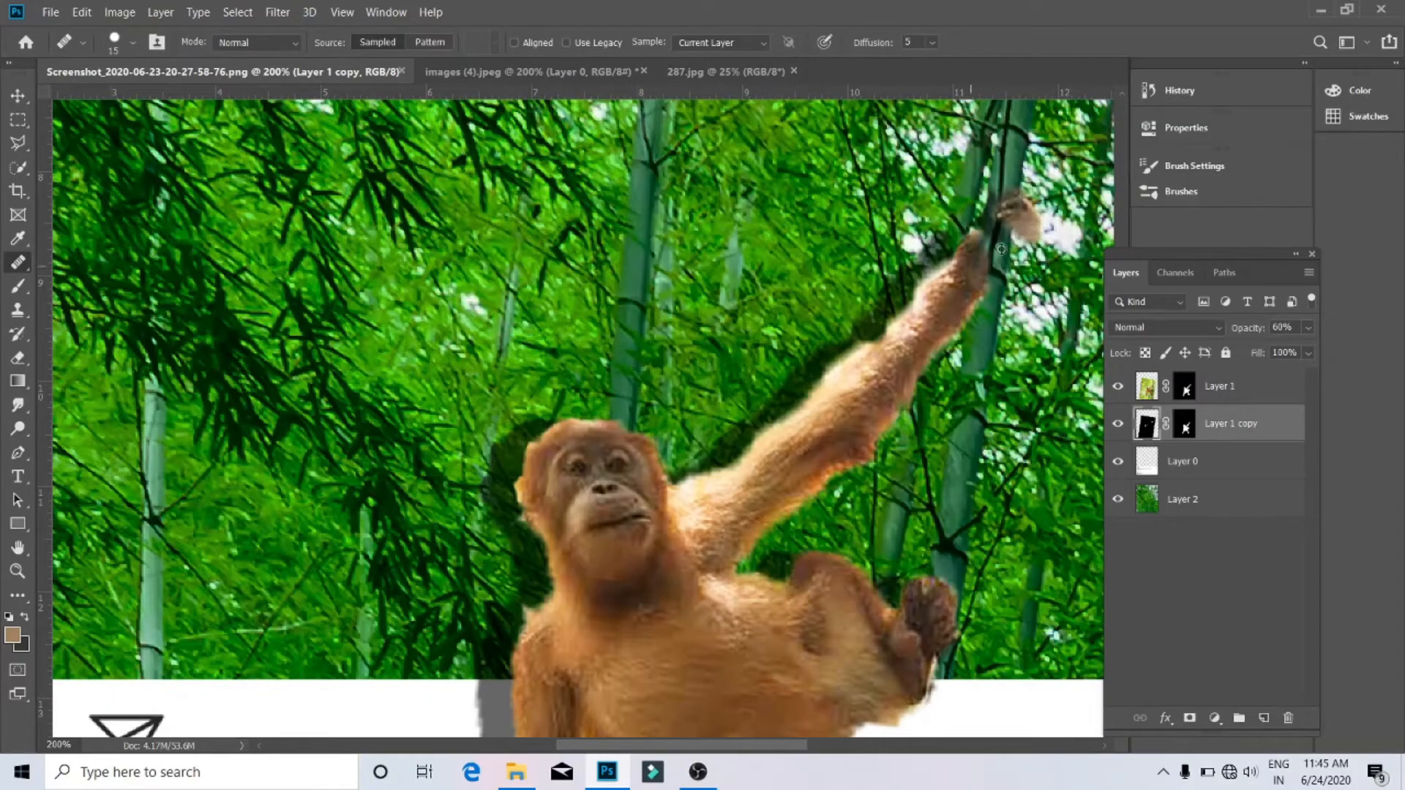
pyautogui.press(']')
pyautogui.press(']')
pyautogui.press(']')
pyautogui.press(']')
pyautogui.click(1146, 387)
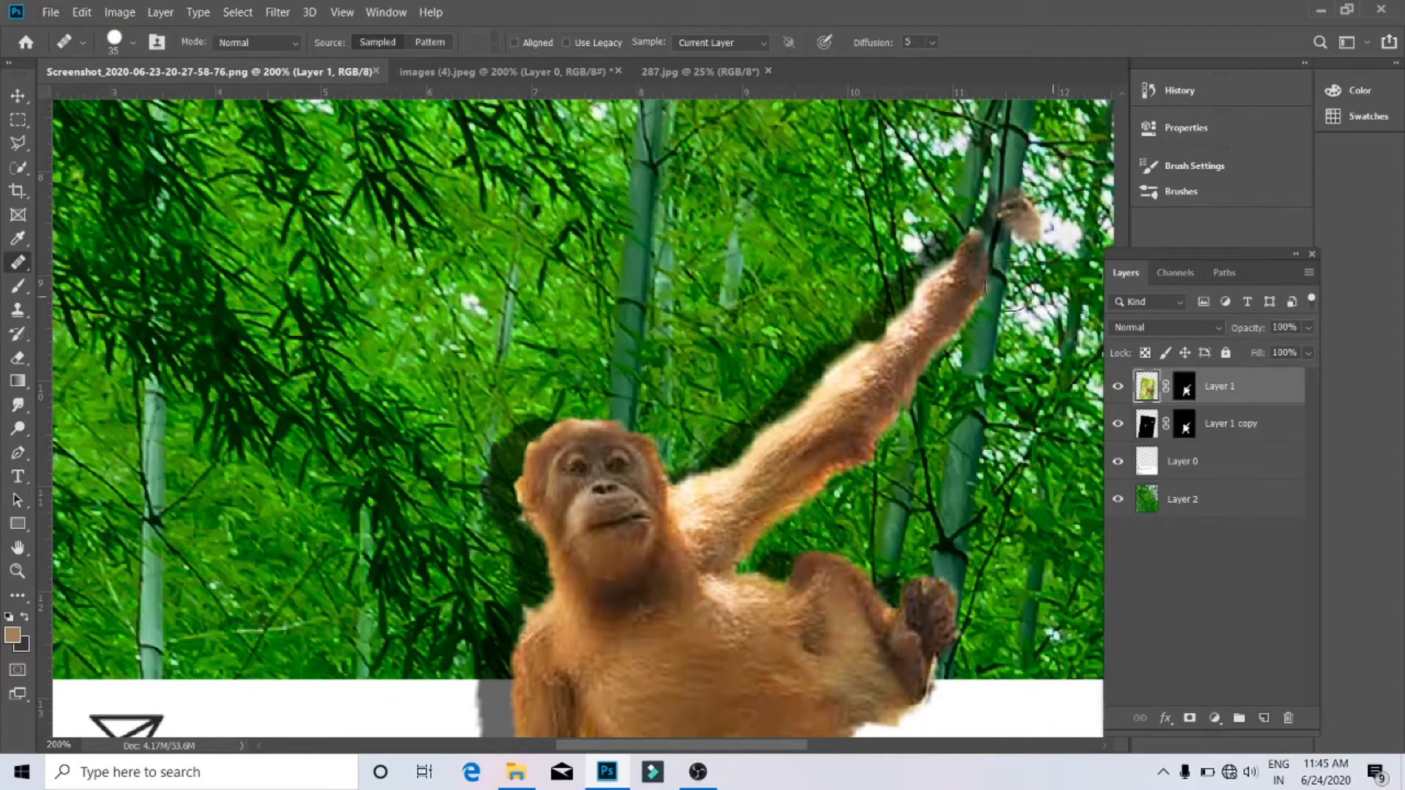
pyautogui.keyDown('alt'); pyautogui.click(963, 280); pyautogui.keyUp('alt')
pyautogui.press('[')
pyautogui.press('[')
pyautogui.press('[')
pyautogui.moveTo(1029, 228)
pyautogui.mouseDown()
pyautogui.moveTo(1017, 237)
pyautogui.moveTo(1027, 240)
pyautogui.mouseUp()
# Step: Touch up the bamboo background layer beside the raised wrist with the Healing Brush, then reselect the orangutan layer
pyautogui.click(1182, 499)
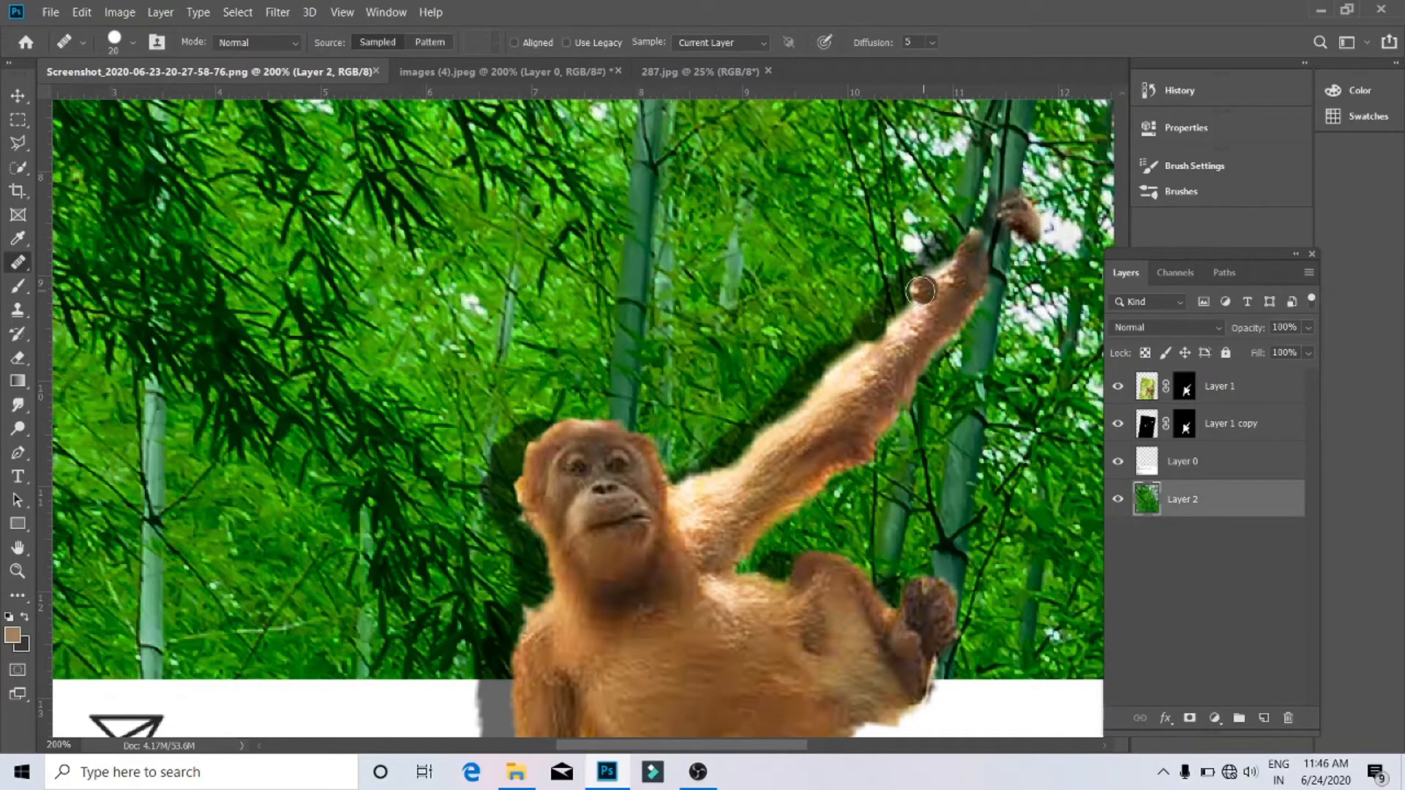
pyautogui.moveTo(975, 259); pyautogui.dragTo(949, 287)
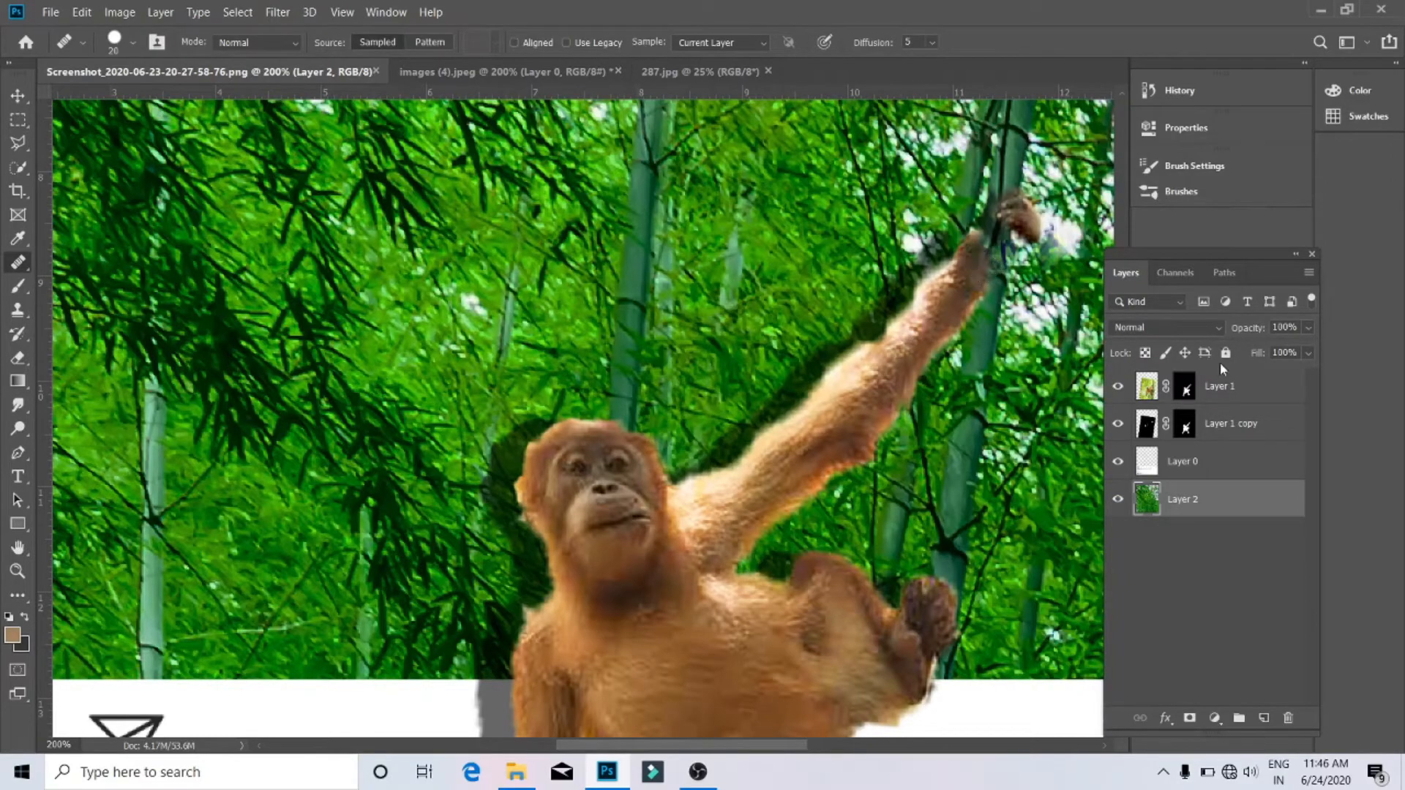
pyautogui.click(1179, 387)
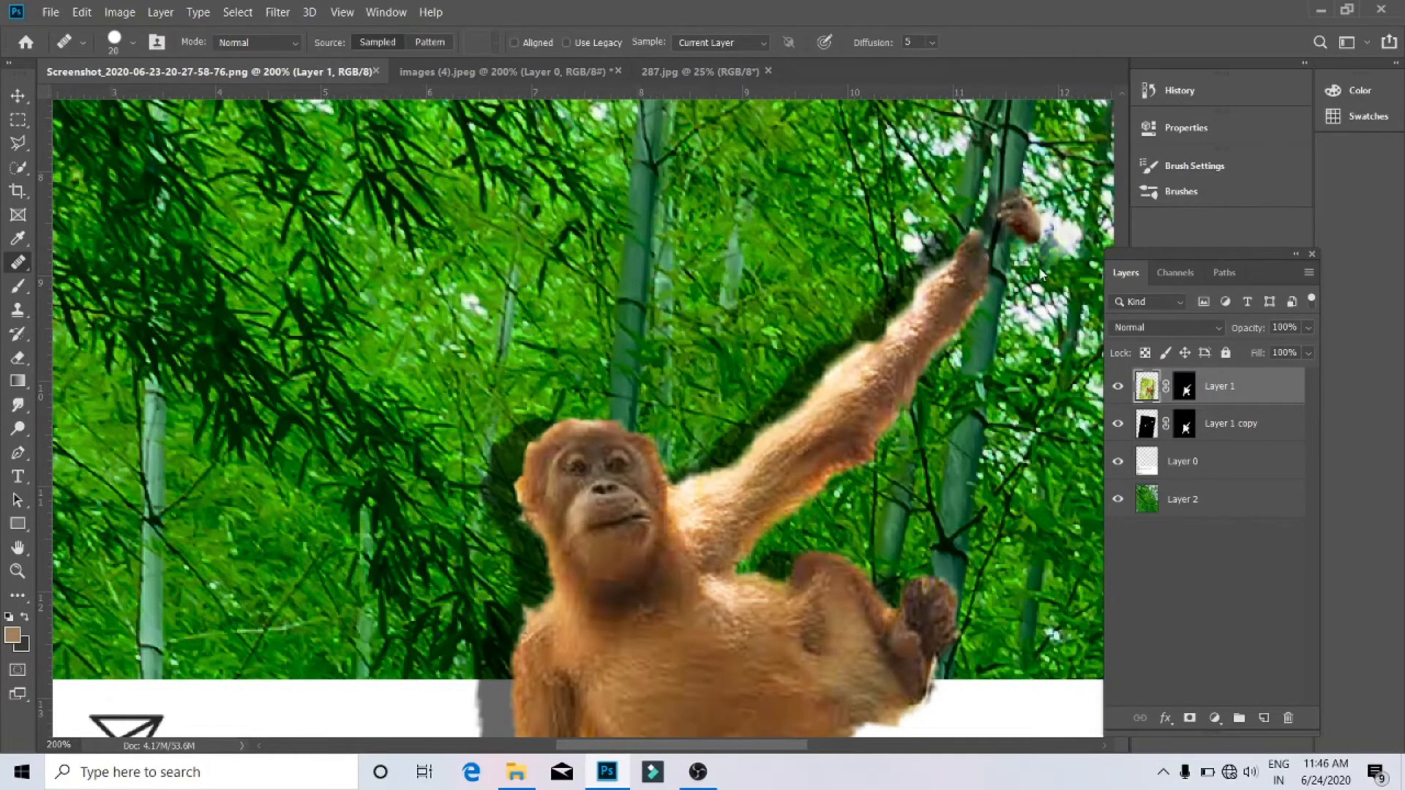
# Step: Add the 14 pt text "tT.K.EDITZ...." beside the orangutan's raised hand
pyautogui.hotkey('ctrl', '-')
pyautogui.hotkey('ctrl', '-')
pyautogui.hotkey('ctrl', '-')
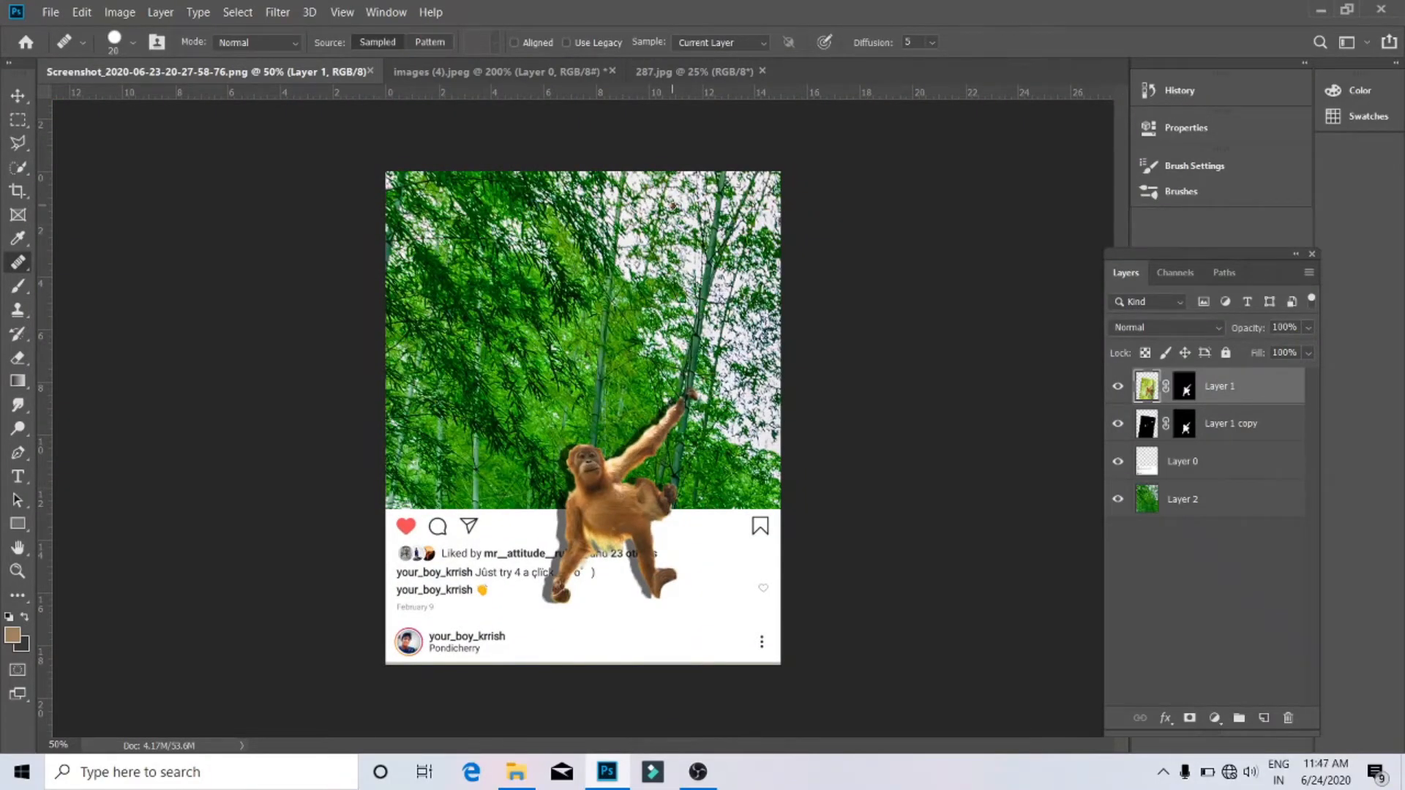
pyautogui.click(18, 477)
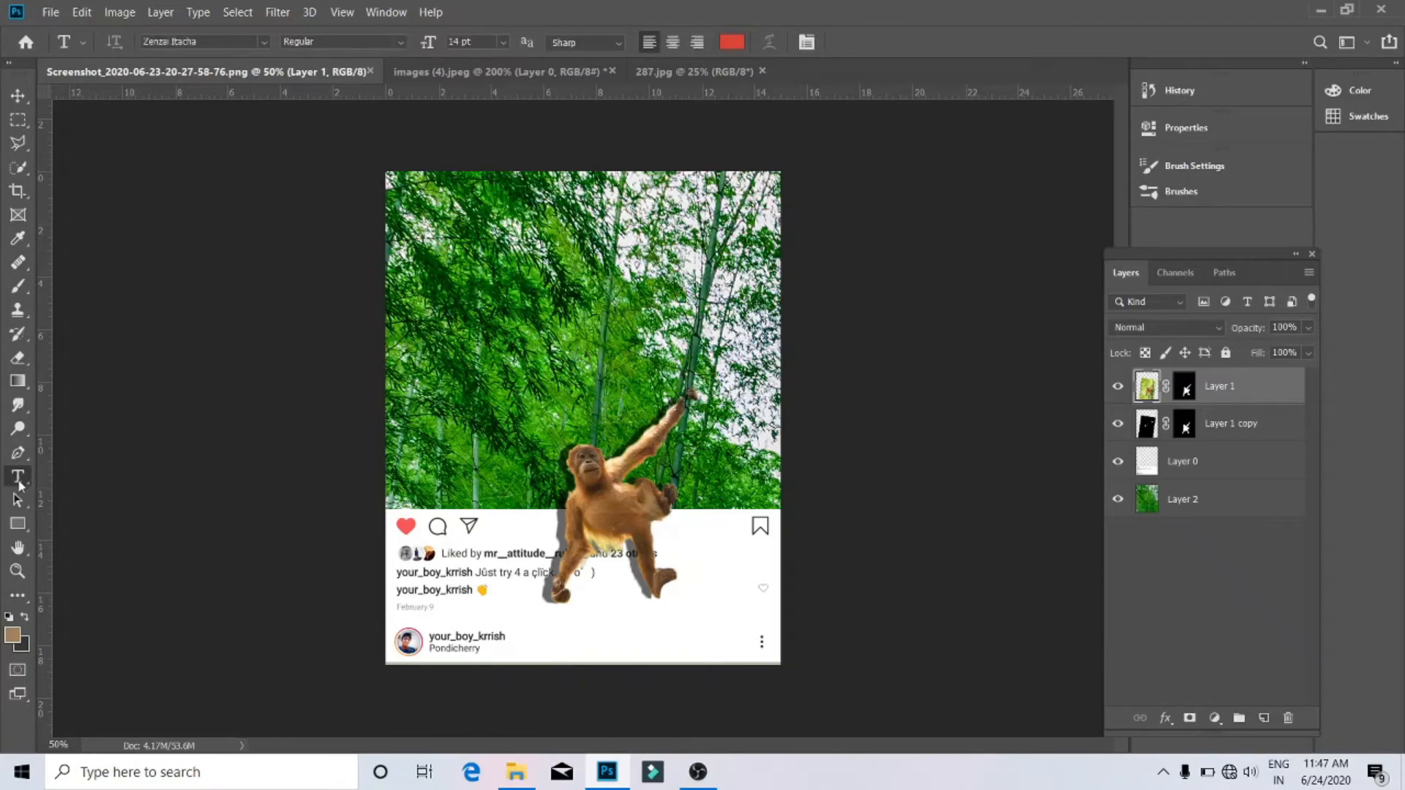
pyautogui.click(1026, 449)
pyautogui.hotkey('ctrl', '+')
pyautogui.hotkey('ctrl', '+')
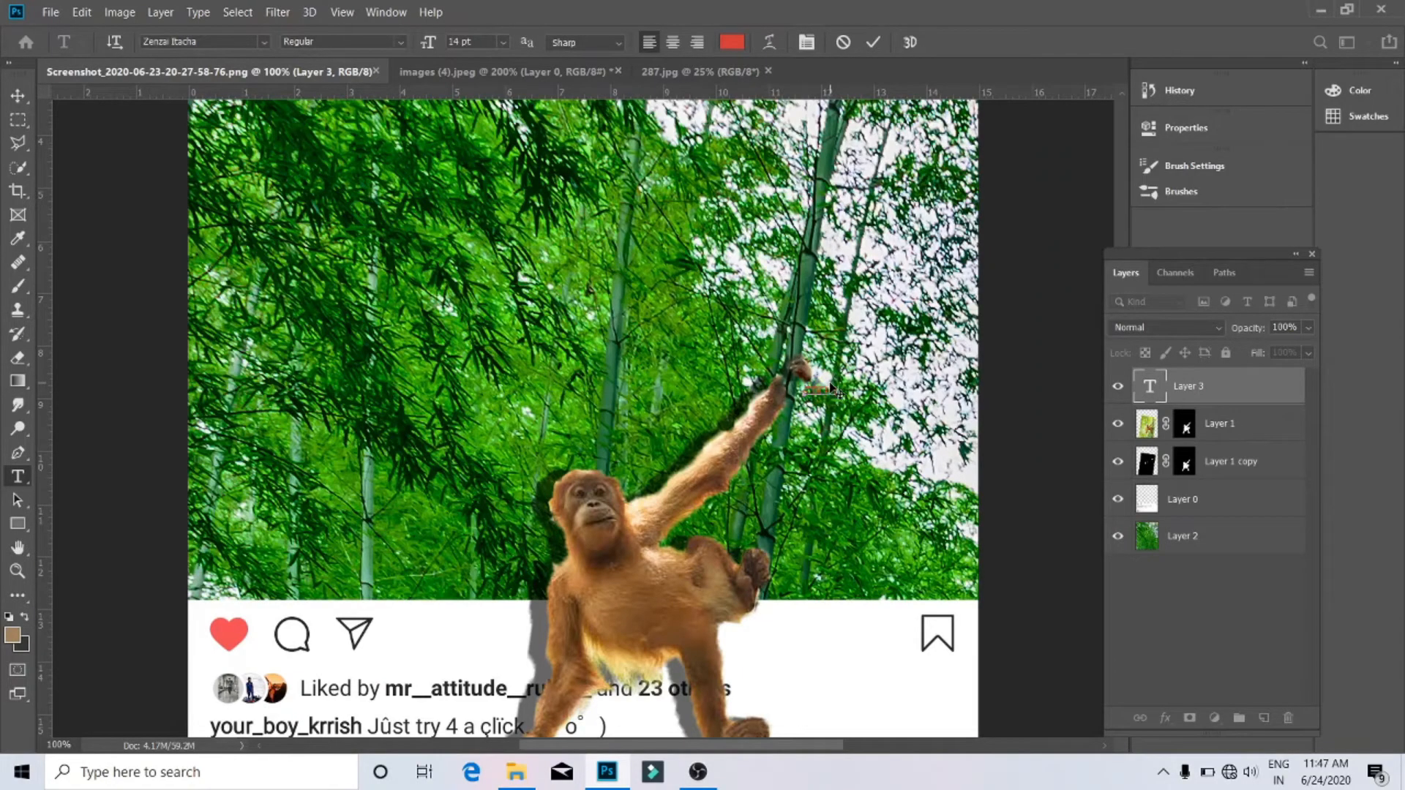
# Step: Set the text size to 36 pt and shift the text left against the orangutan's raised hand
pyautogui.doubleClick(828, 392)
pyautogui.click(261, 40)
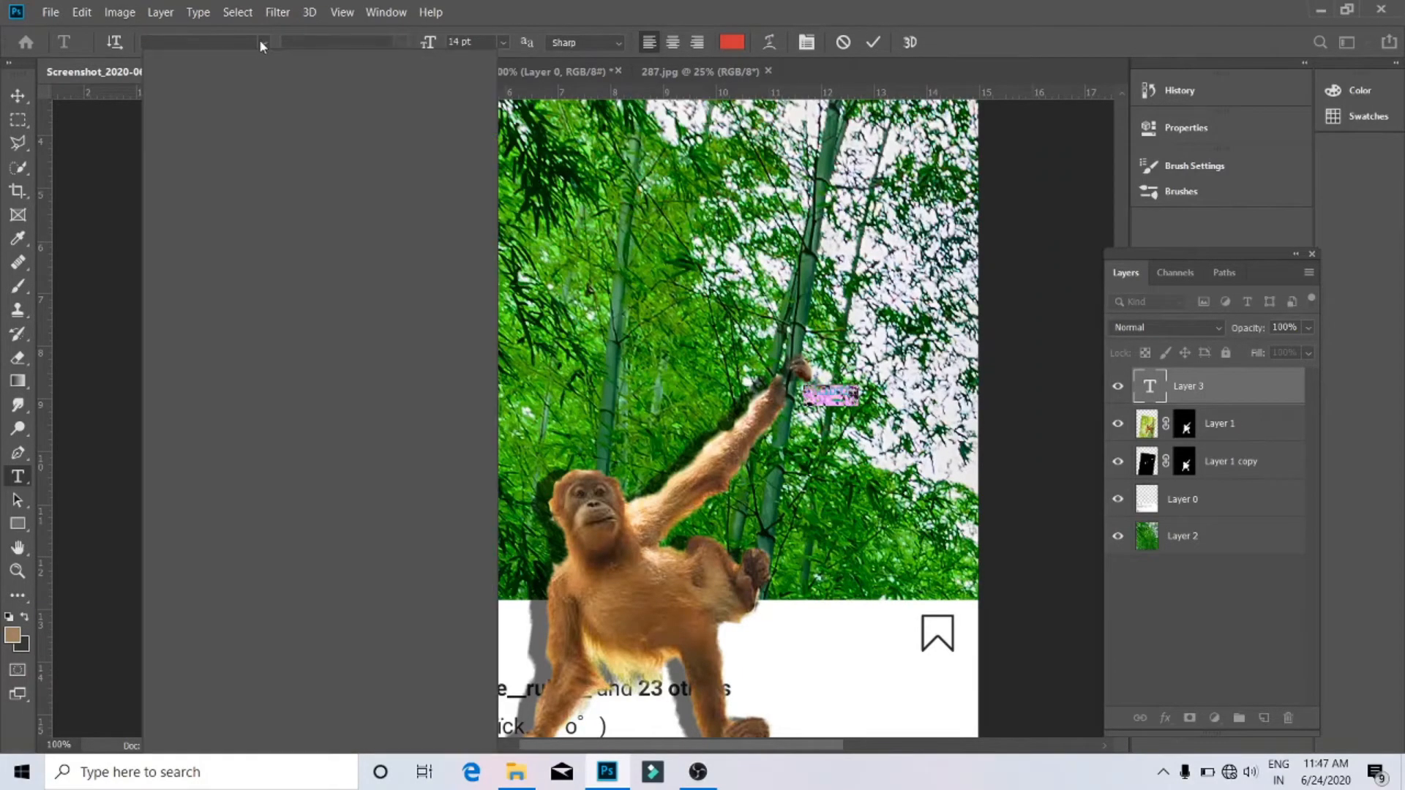
pyautogui.click(398, 39)
pyautogui.click(502, 41)
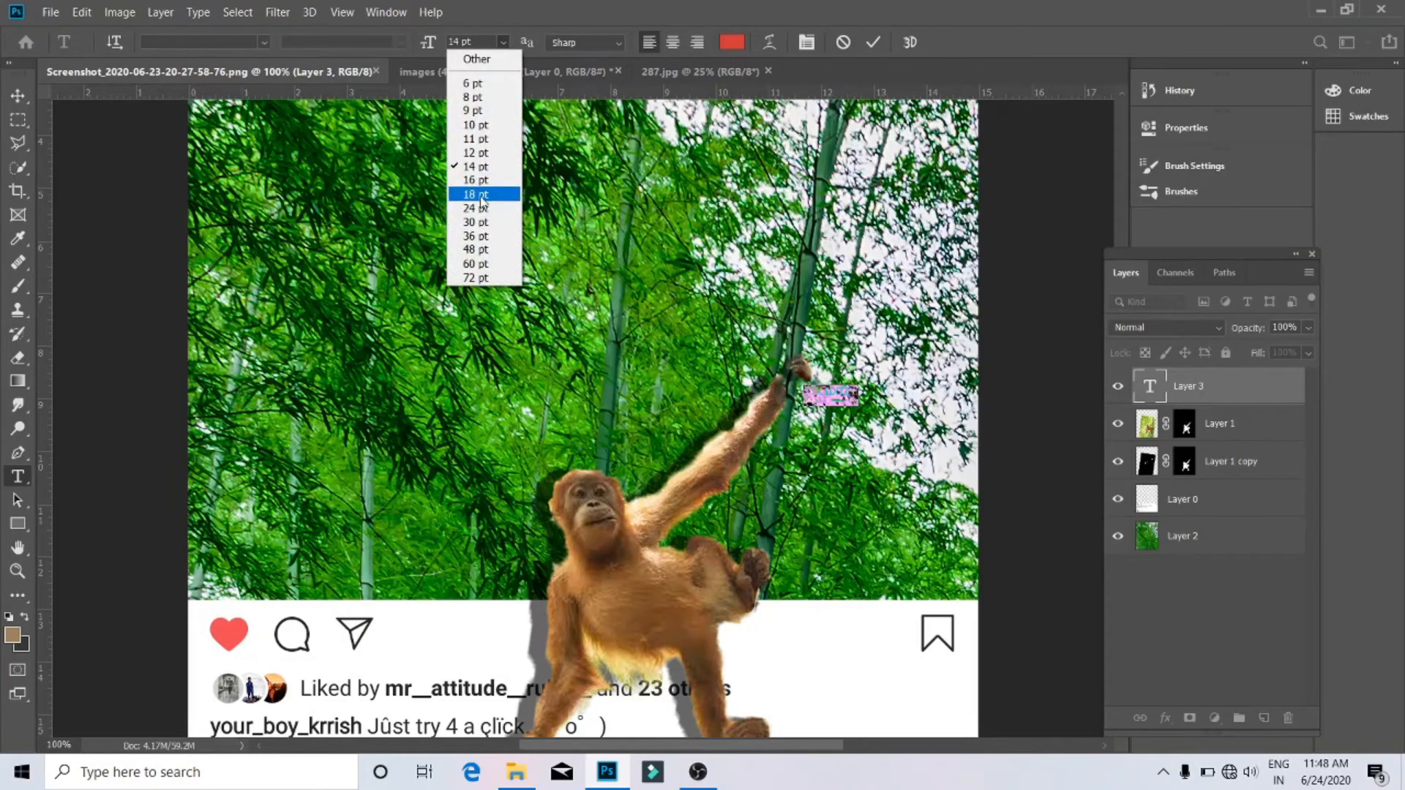
pyautogui.click(468, 236)
pyautogui.click(18, 95)
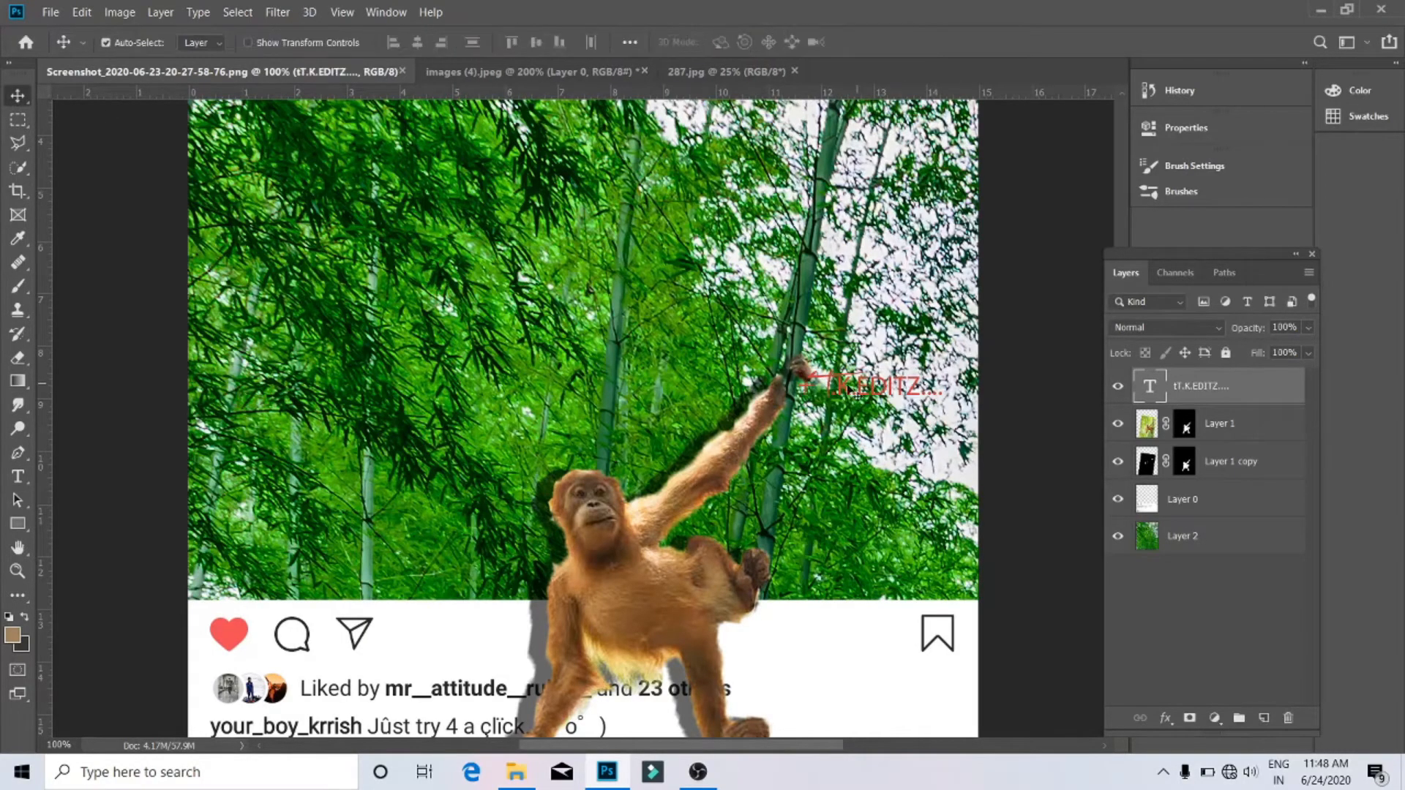
pyautogui.moveTo(848, 389)
pyautogui.mouseDown()
pyautogui.moveTo(816, 391)
pyautogui.moveTo(823, 383)
pyautogui.mouseUp()
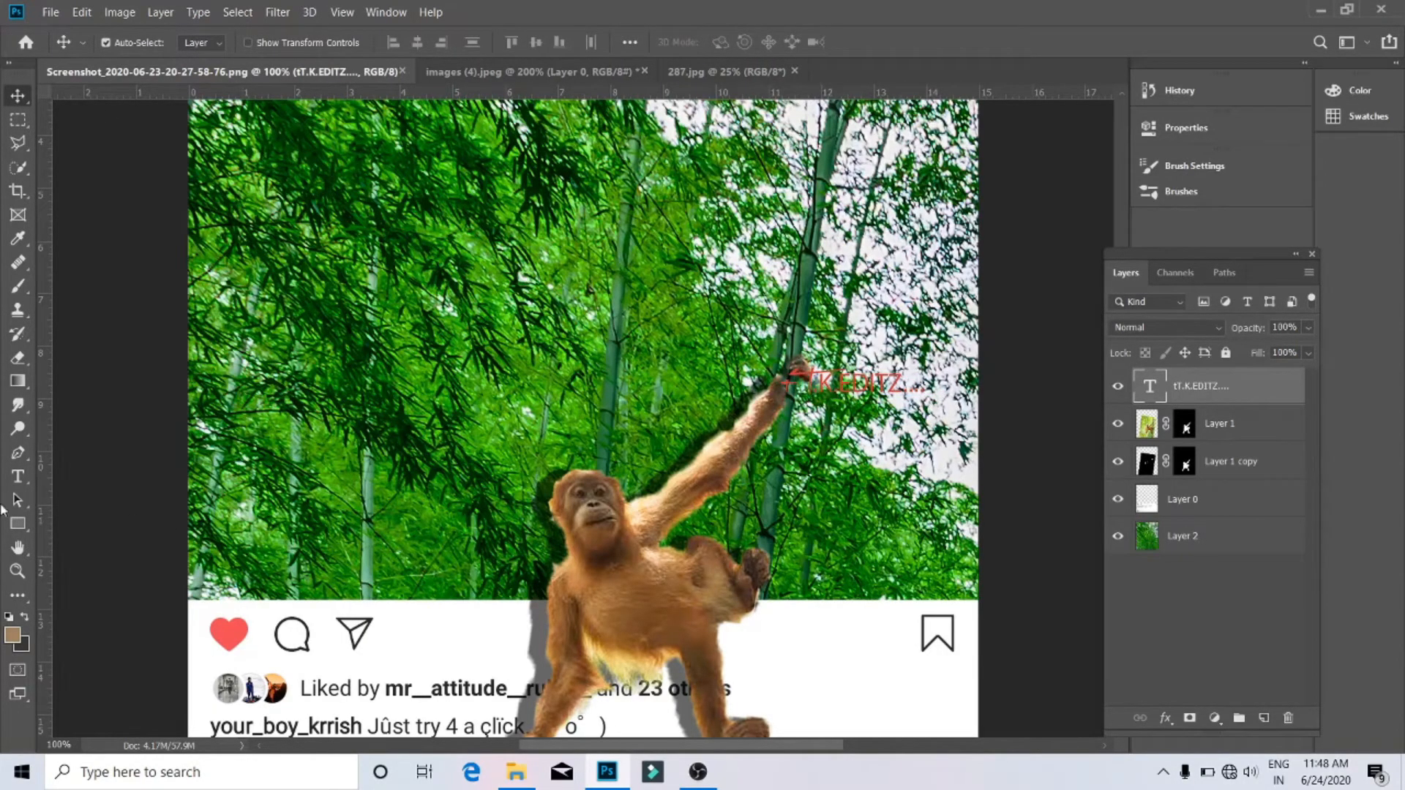
# Step: Correct the text to read "T.K.editz.......", removing the extra leading letter and retyping the word in lowercase
pyautogui.click(18, 476)
pyautogui.click(793, 388)
pyautogui.press('BackSpace')
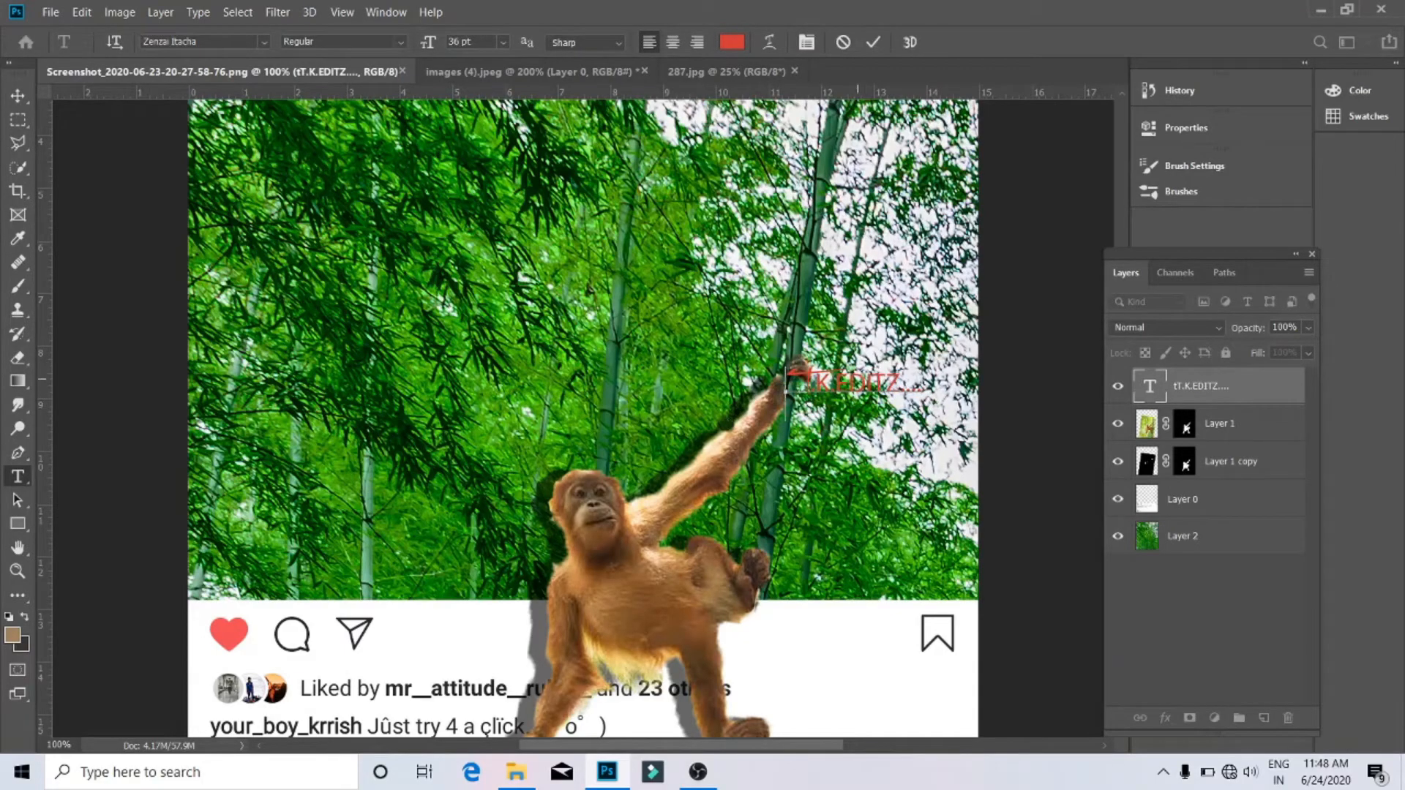
pyautogui.click(904, 381)
pyautogui.press('BackSpace')
pyautogui.press('BackSpace')
pyautogui.press('BackSpace')
pyautogui.write('editz')
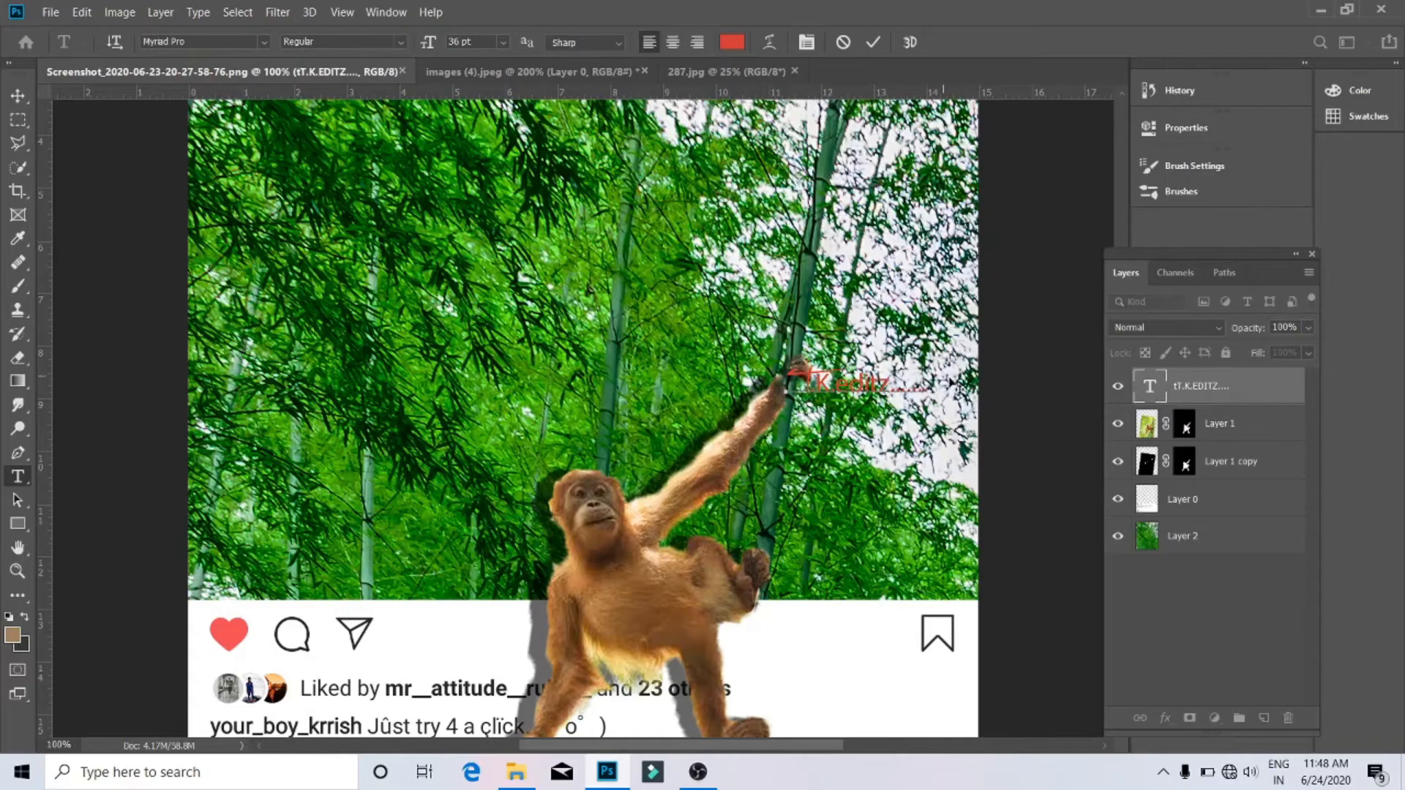
# Step: Change the whole text to the AmazObitaemOstrovBold font and a dark teal colour
pyautogui.hotkey('ctrl', 'a')
pyautogui.click(263, 41)
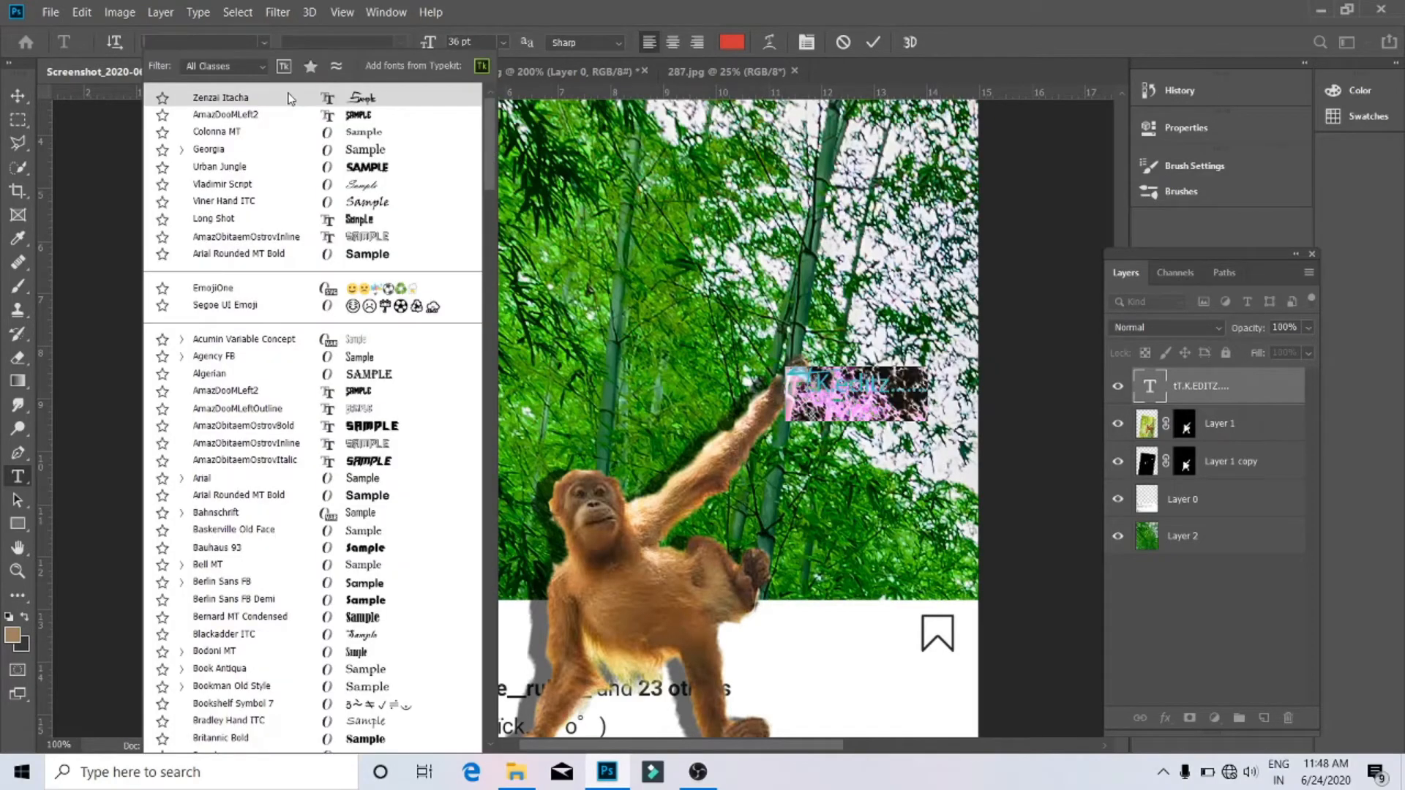
pyautogui.click(377, 98)
pyautogui.click(264, 42)
pyautogui.click(412, 329)
pyautogui.click(731, 42)
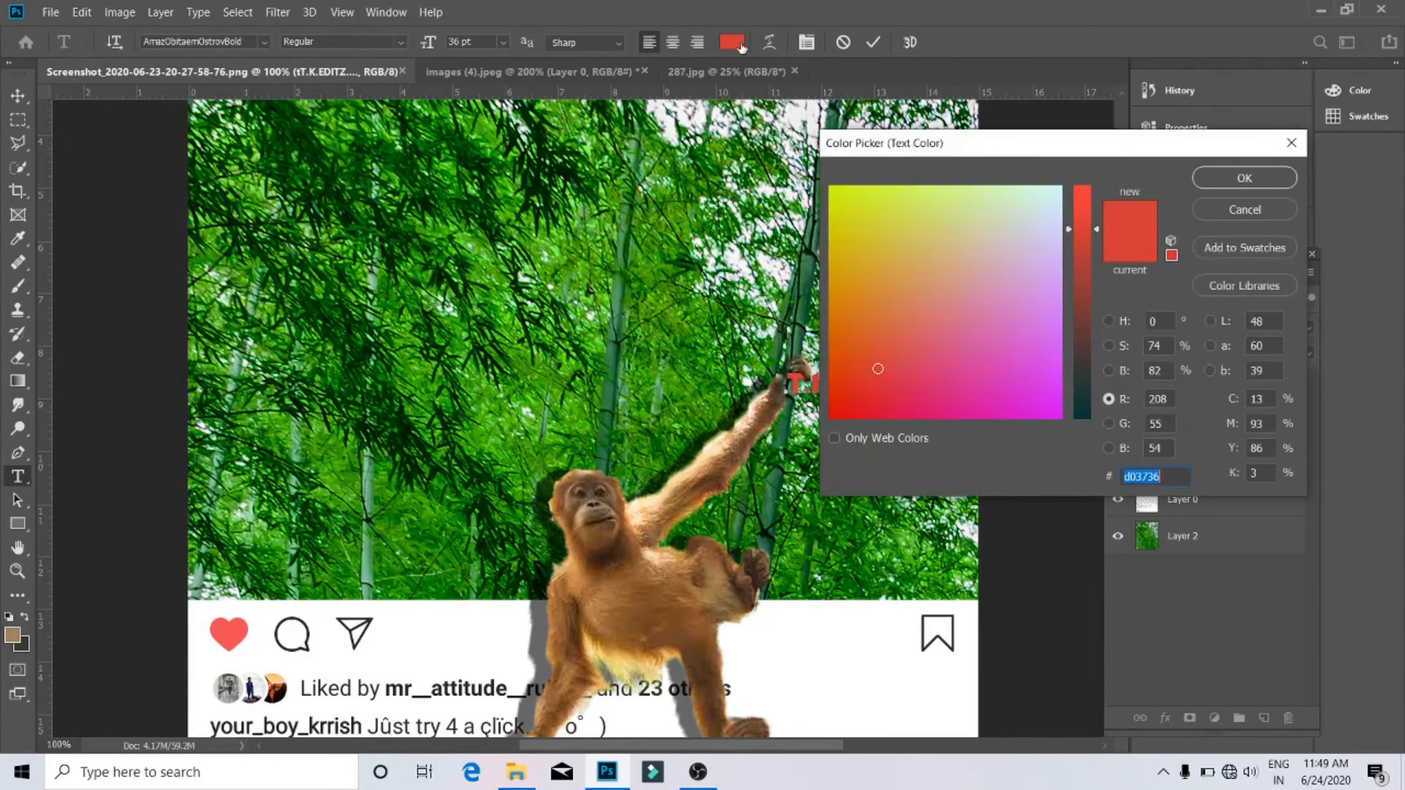
pyautogui.click(1078, 411)
pyautogui.click(1223, 177)
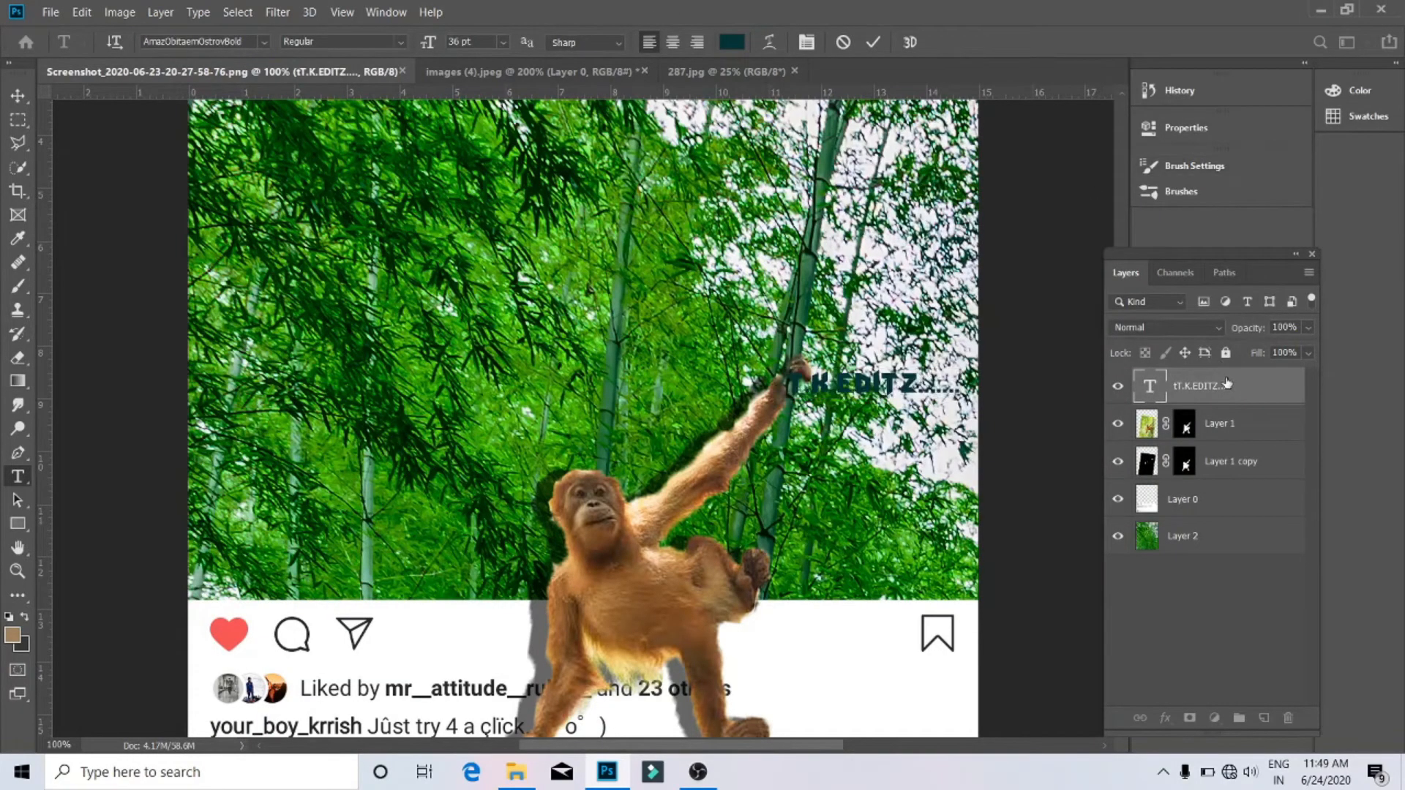
# Step: Apply Stroke and Drop Shadow layer effects to the text layer
pyautogui.doubleClick(1273, 386)
pyautogui.scroll(-2, 818, 461)
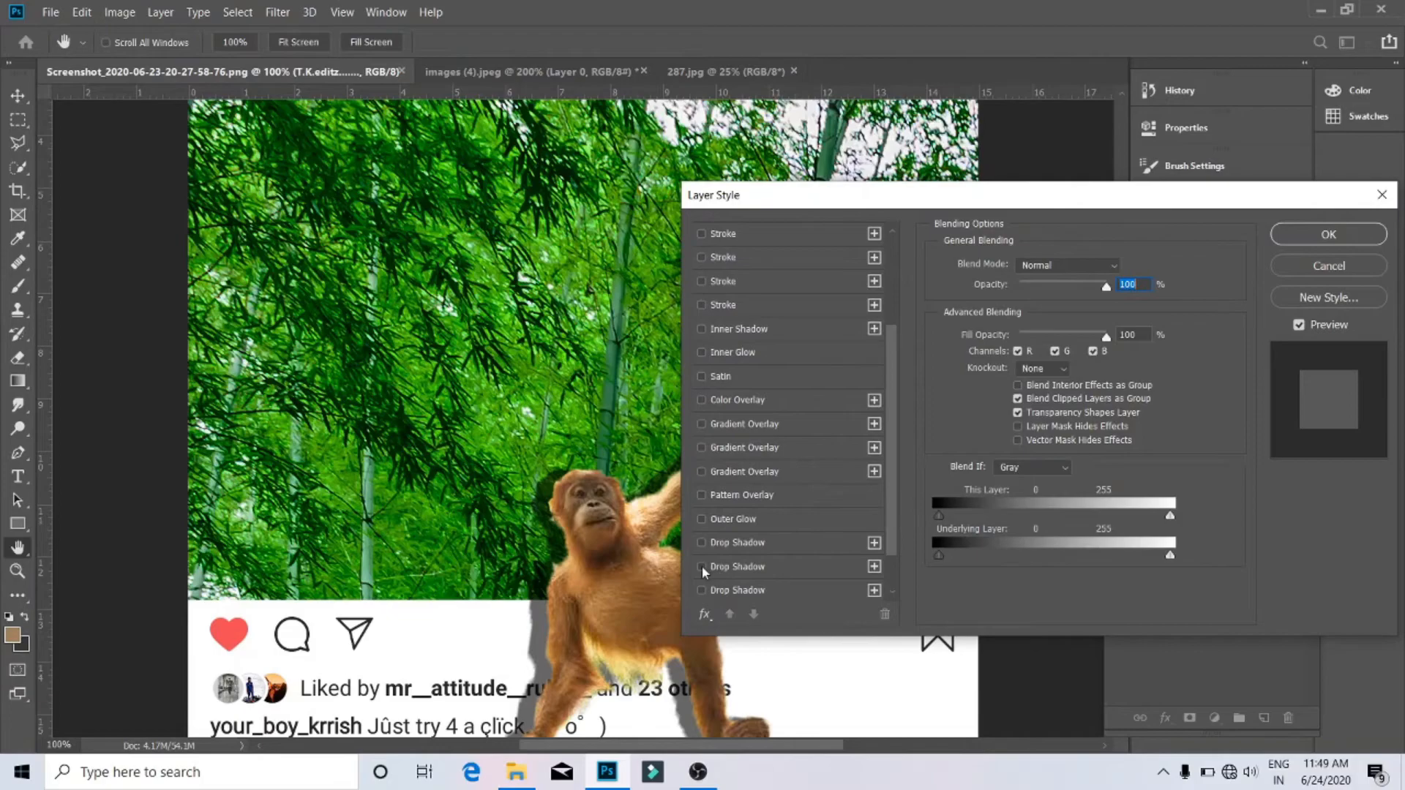
pyautogui.click(776, 568)
pyautogui.moveTo(1094, 199)
pyautogui.mouseDown()
pyautogui.moveTo(919, 540)
pyautogui.moveTo(762, 414)
pyautogui.moveTo(977, 212)
pyautogui.moveTo(886, 480)
pyautogui.moveTo(866, 202)
pyautogui.mouseUp()
pyautogui.click(588, 315)
pyautogui.click(587, 291)
pyautogui.click(609, 315)
pyautogui.click(911, 378)
pyautogui.click(901, 392)
pyautogui.click(1186, 233)
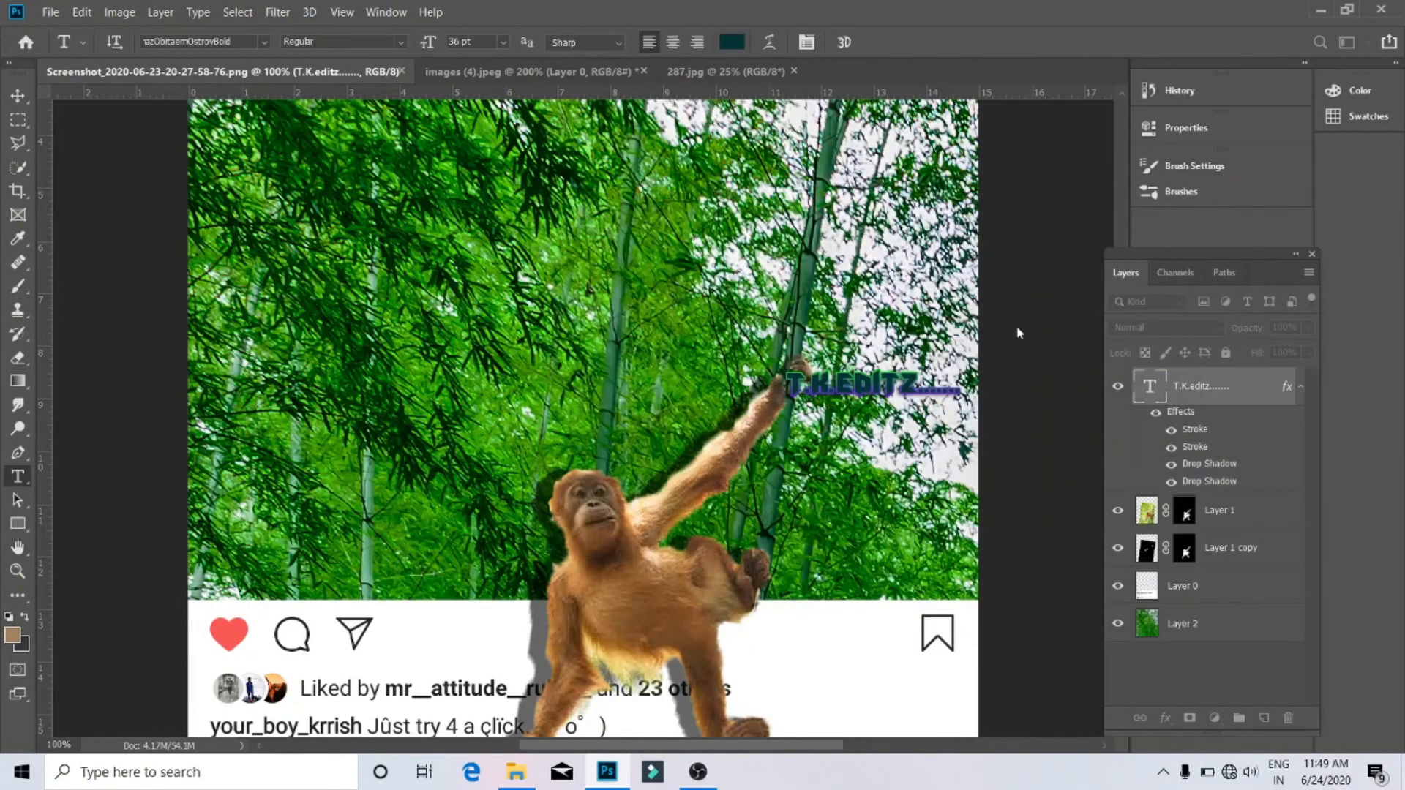
# Step: Hide the text's existing strokes and outline it with a new black (000000) outside stroke of moderate width
pyautogui.click(1171, 429)
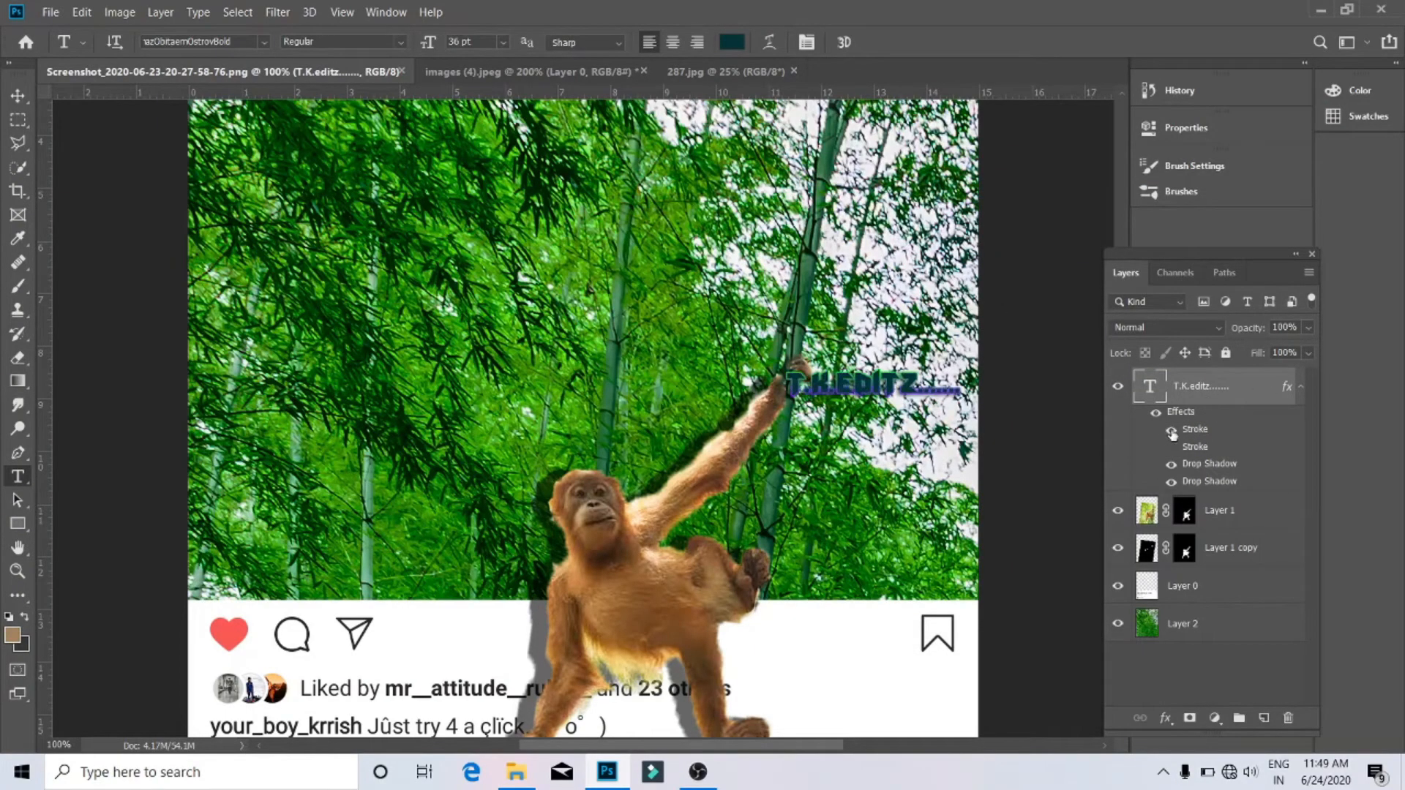
pyautogui.rightClick(1237, 385)
pyautogui.click(1064, 30)
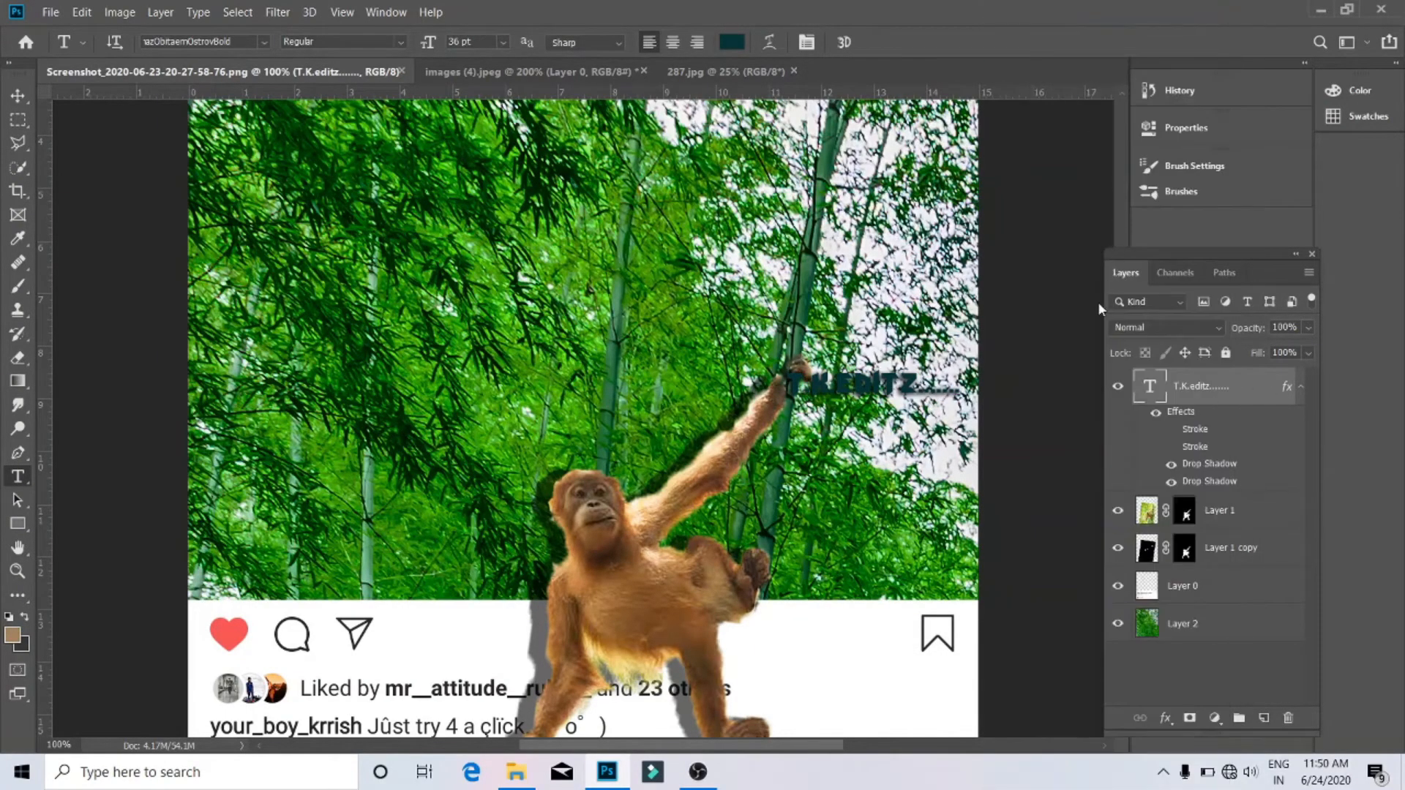
pyautogui.click(558, 352)
pyautogui.click(733, 352)
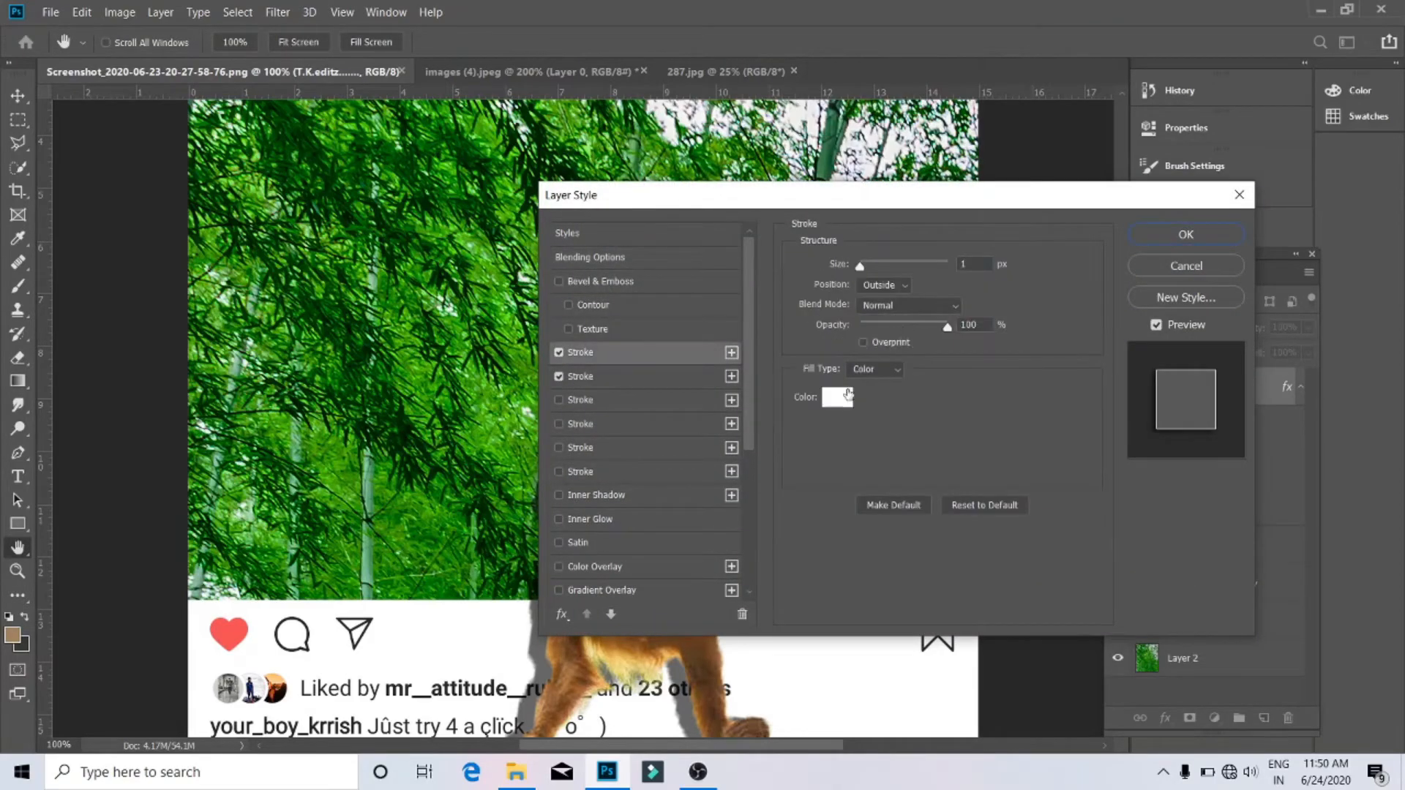
pyautogui.click(843, 393)
pyautogui.write('000000')
pyautogui.press('Return')
pyautogui.moveTo(897, 196)
pyautogui.mouseDown()
pyautogui.moveTo(506, 395)
pyautogui.moveTo(395, 301)
pyautogui.mouseUp()
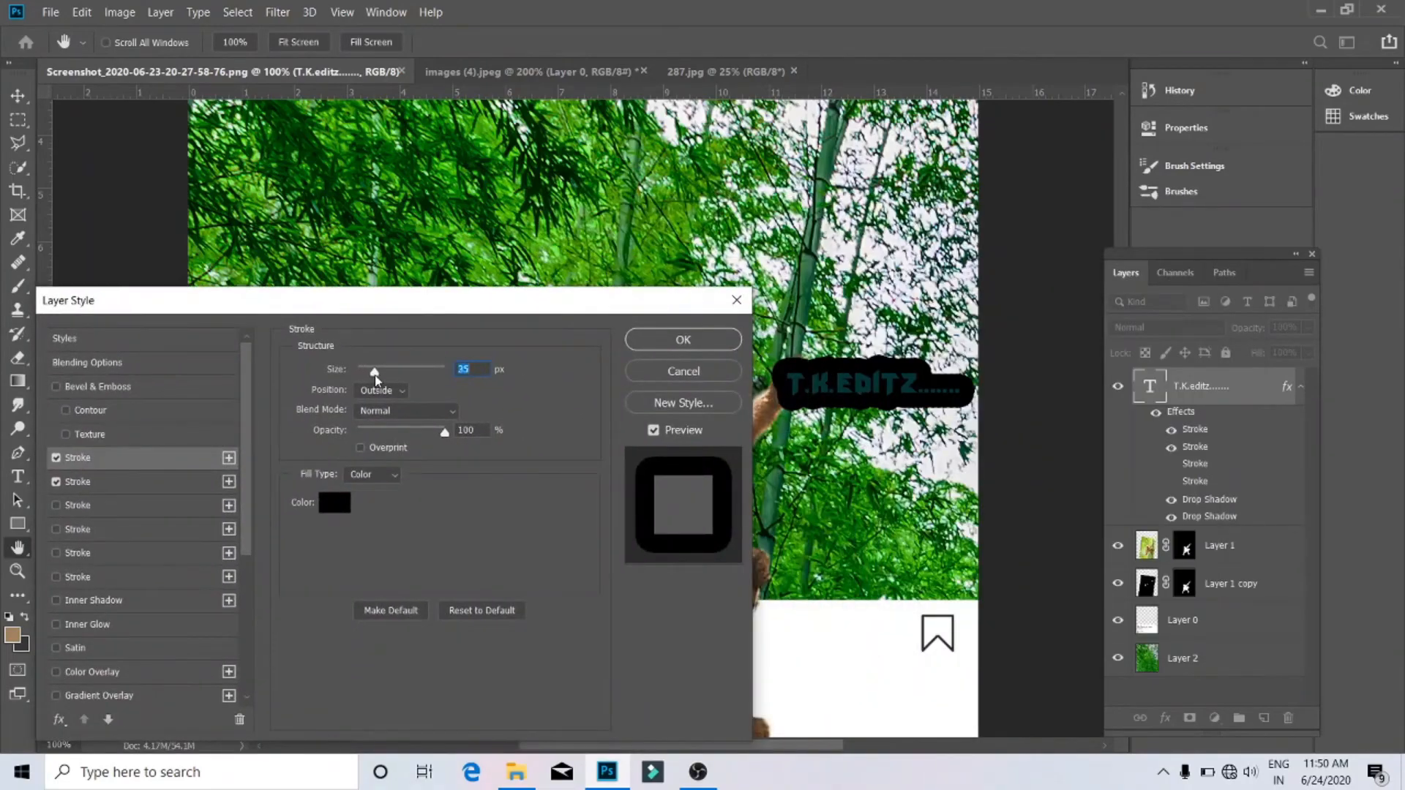
pyautogui.moveTo(371, 374); pyautogui.dragTo(366, 376)
pyautogui.click(683, 340)
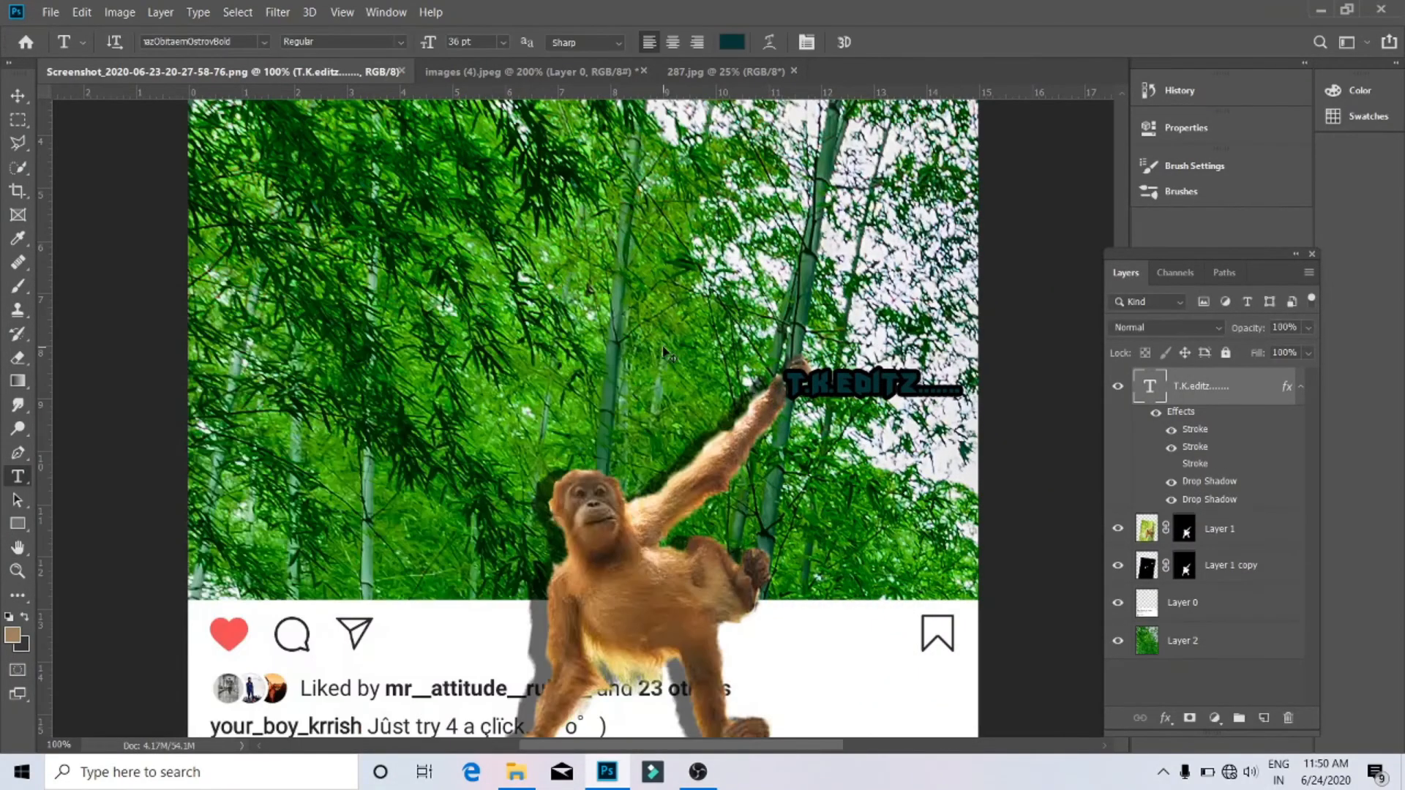
# Step: Set the opacity of the text layer to 98%
pyautogui.hotkey('ctrl', '-')
pyautogui.hotkey('ctrl', '-')
pyautogui.moveTo(1273, 357); pyautogui.dragTo(1306, 350)
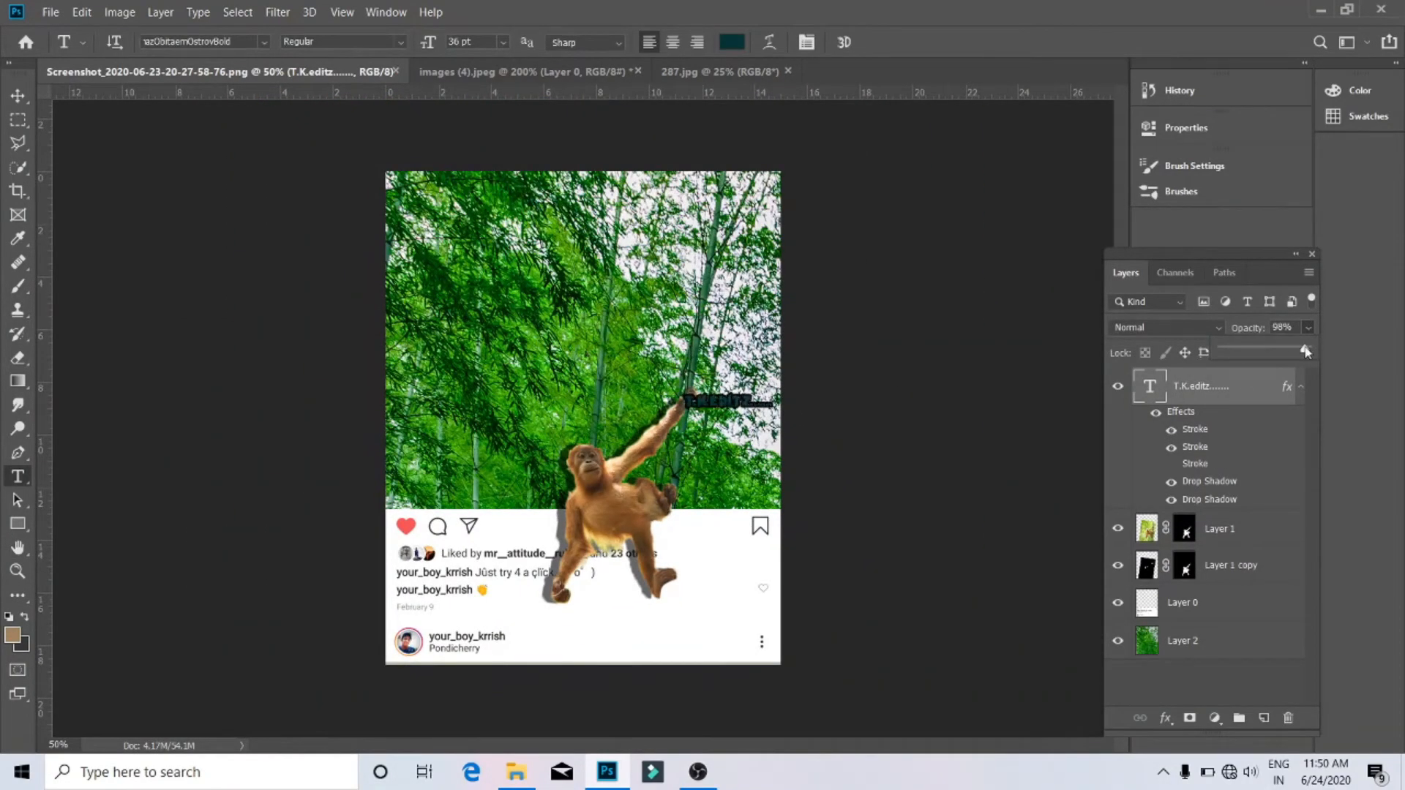